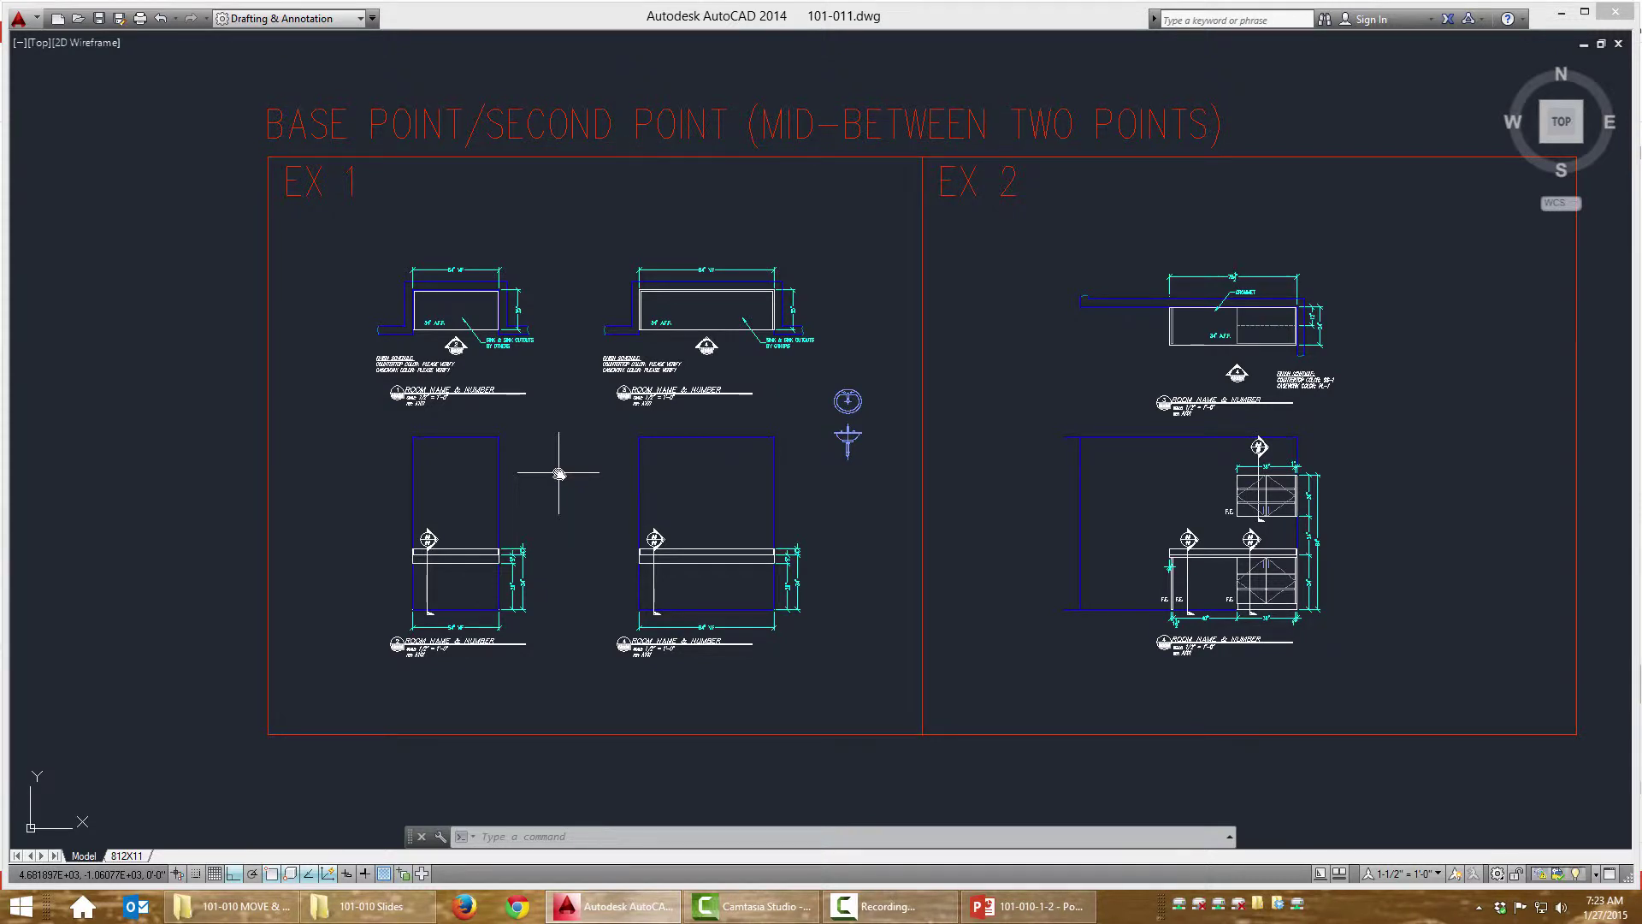
Step: Select the sink plan and start copying it with its centre as base point
scroll(559, 472, "up", 3)
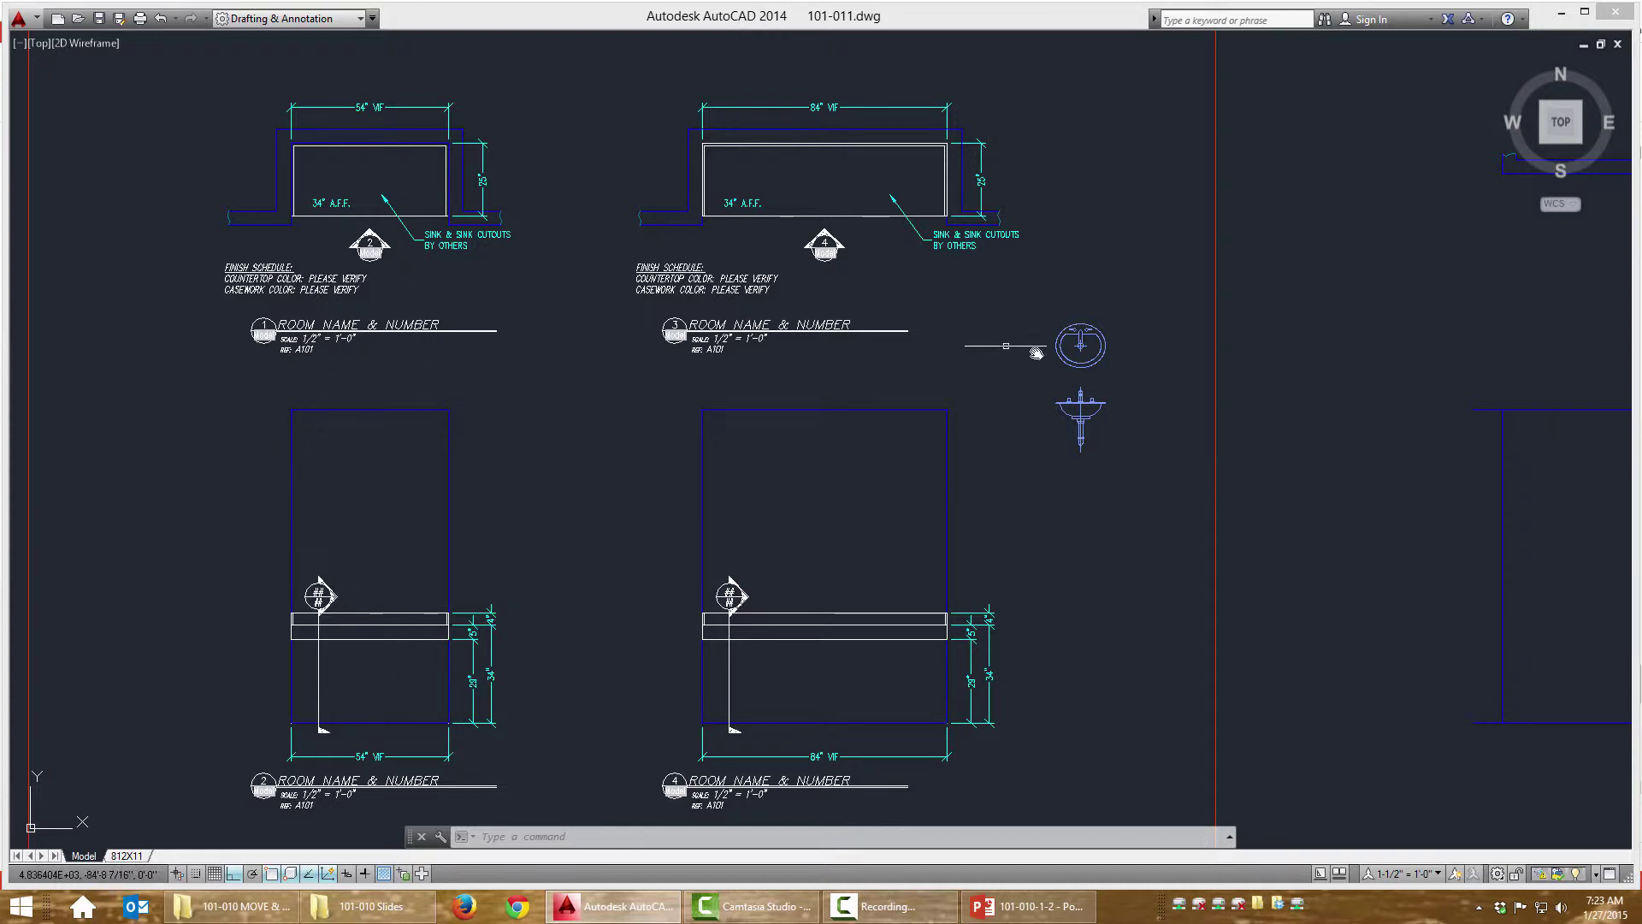
scroll(1044, 353, "up", 4)
left_click(1081, 337)
scroll(1134, 314, "up", 5)
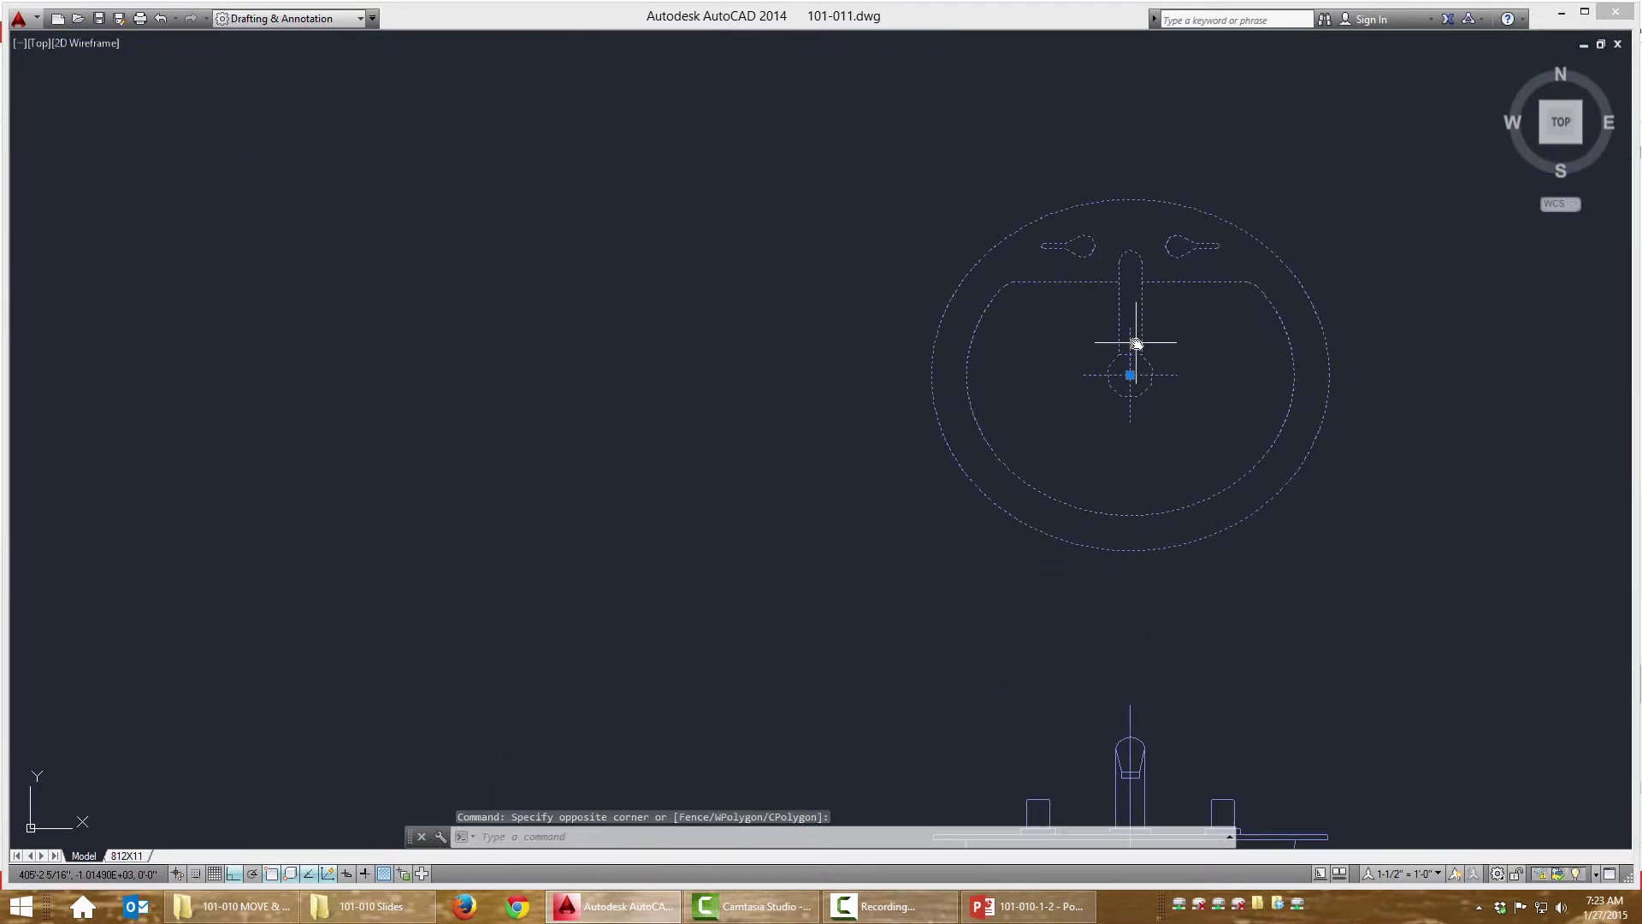
right_click(1136, 343)
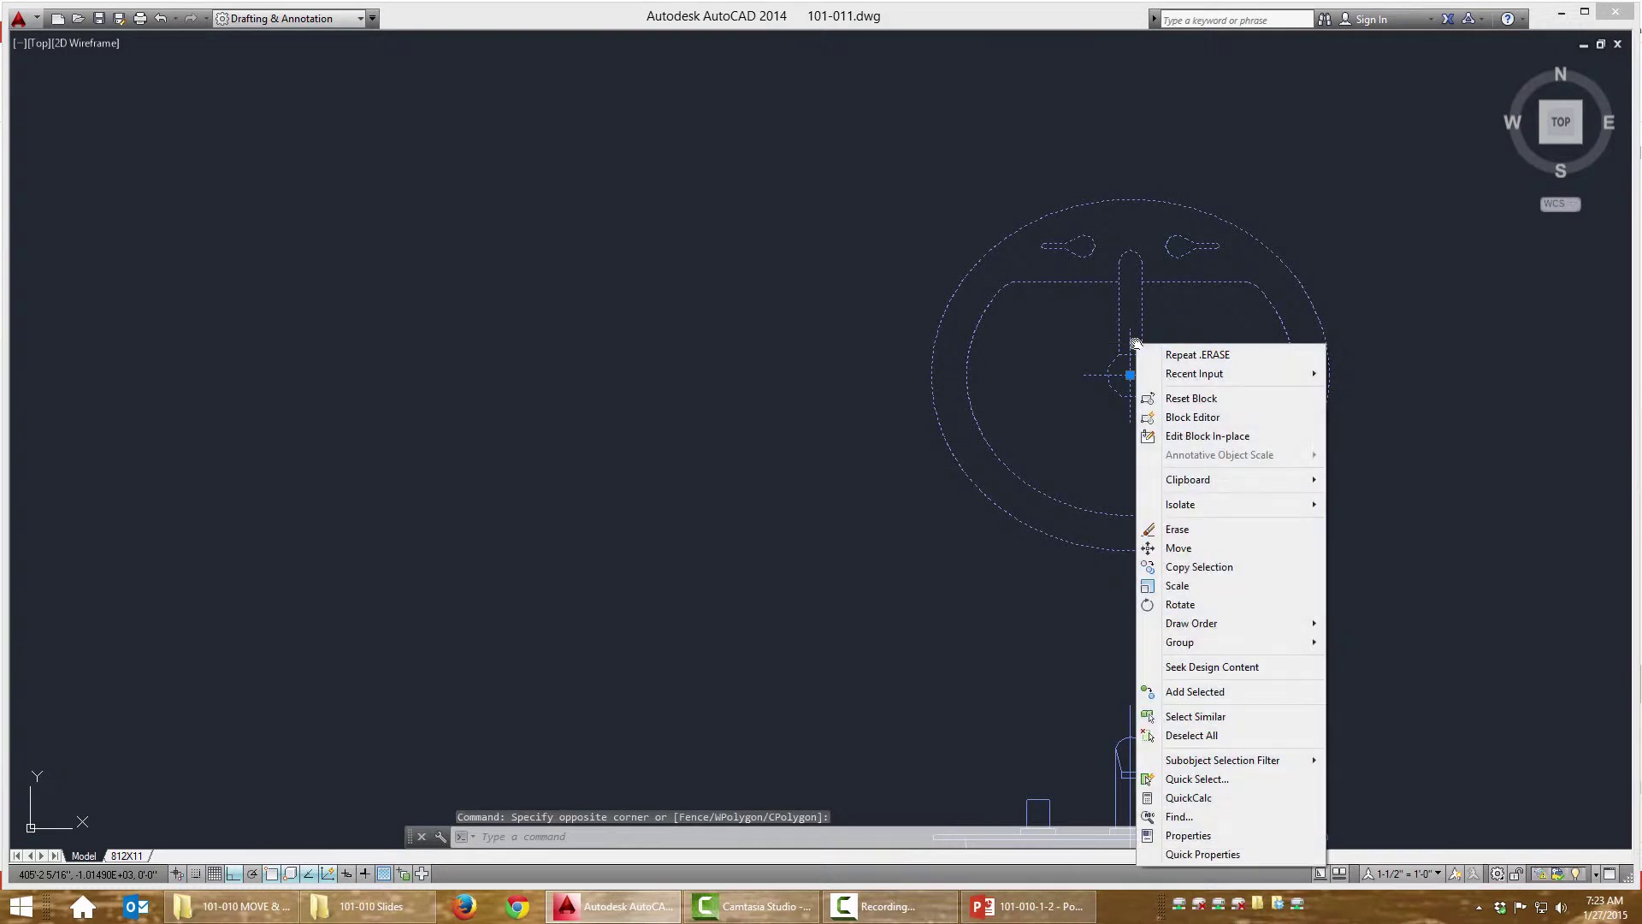
left_click(1197, 568)
left_click(1130, 375)
Step: Turn off Ortho with F8 and bring up the one-off object snap menu
scroll(1197, 402, "down", 6)
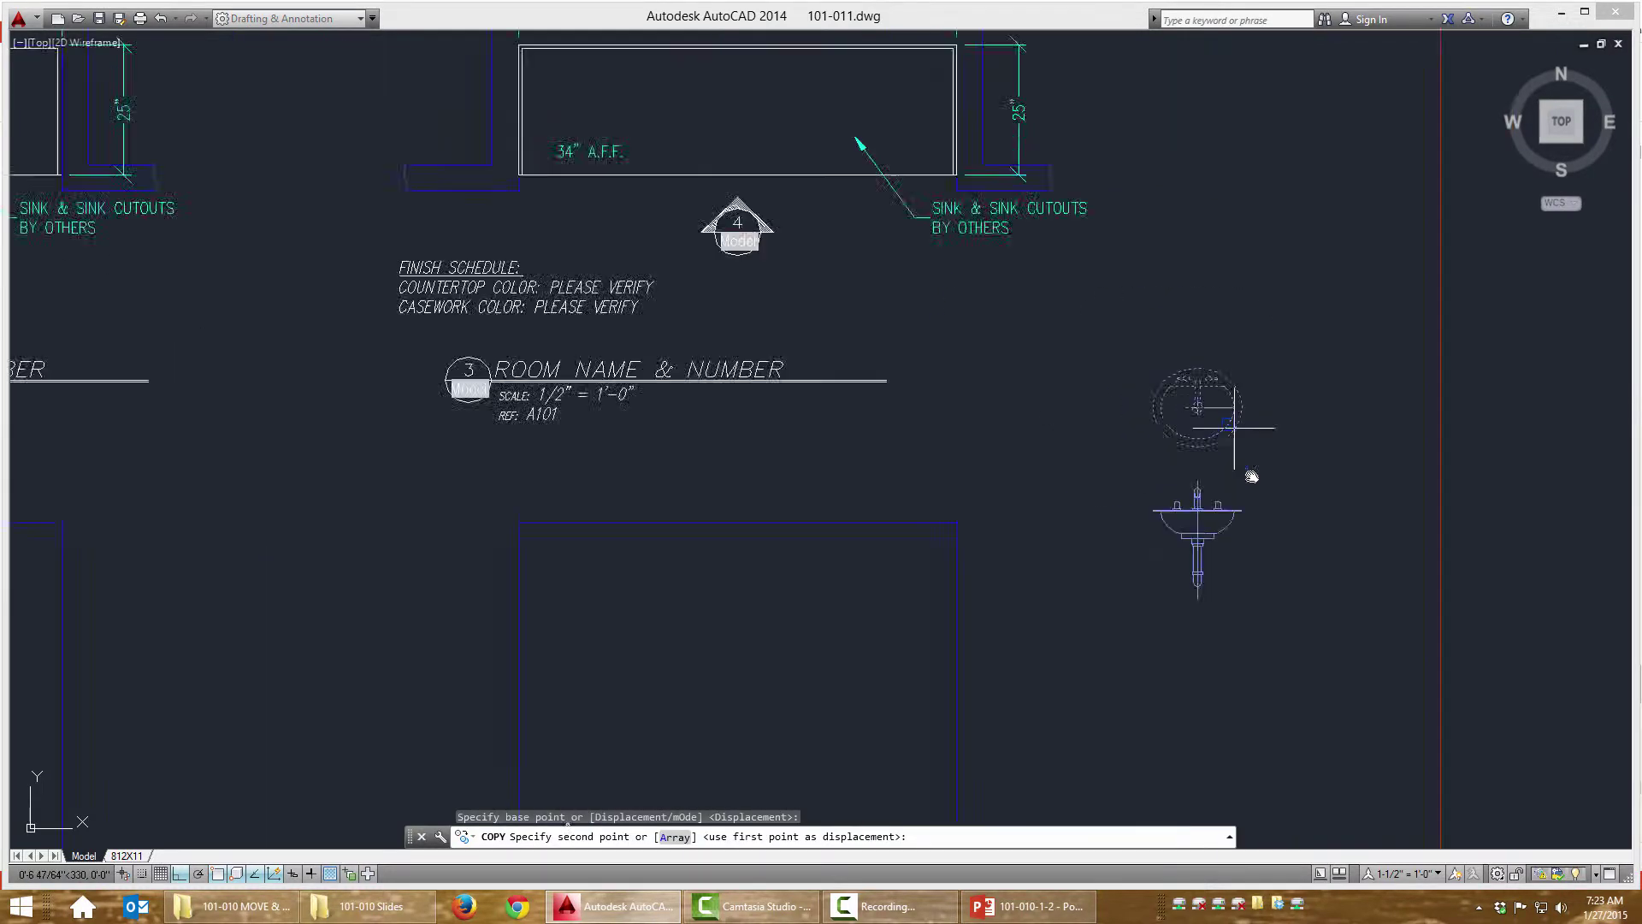
scroll(919, 355, "up", 5)
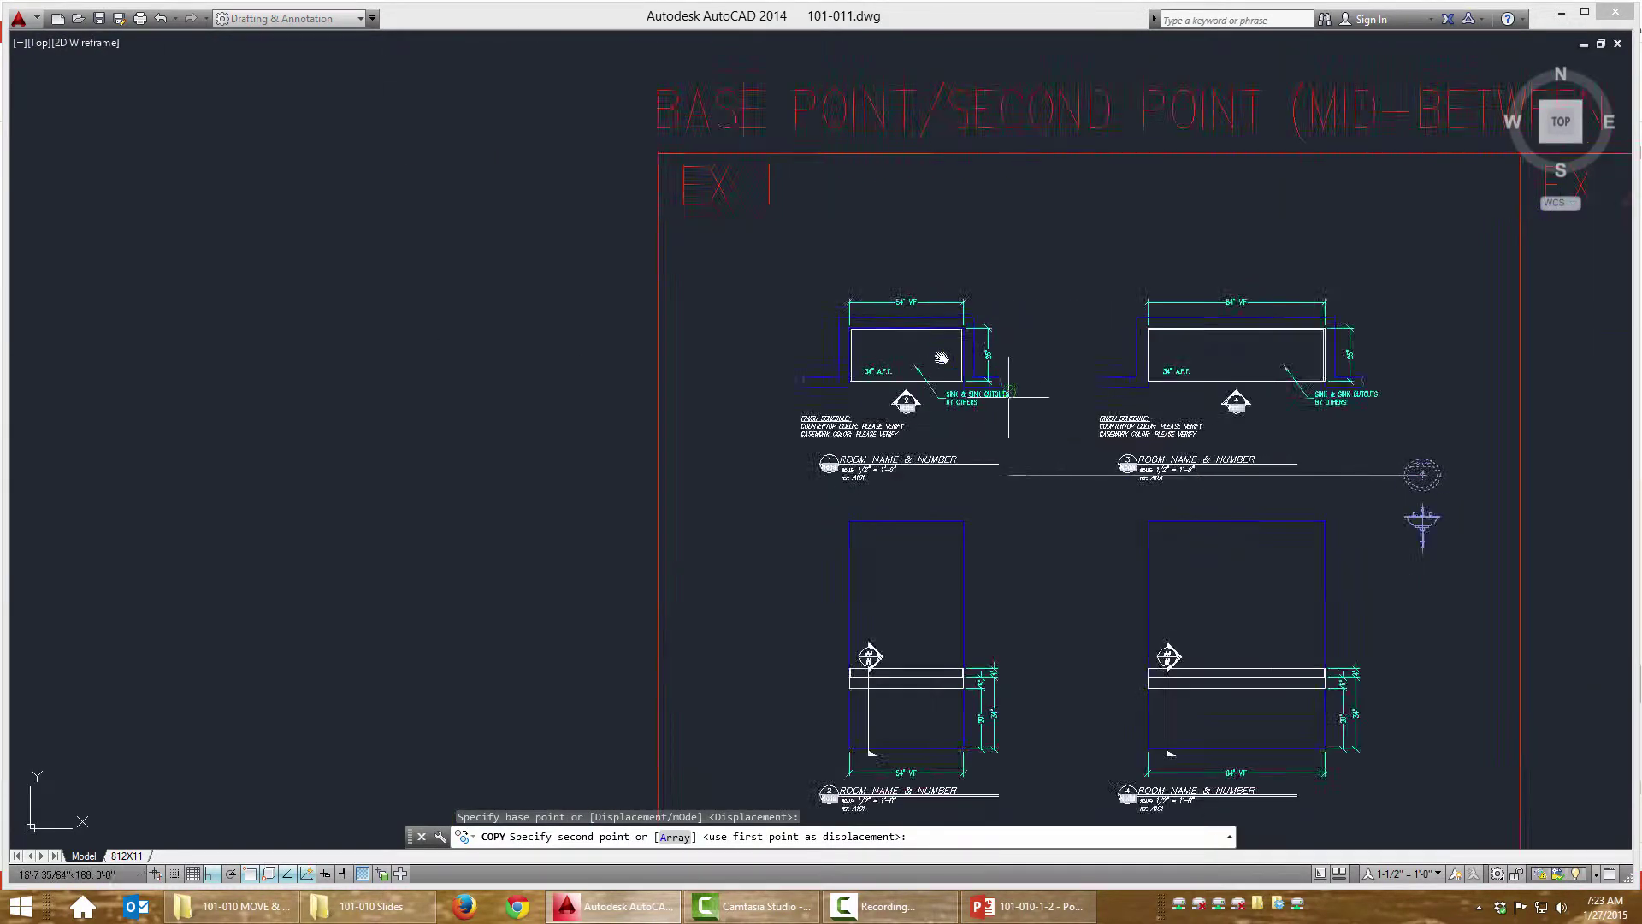
key("F8")
right_click(887, 343, "shift")
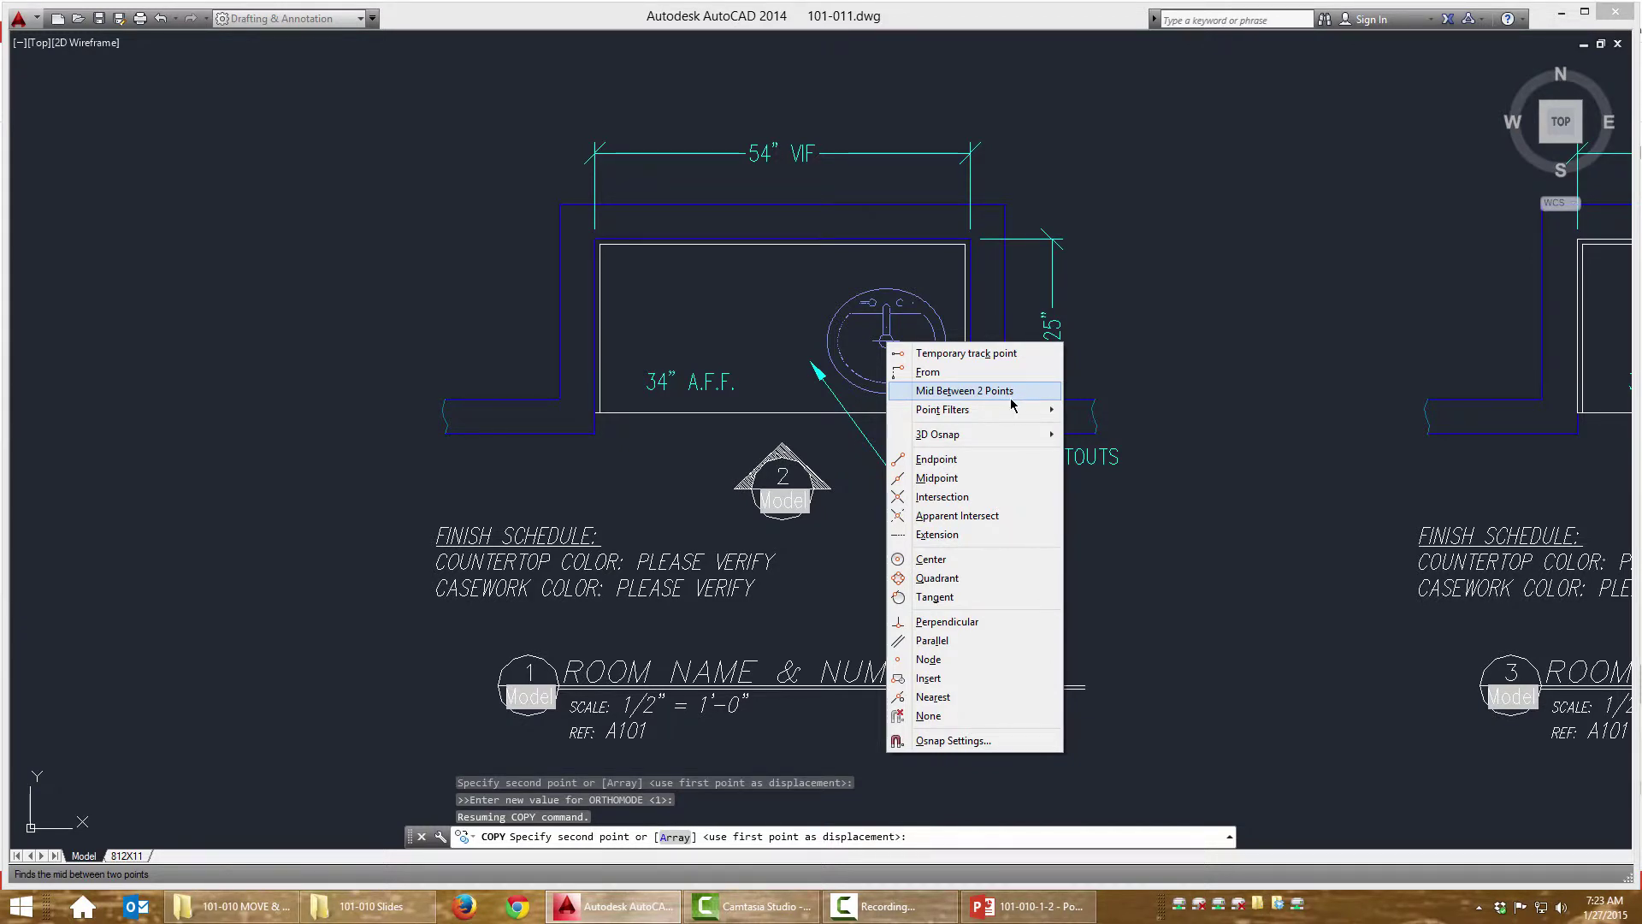
Step: Centre the sink copy in the 54" VIF countertop, midway between its top-left and bottom-right corners
mouse_move(1006, 419)
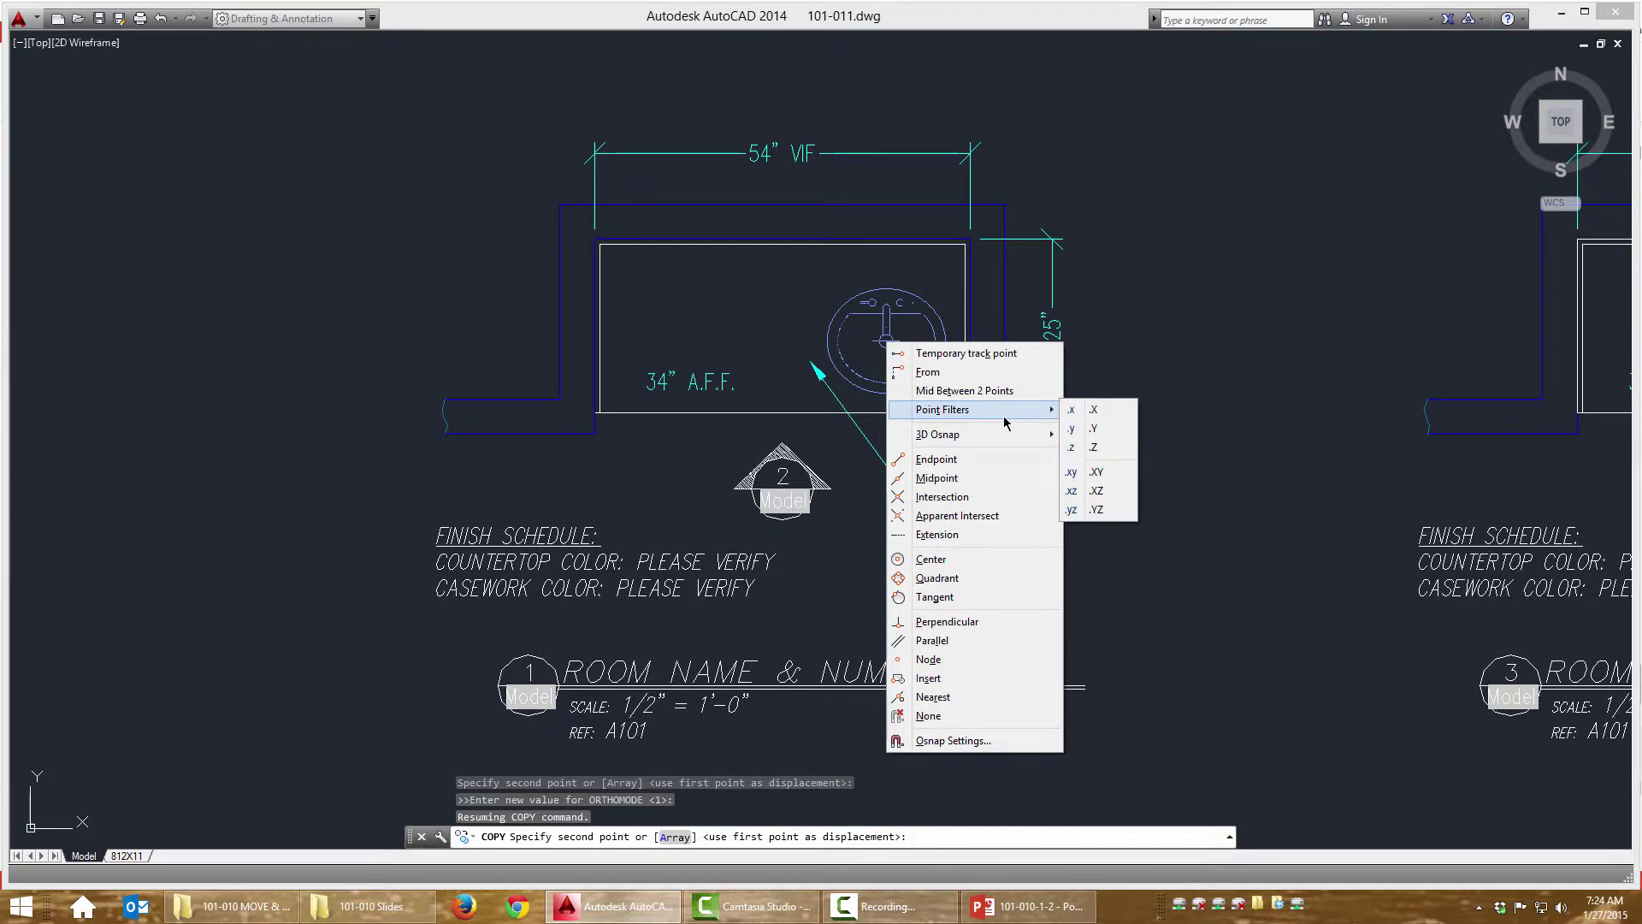
left_click(956, 398)
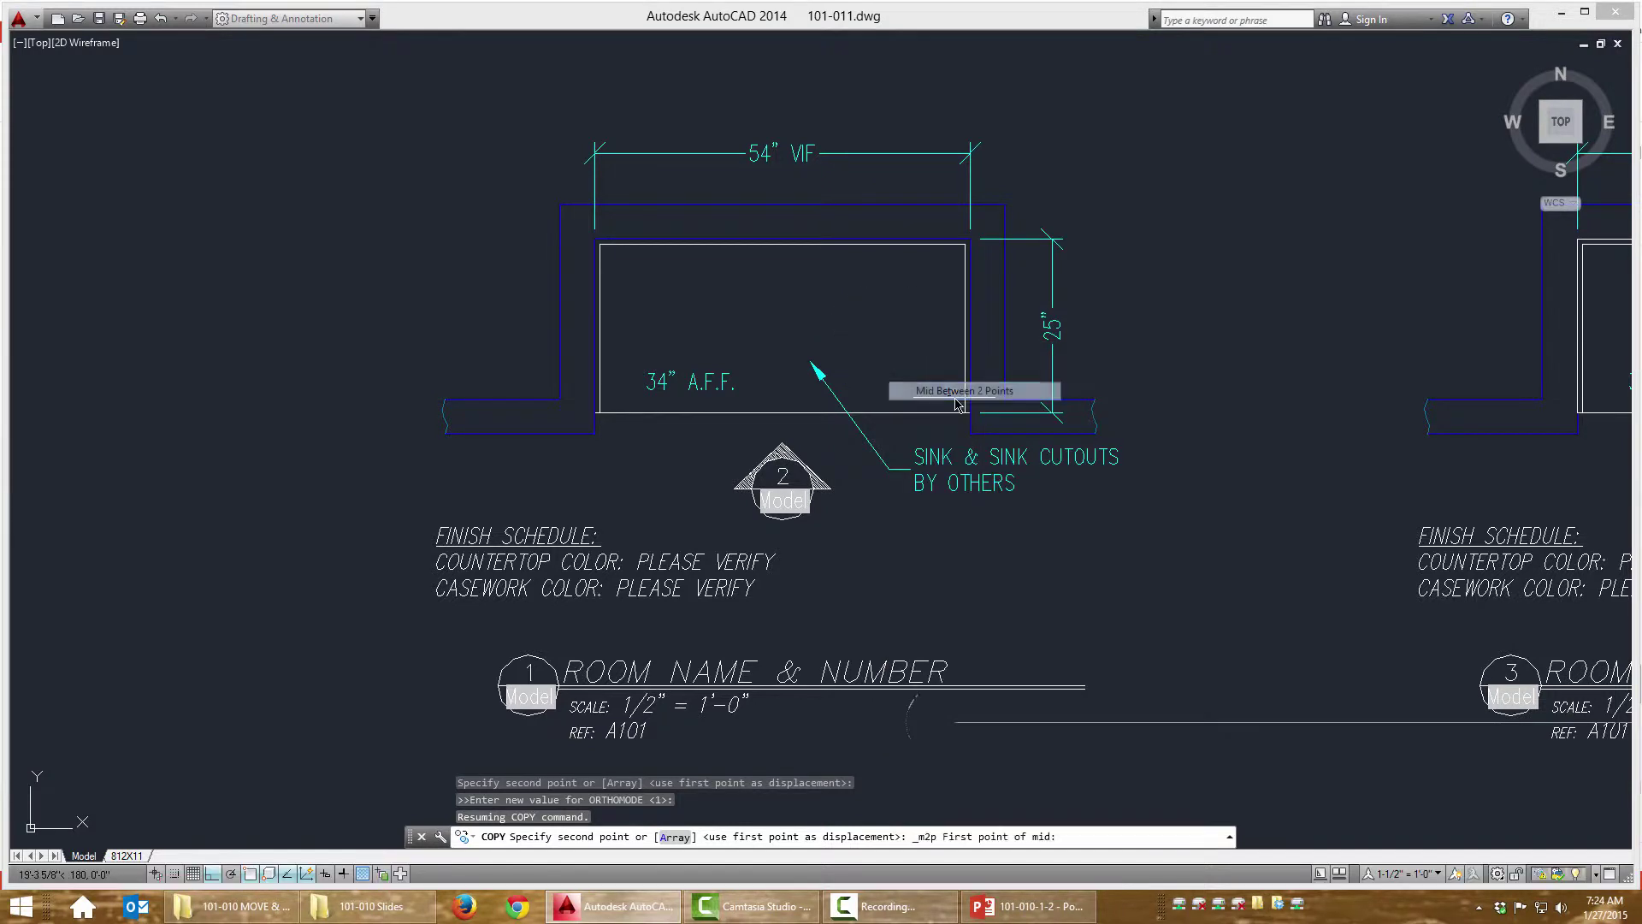
scroll(764, 285, "up", 3)
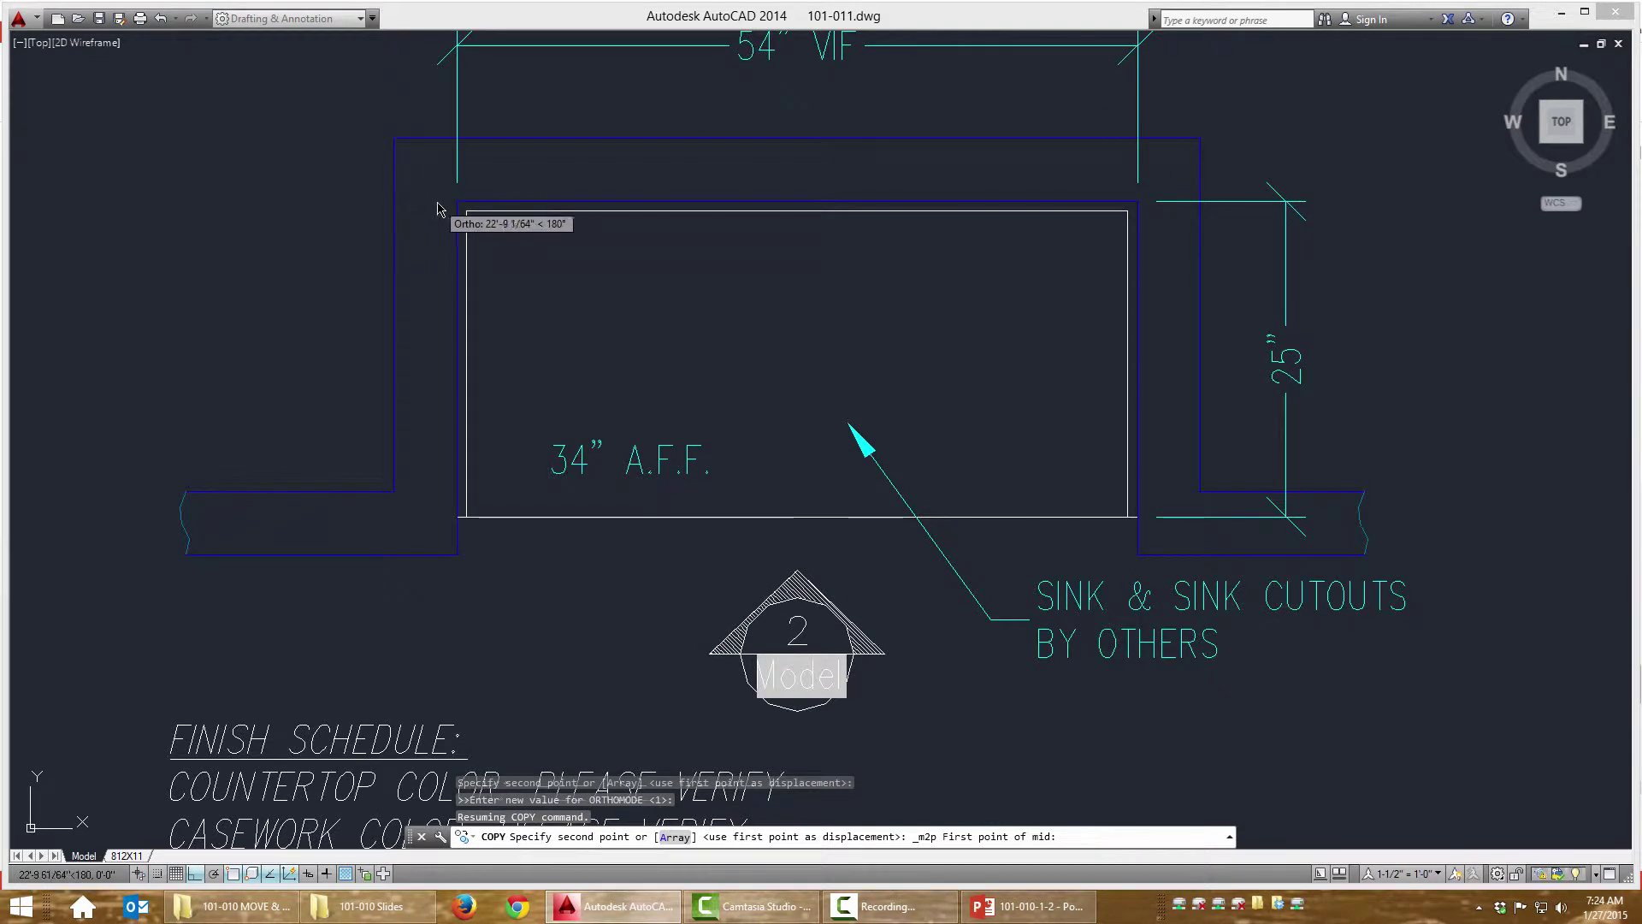
left_click(467, 211)
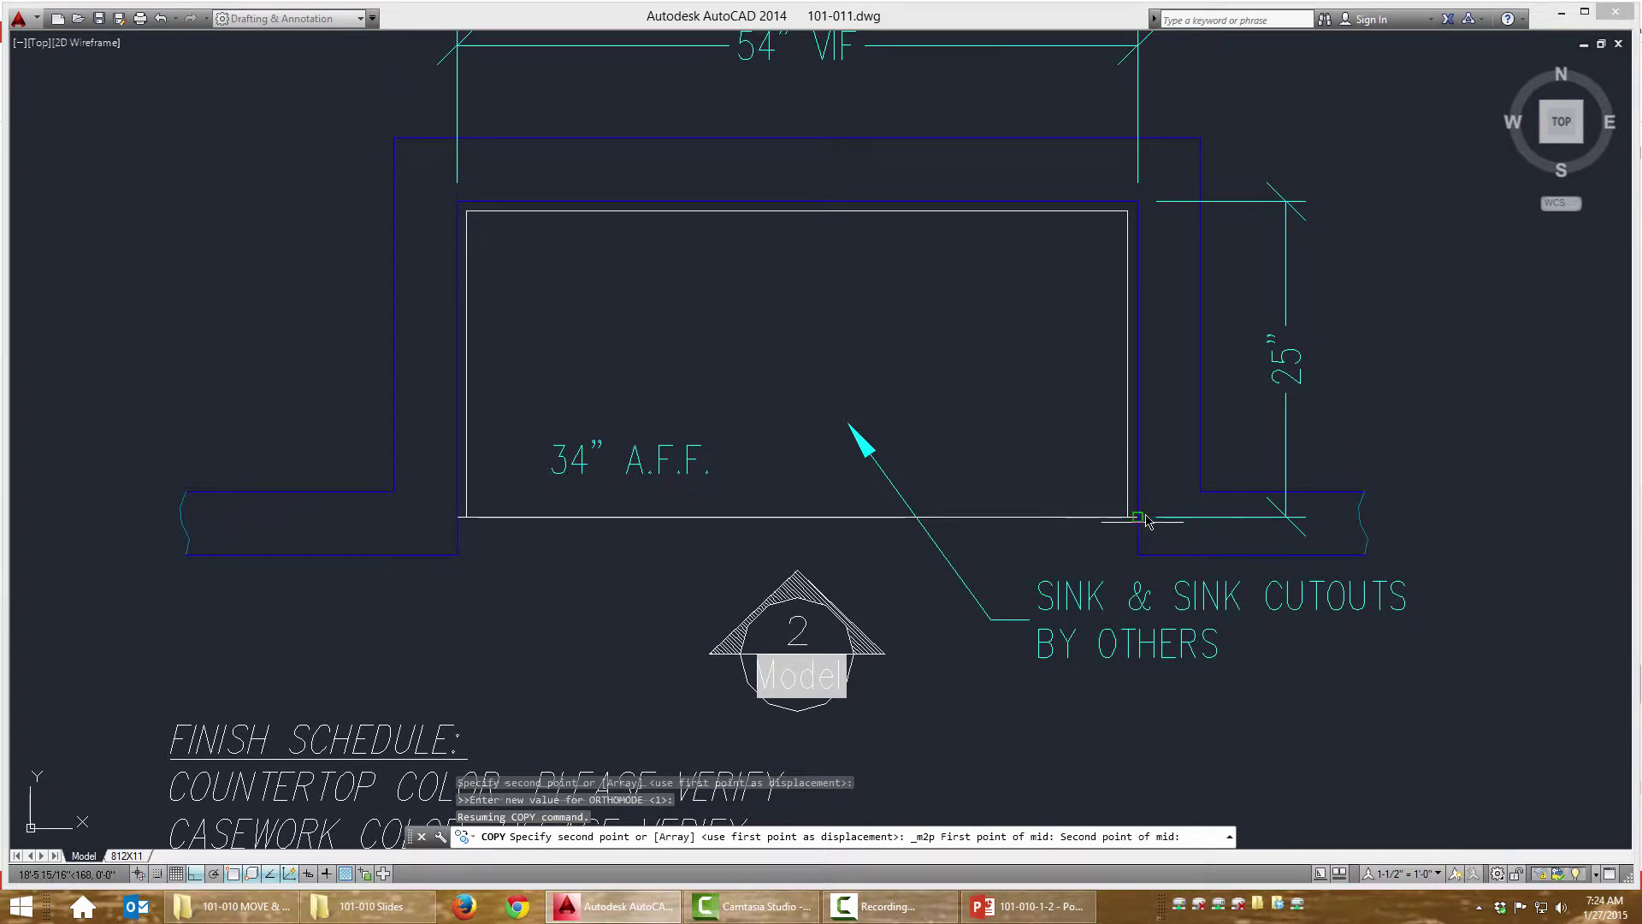
left_click(1137, 516)
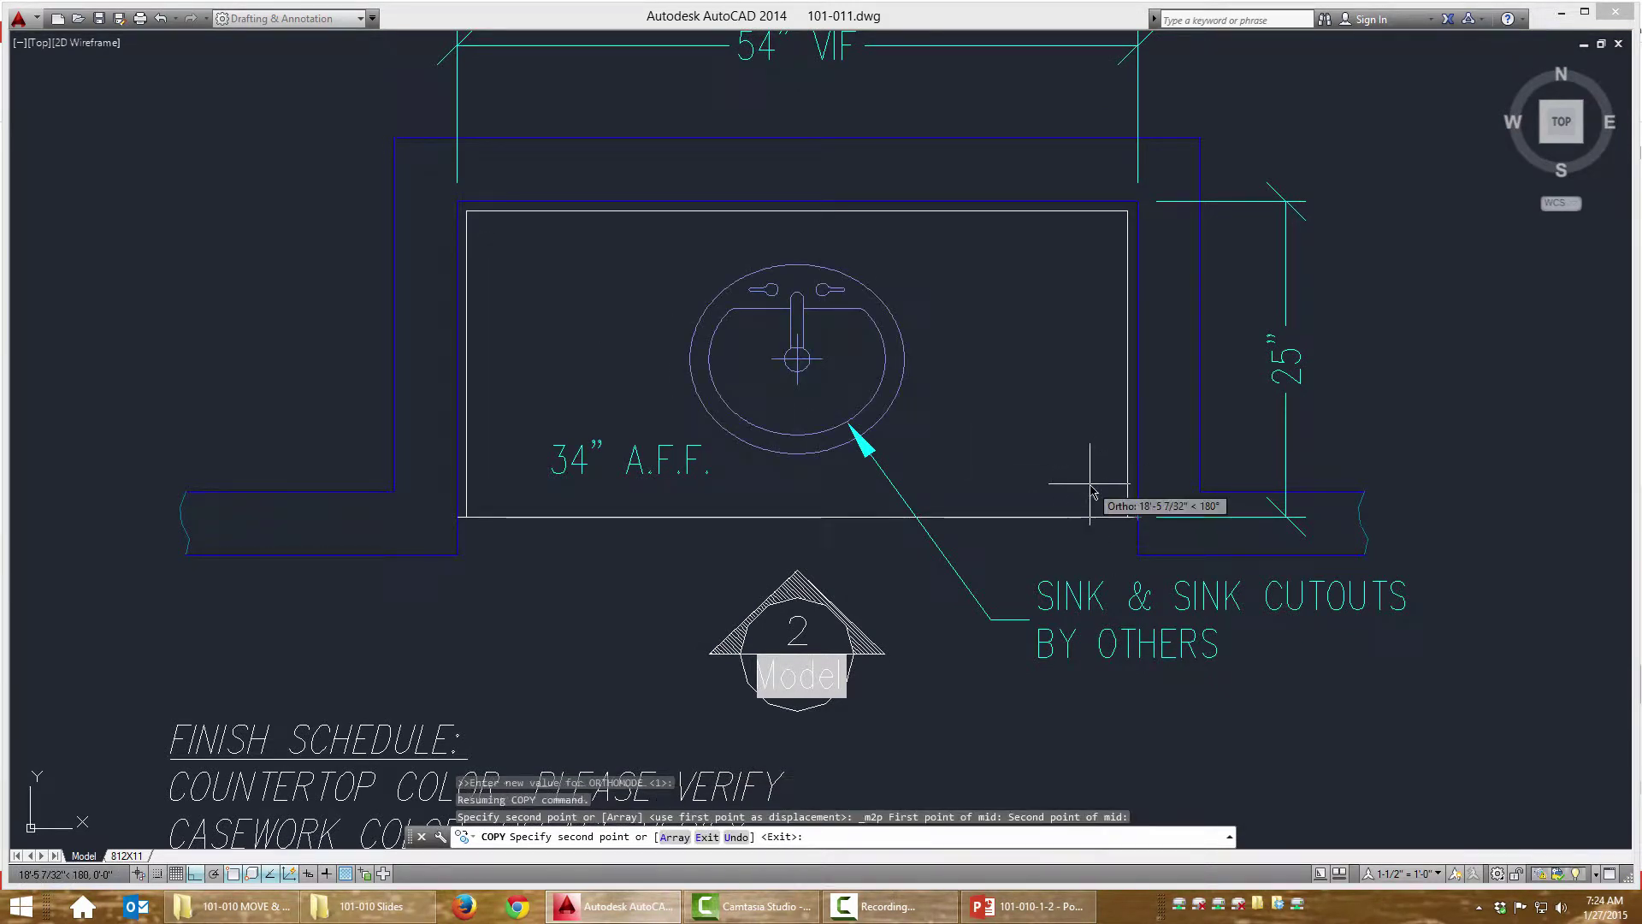
key("Escape")
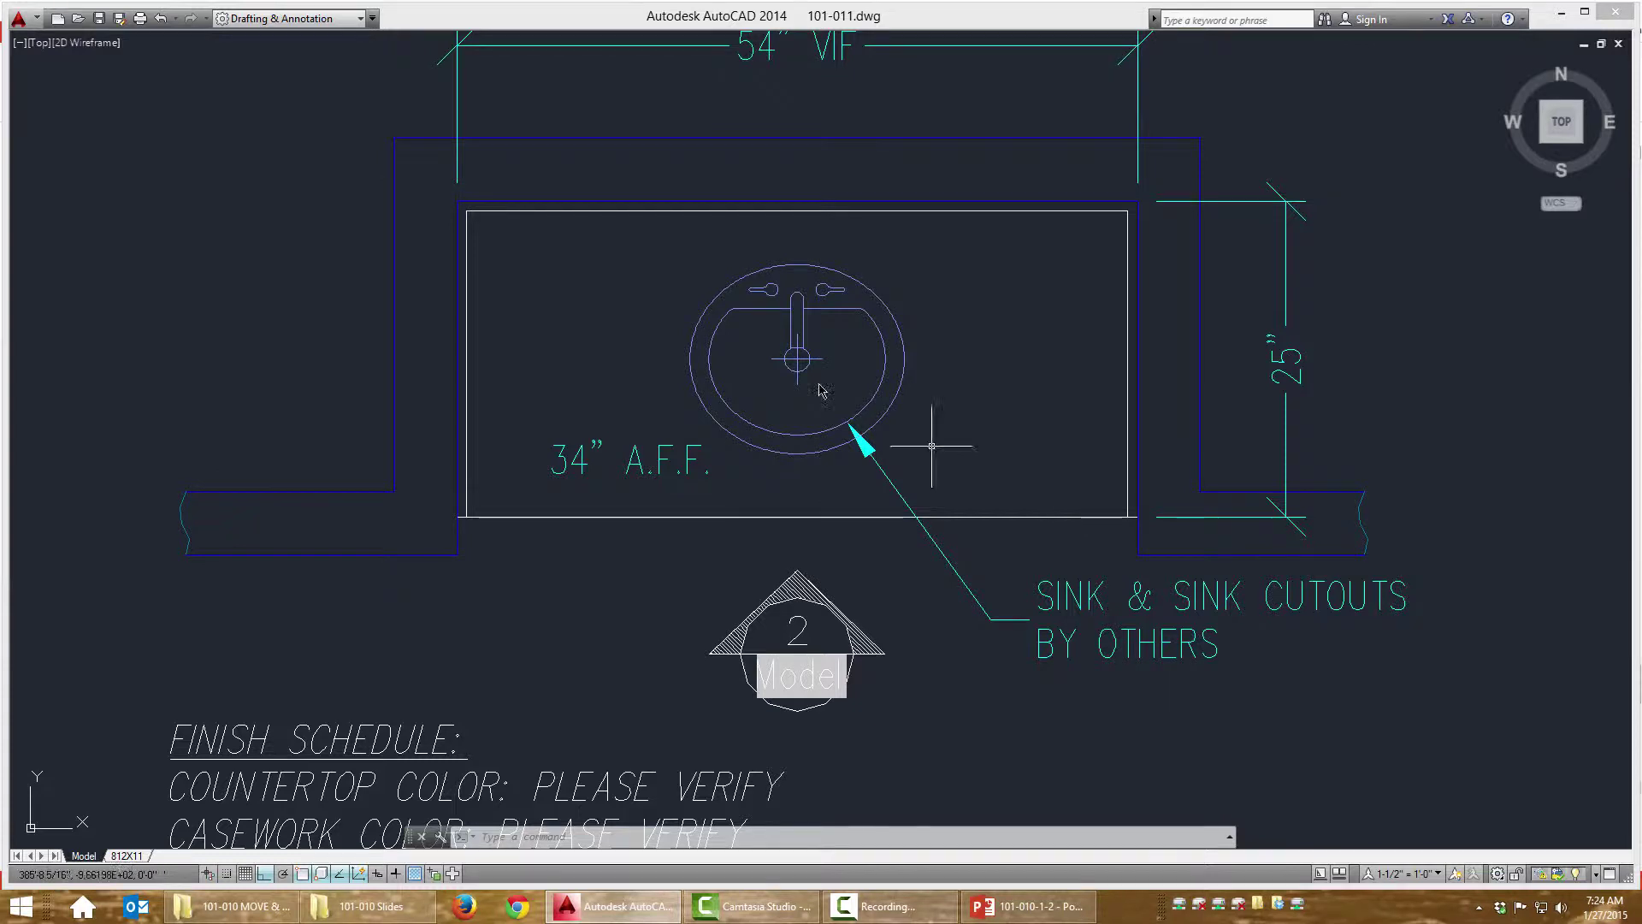
Step: Select the sink elevation symbol and start a Copy Selection
scroll(706, 297, "down", 6)
middle_click_drag(814, 377, 809, 361)
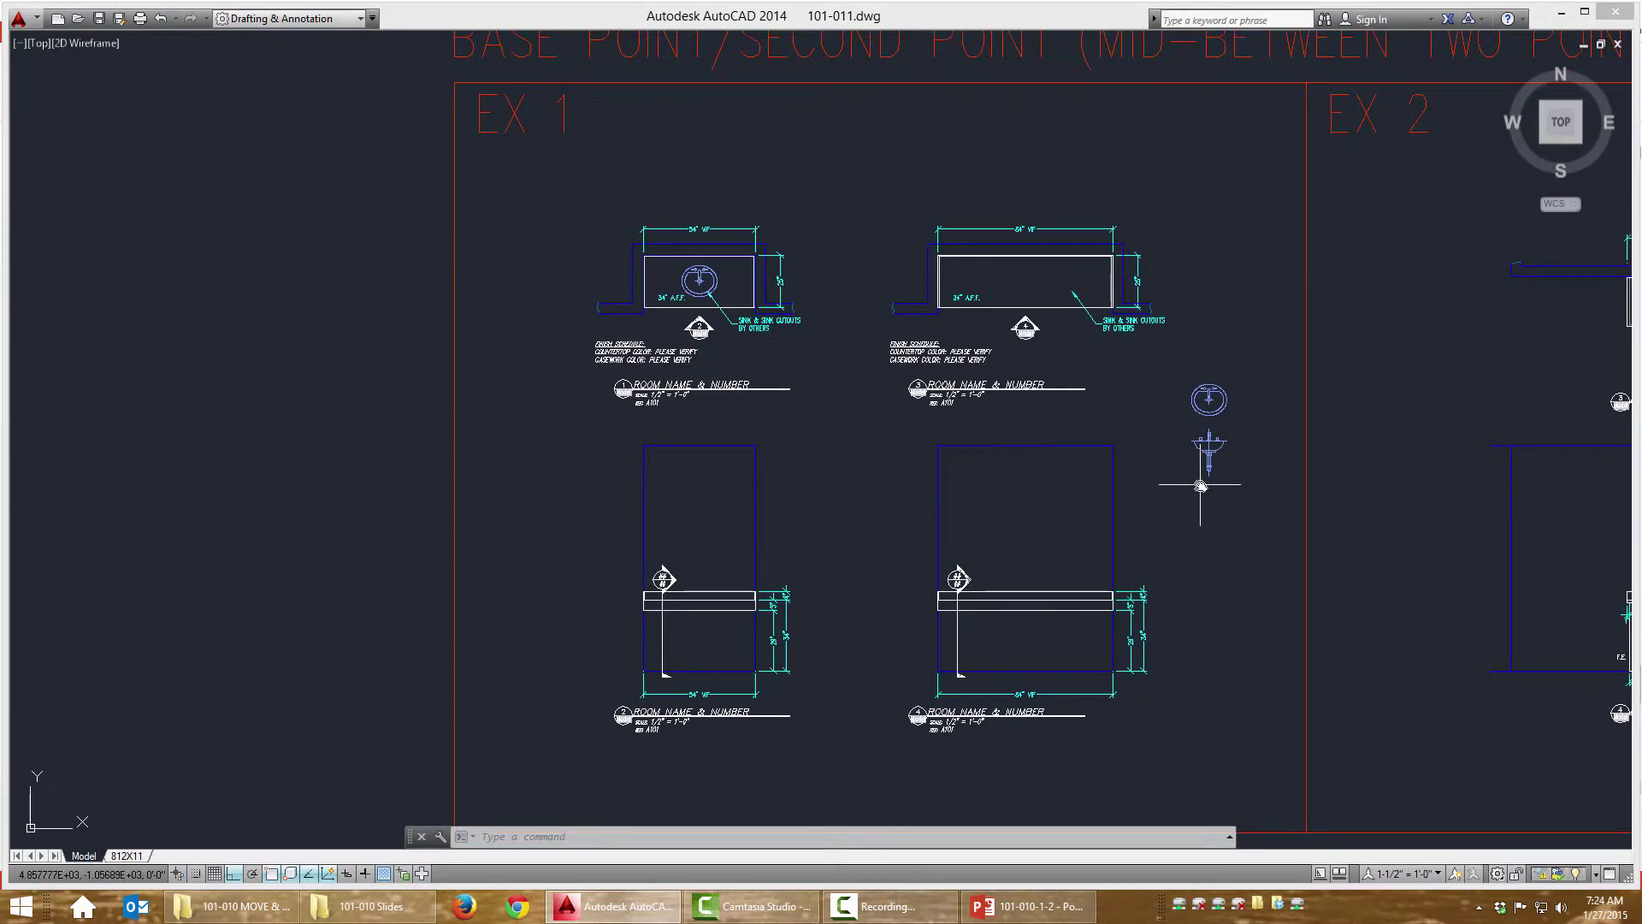
scroll(1214, 459, "up", 2)
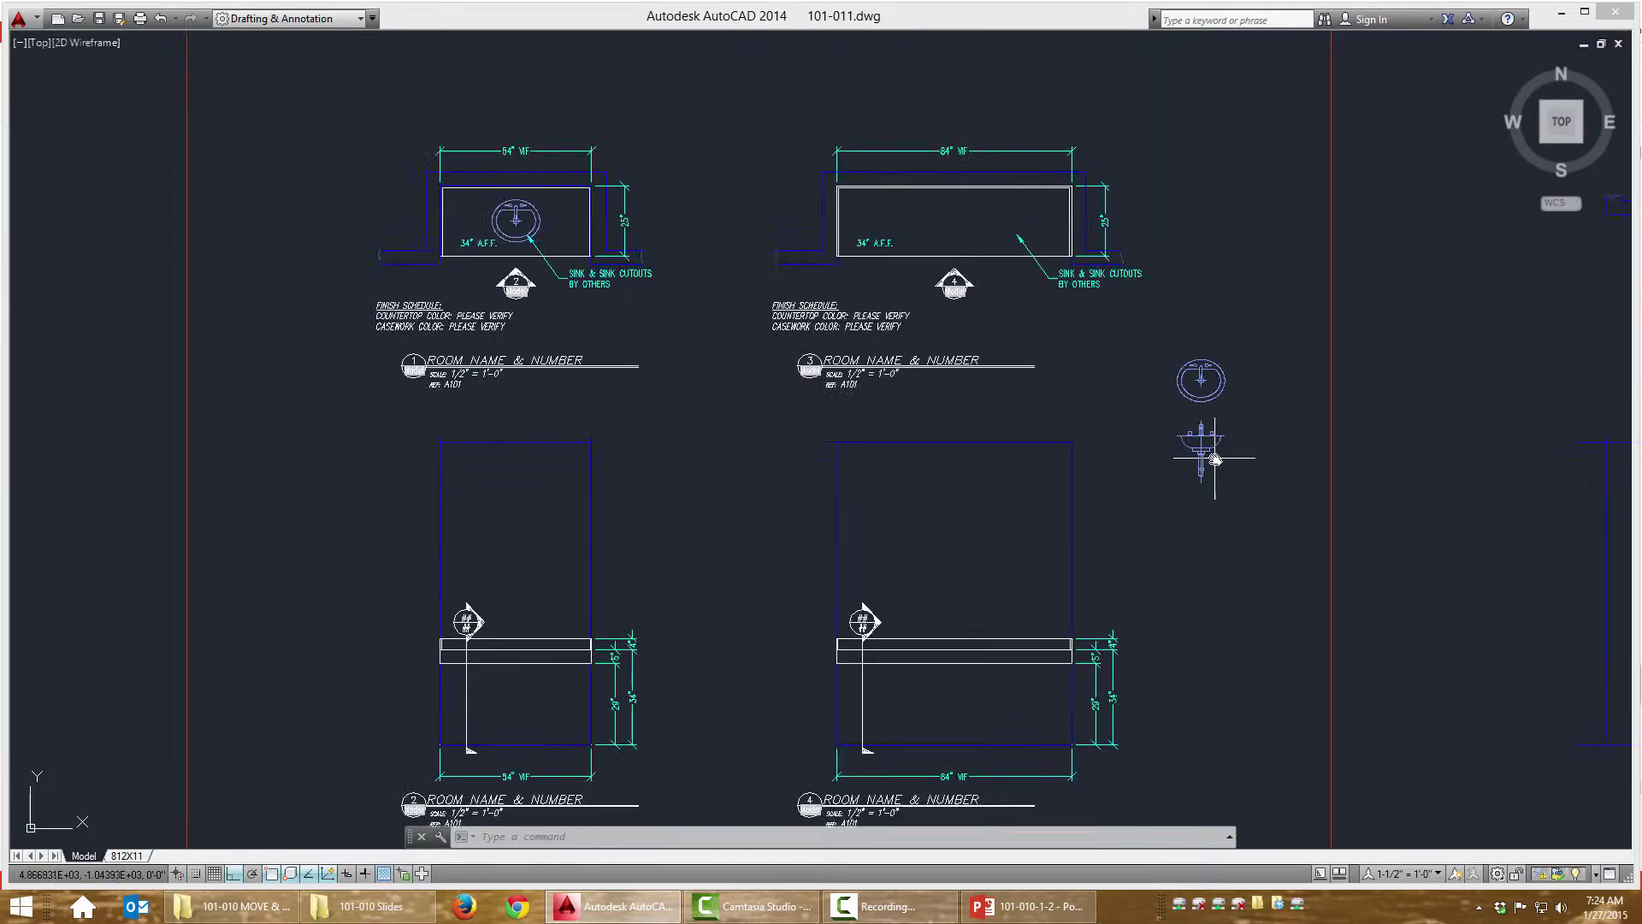
scroll(1215, 458, "down", 3)
scroll(909, 568, "up", 5)
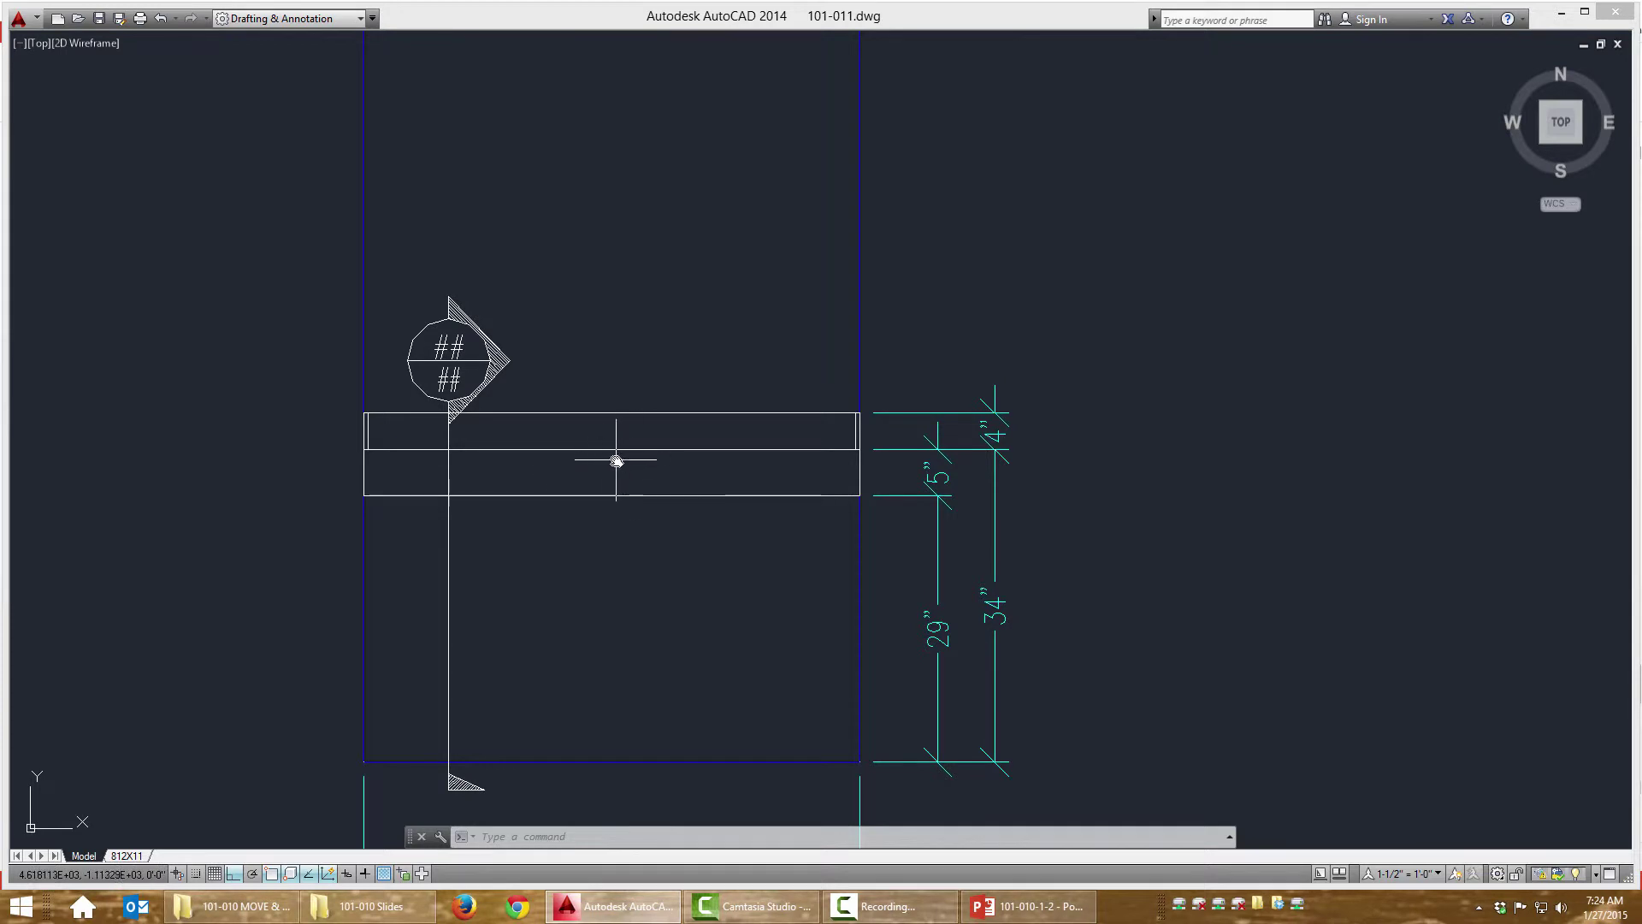
scroll(495, 440, "down", 3)
scroll(822, 323, "up", 5)
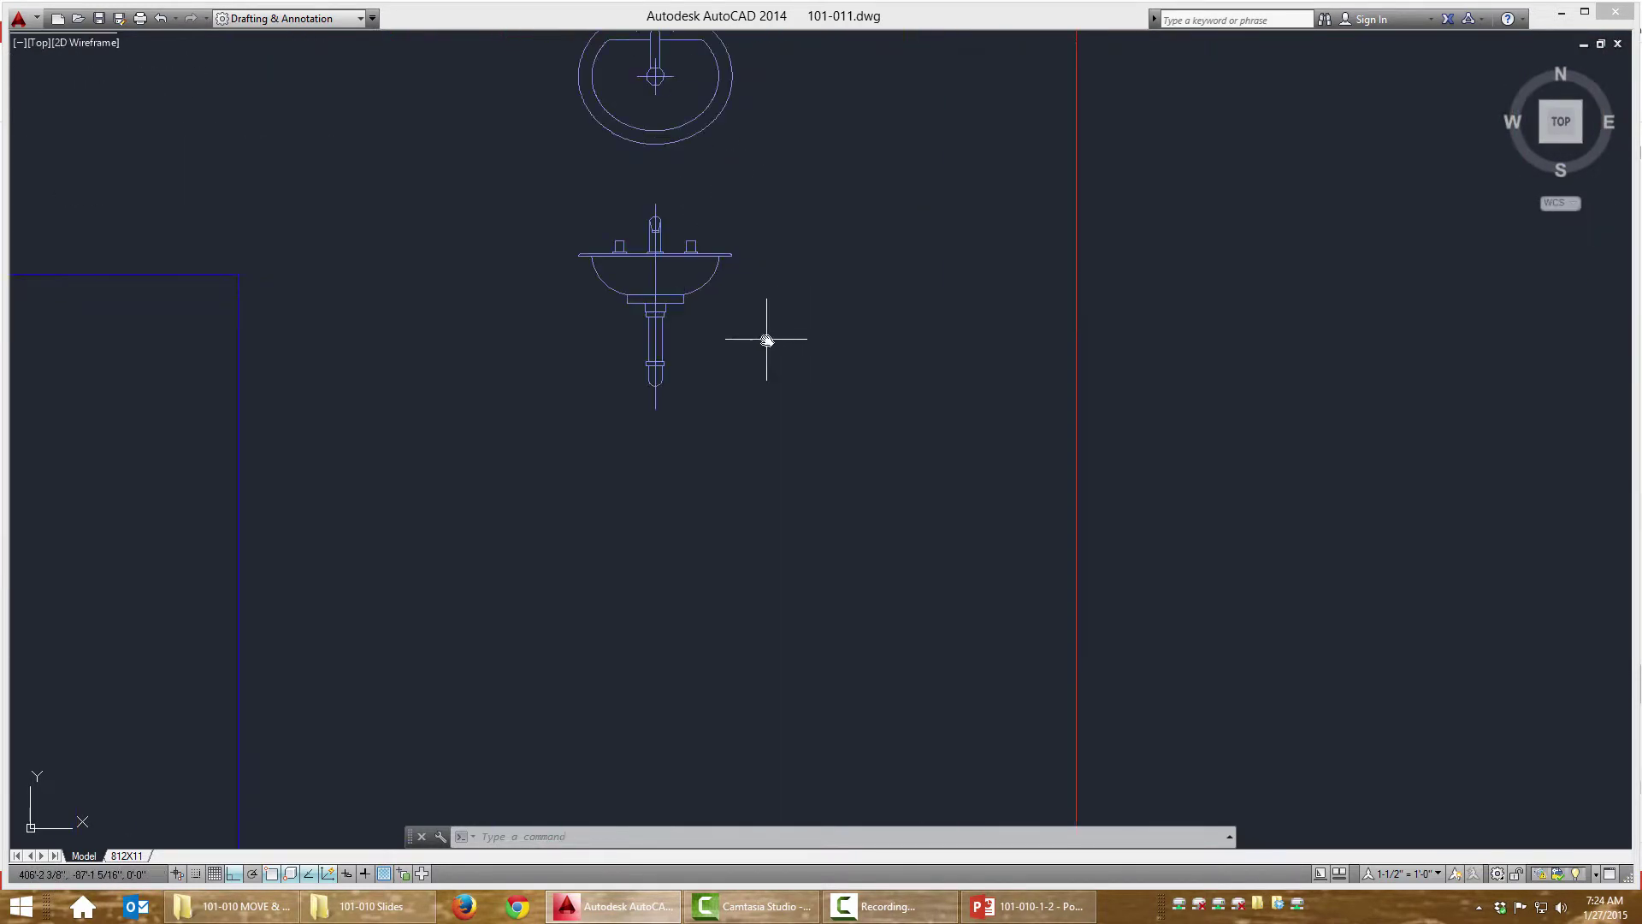
left_click(637, 255)
right_click(633, 257)
left_click(684, 484)
scroll(672, 255, "up", 2)
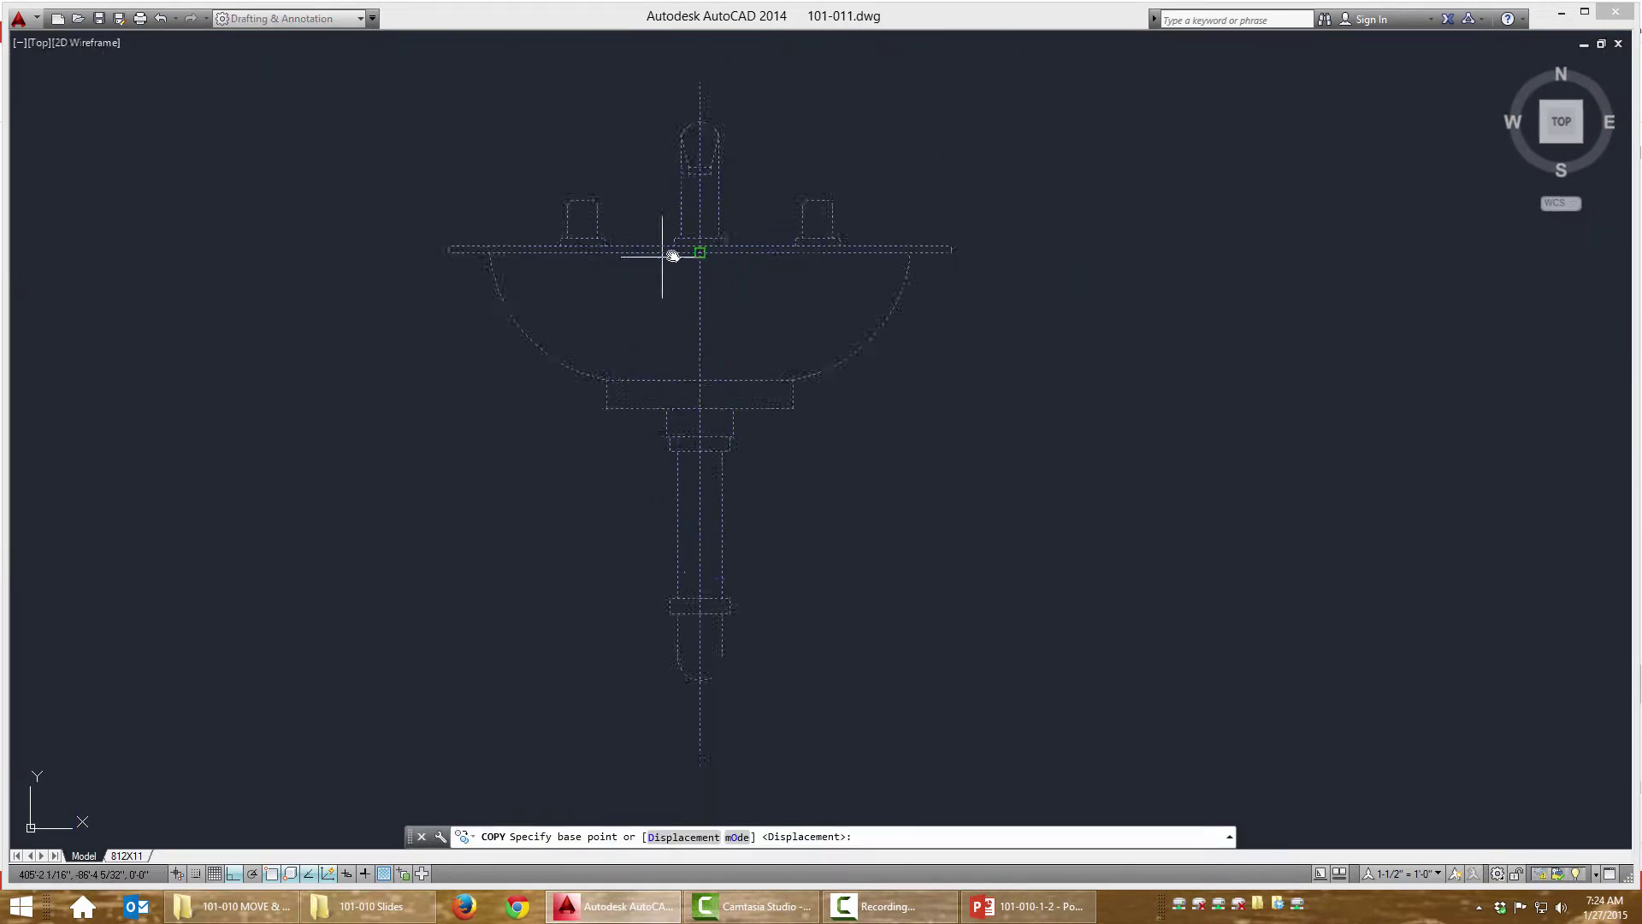
scroll(672, 255, "up", 2)
Step: Copy the sink elevation from its rim centre onto the left elevation's countertop
left_click(723, 253)
scroll(935, 220, "down", 6)
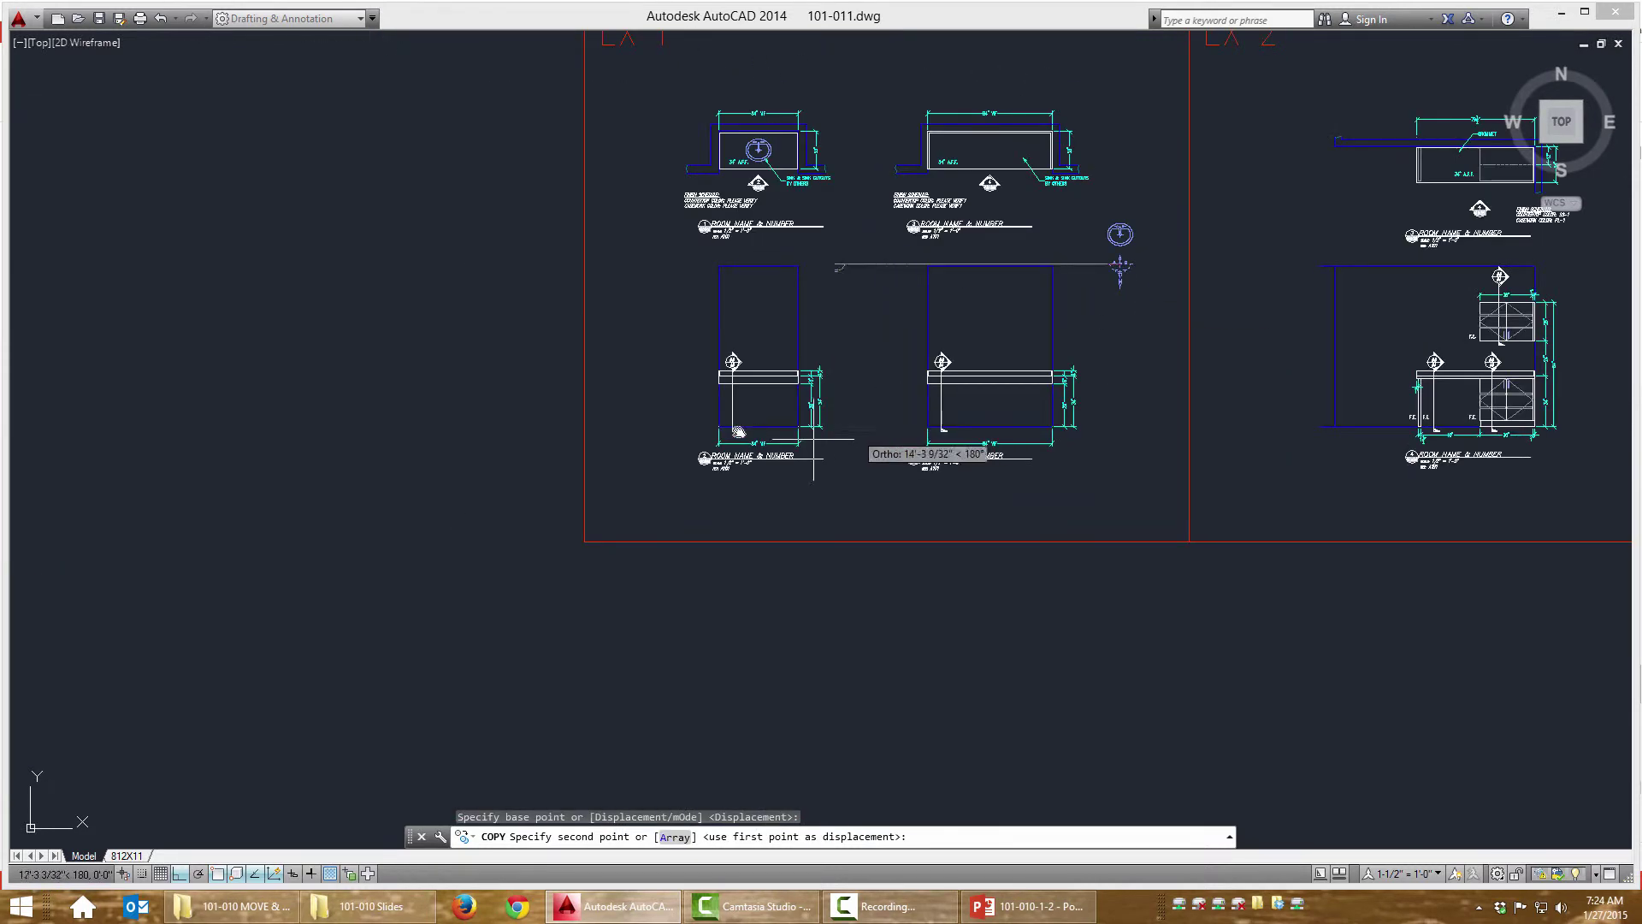
scroll(806, 355, "up", 10)
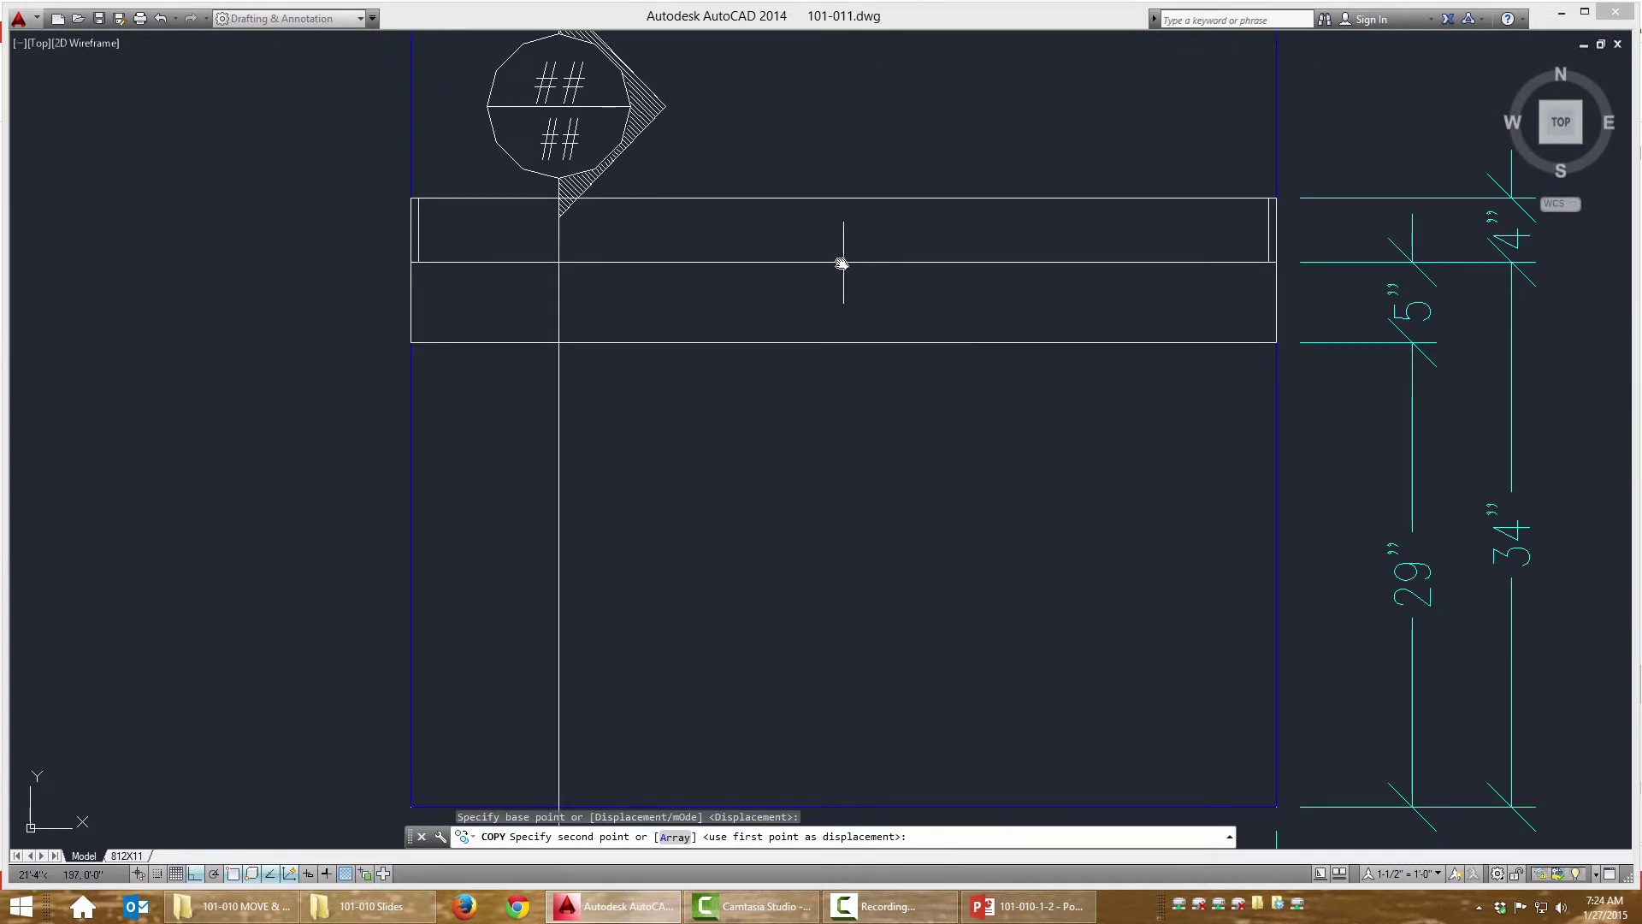
left_click(842, 261)
key("Escape")
scroll(611, 434, "down", 4)
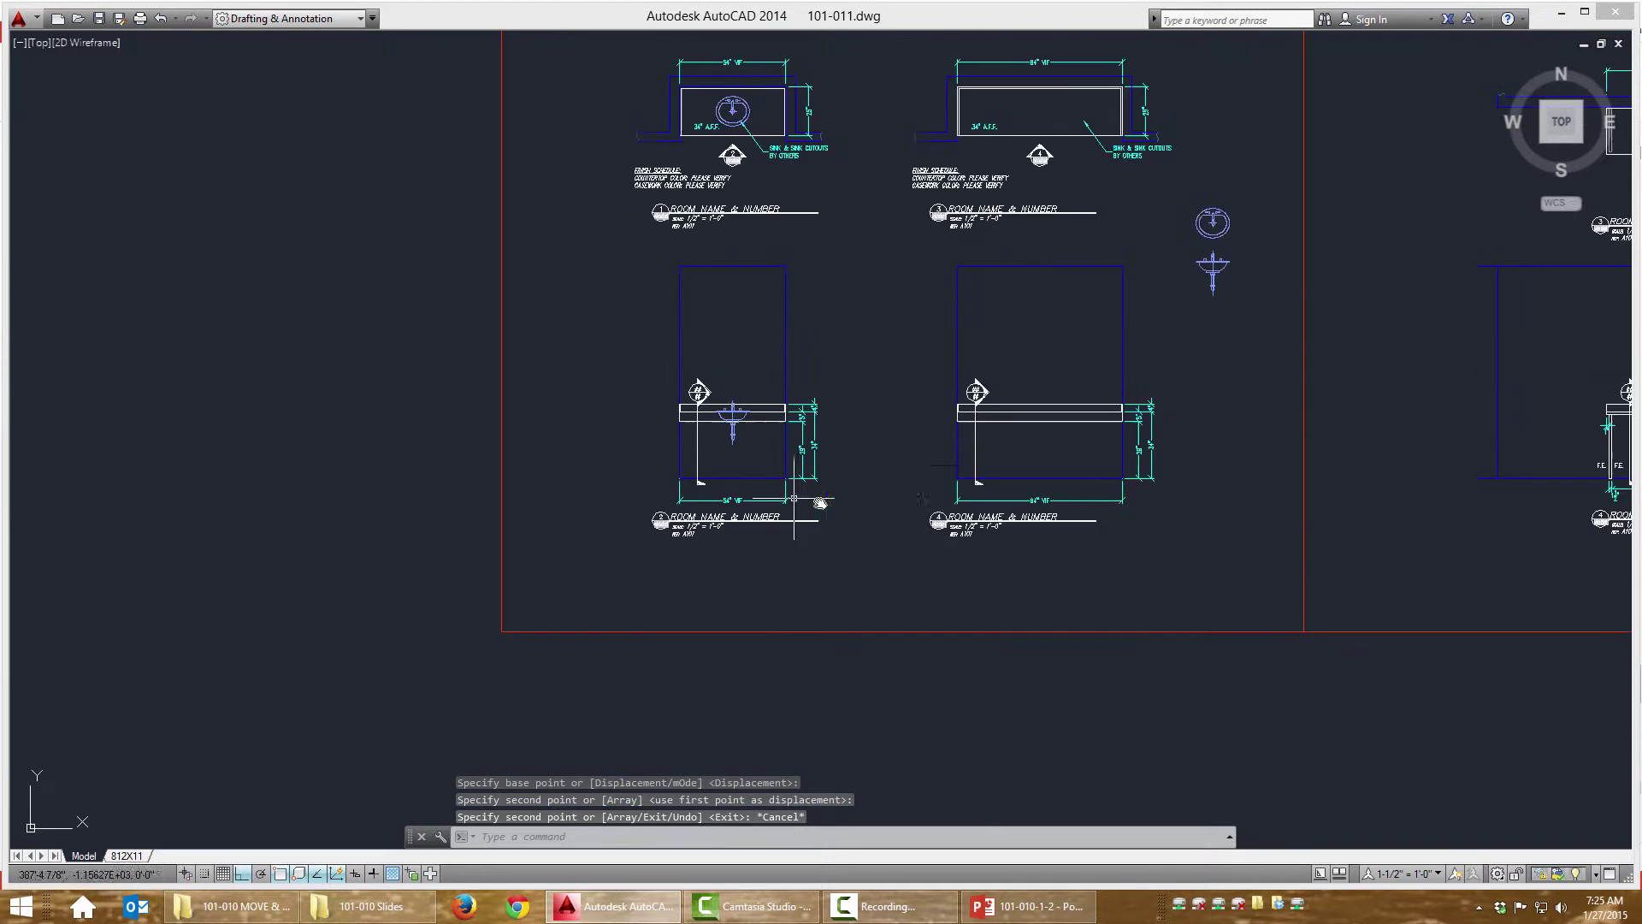
Step: Window-select the sink plan and start moving it
middle_click_drag(872, 470, 838, 600)
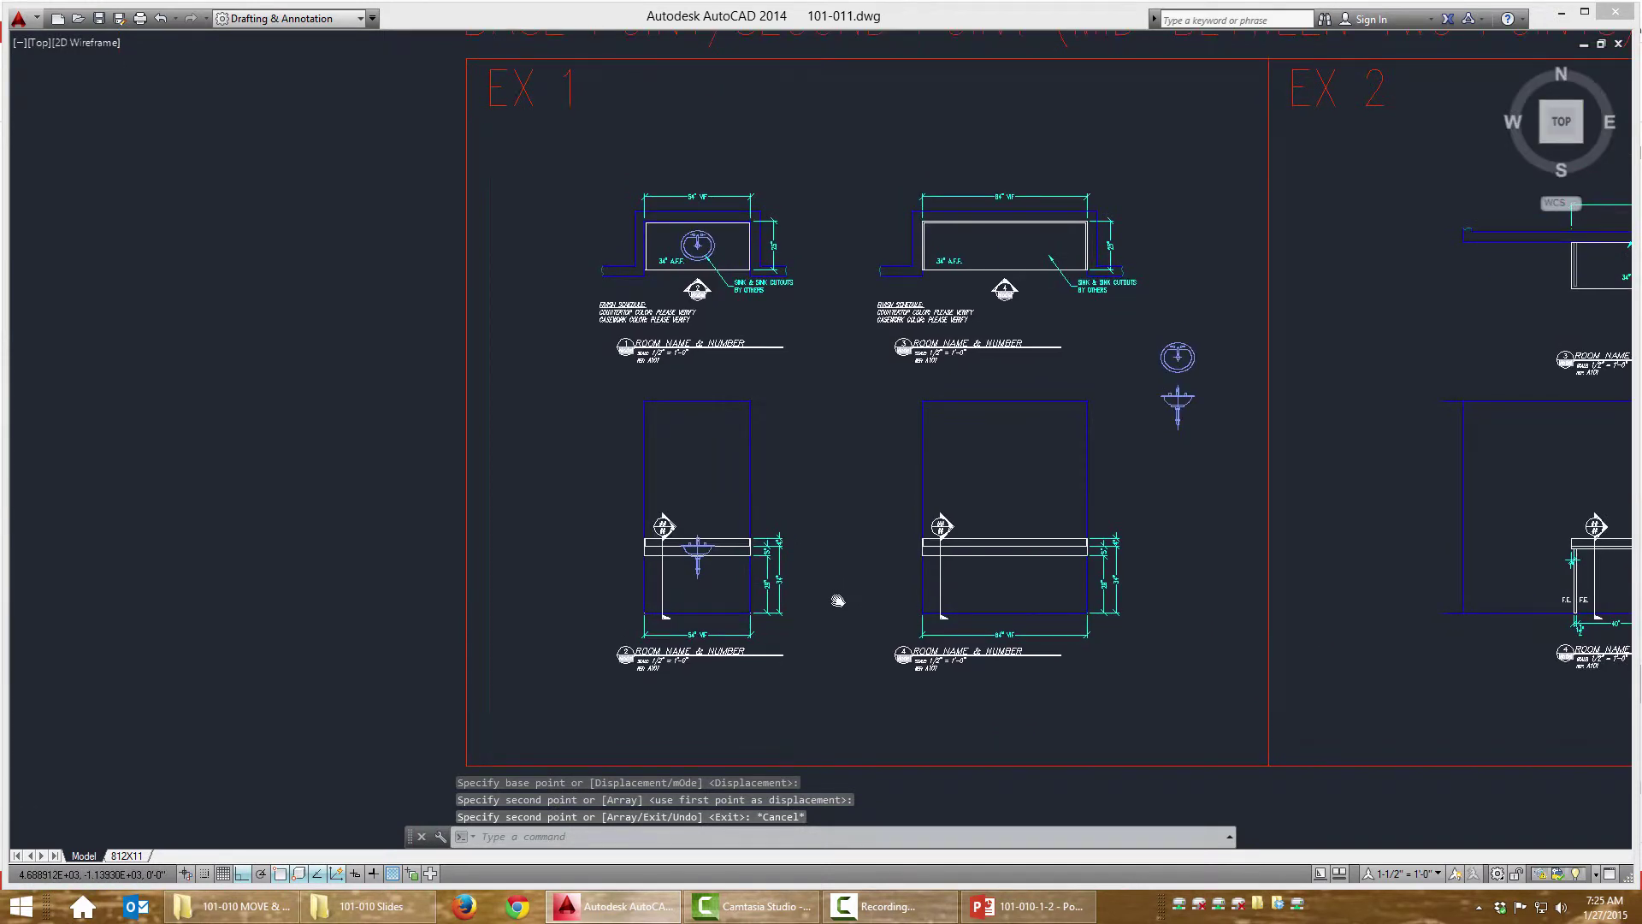
scroll(905, 203, "up", 4)
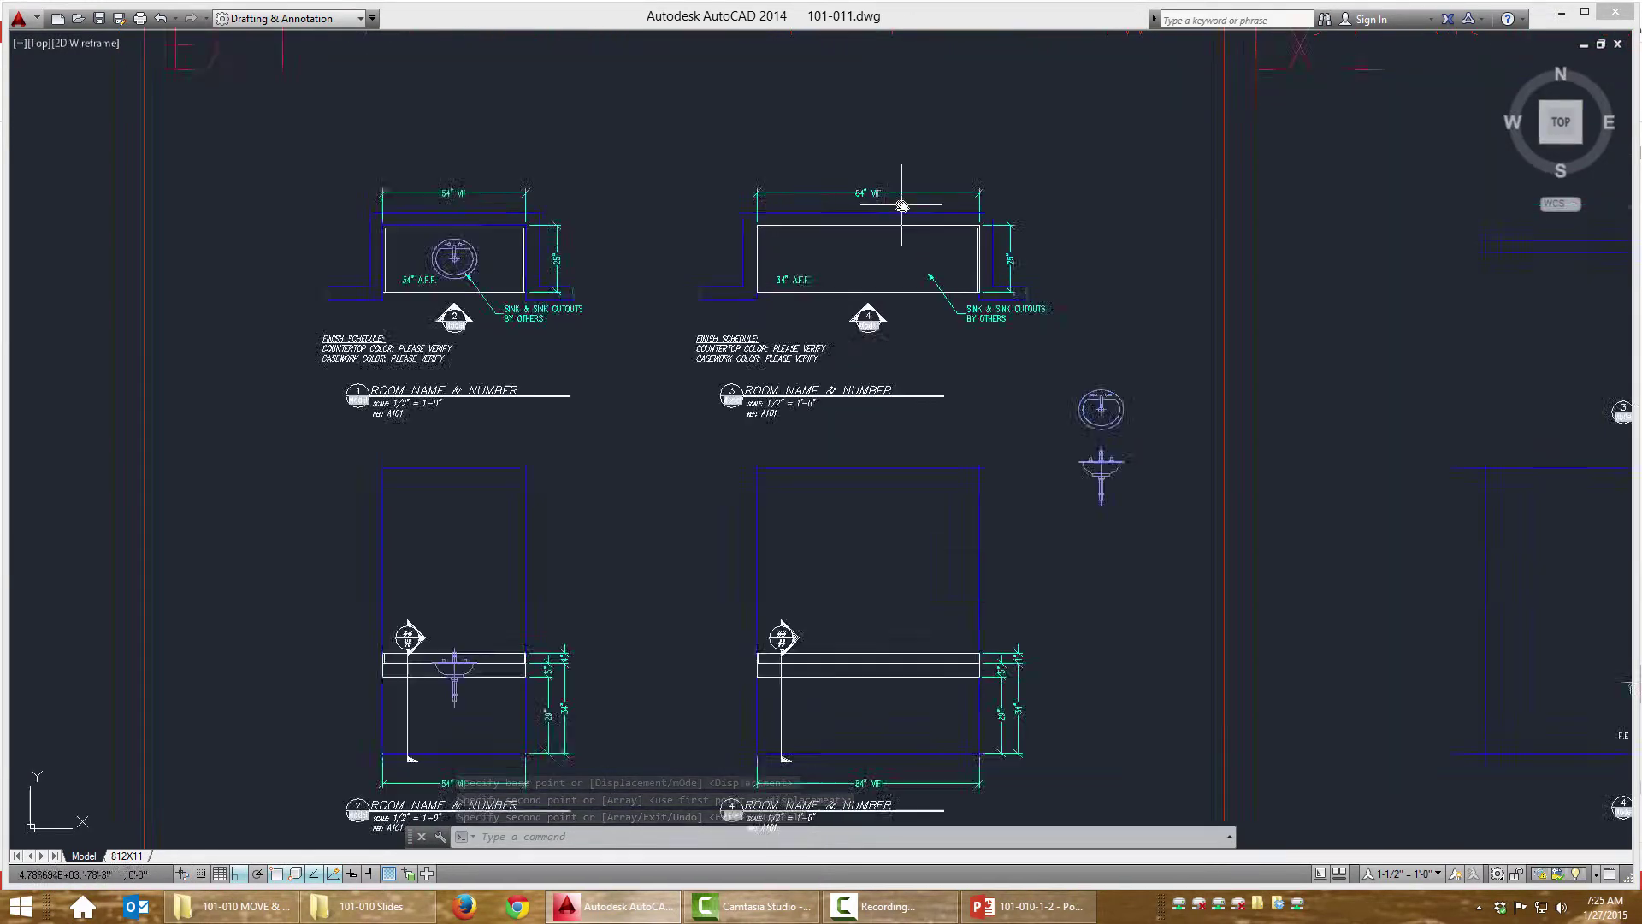
scroll(1018, 308, "down", 2)
scroll(1189, 519, "up", 5)
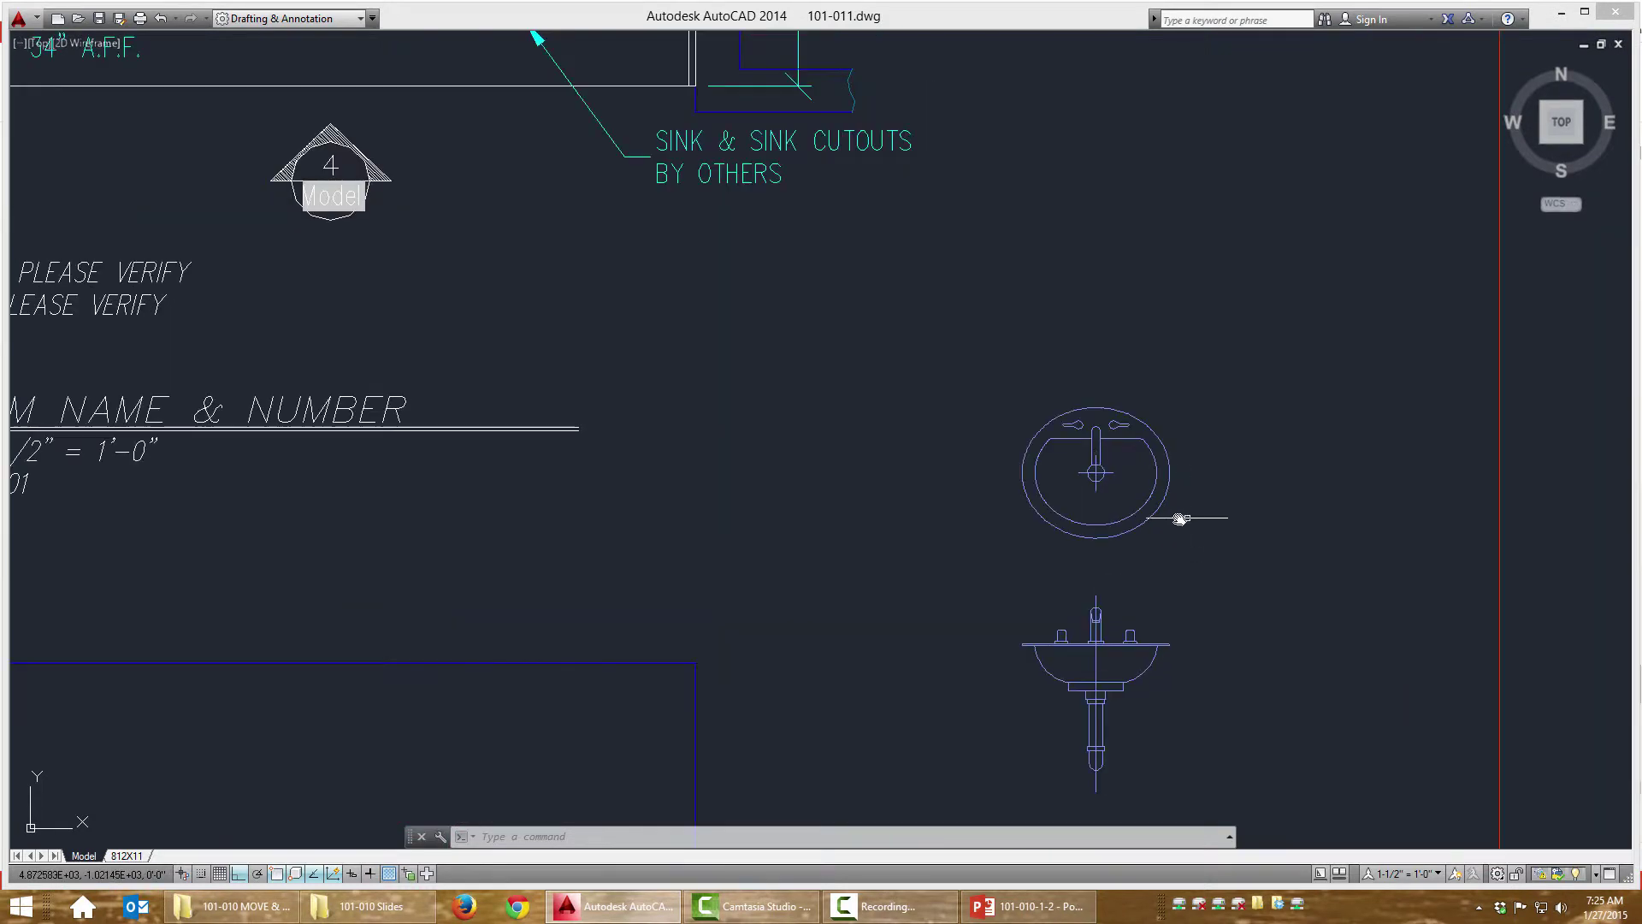
left_click(1180, 519)
left_click(1106, 444)
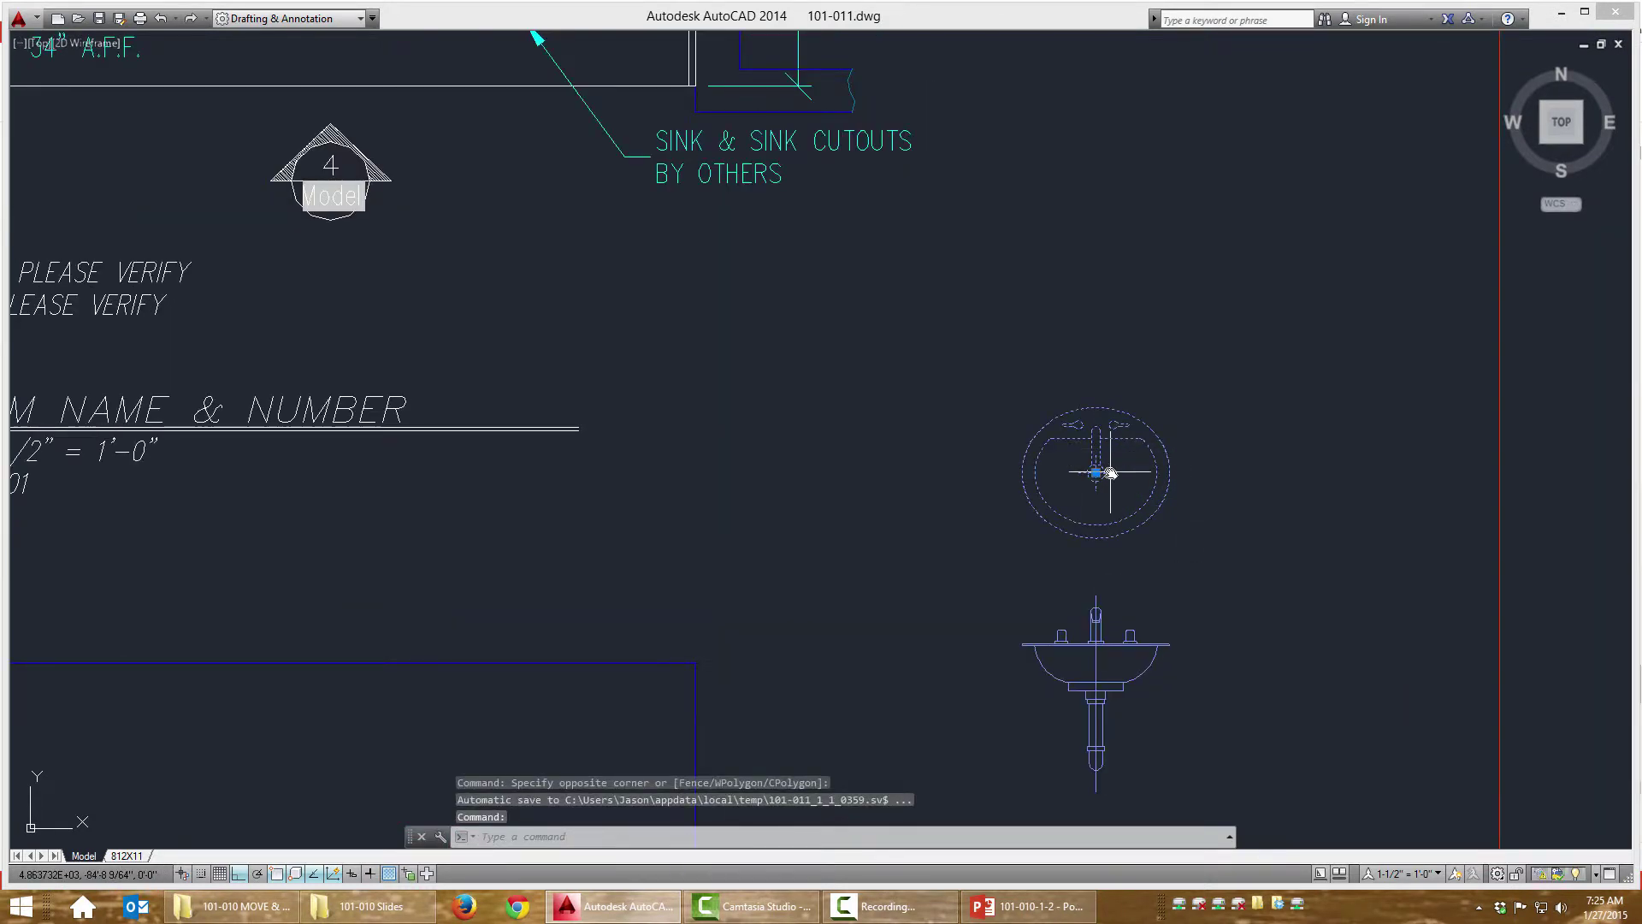
right_click(1110, 473)
left_click(1150, 568)
Step: Set the move base point at the sink centre and pan to the 84" countertop plan
scroll(1098, 466, "up", 5)
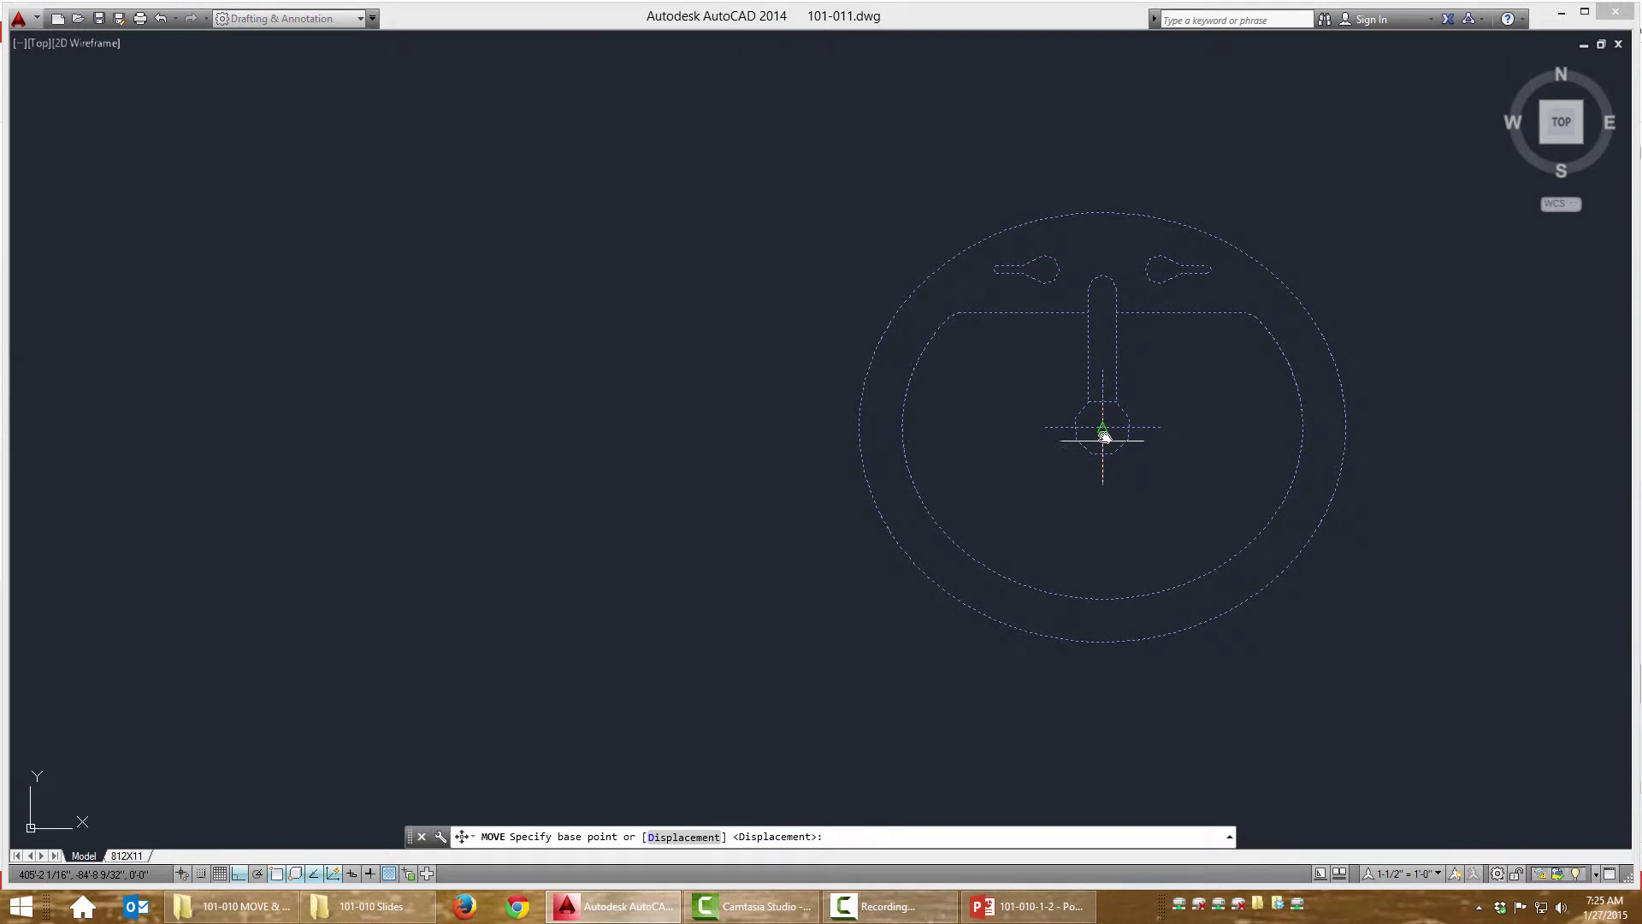
left_click(1104, 436)
scroll(1221, 491, "down", 6)
scroll(865, 139, "up", 3)
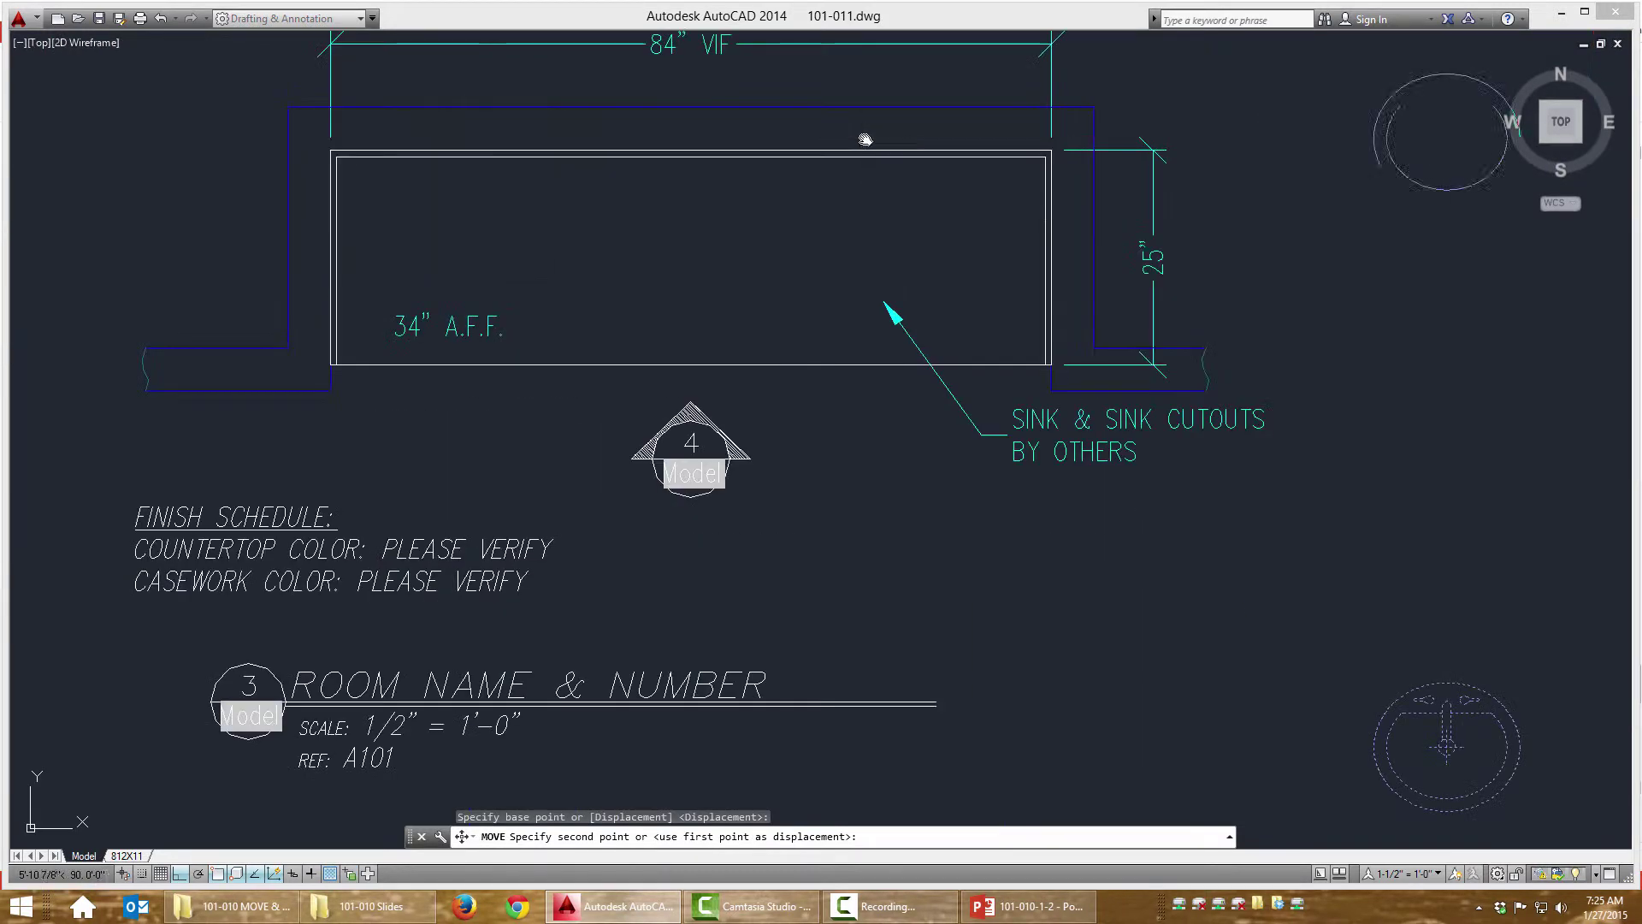
middle_click_drag(909, 205, 855, 286)
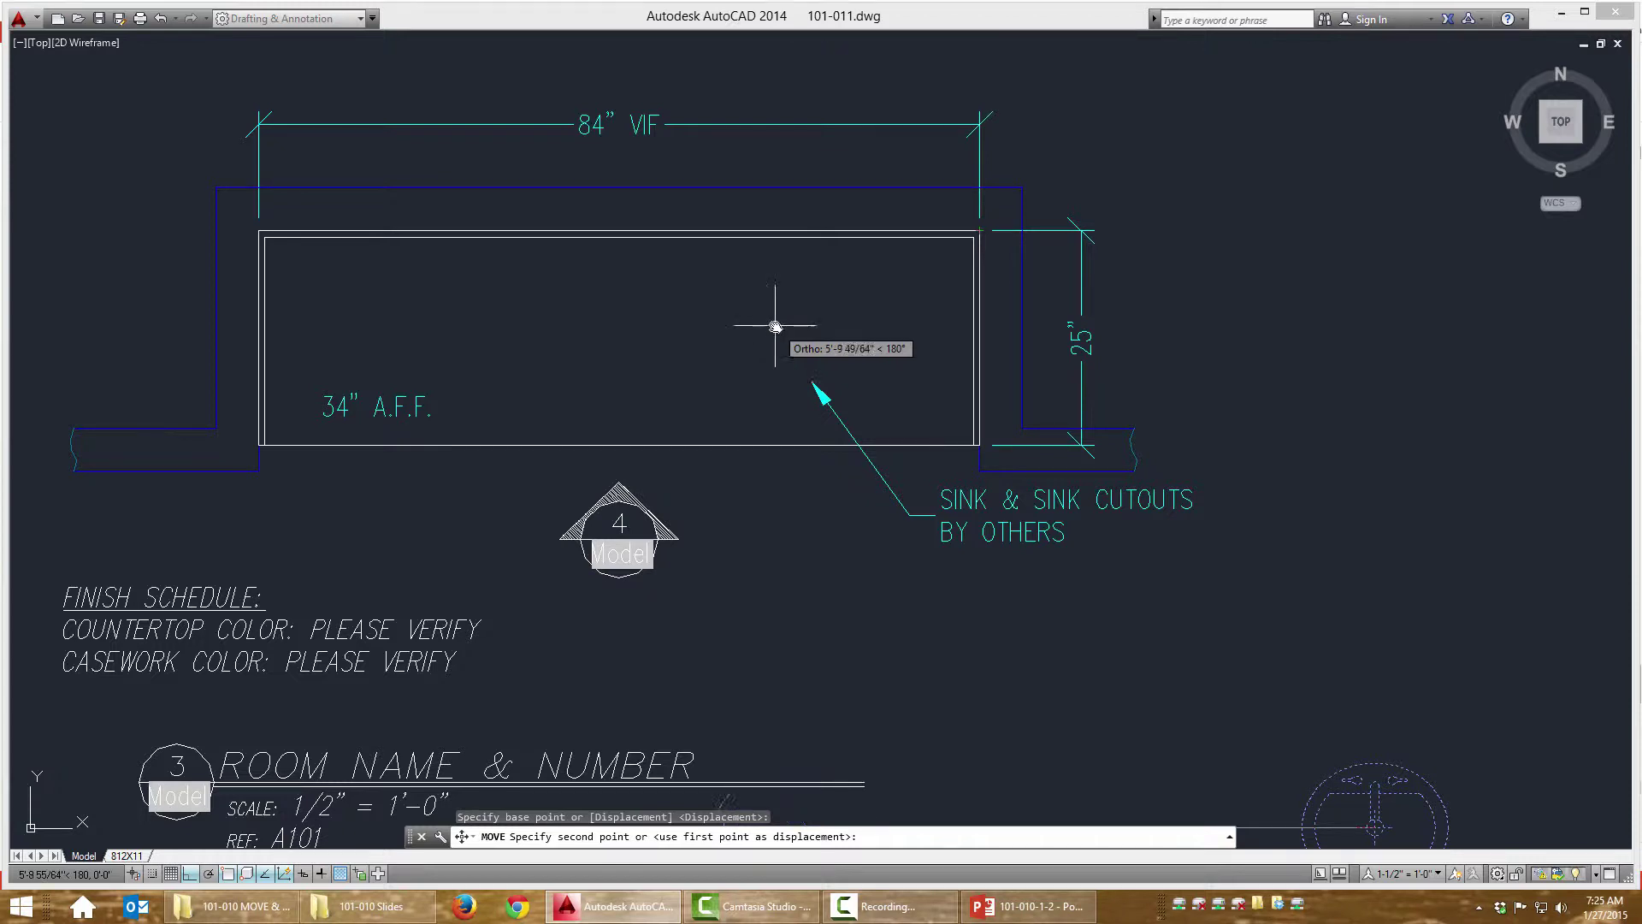
Step: Place the sink midway between the 84" countertop's bottom-edge midpoint and top-right corner
right_click(636, 409, "shift")
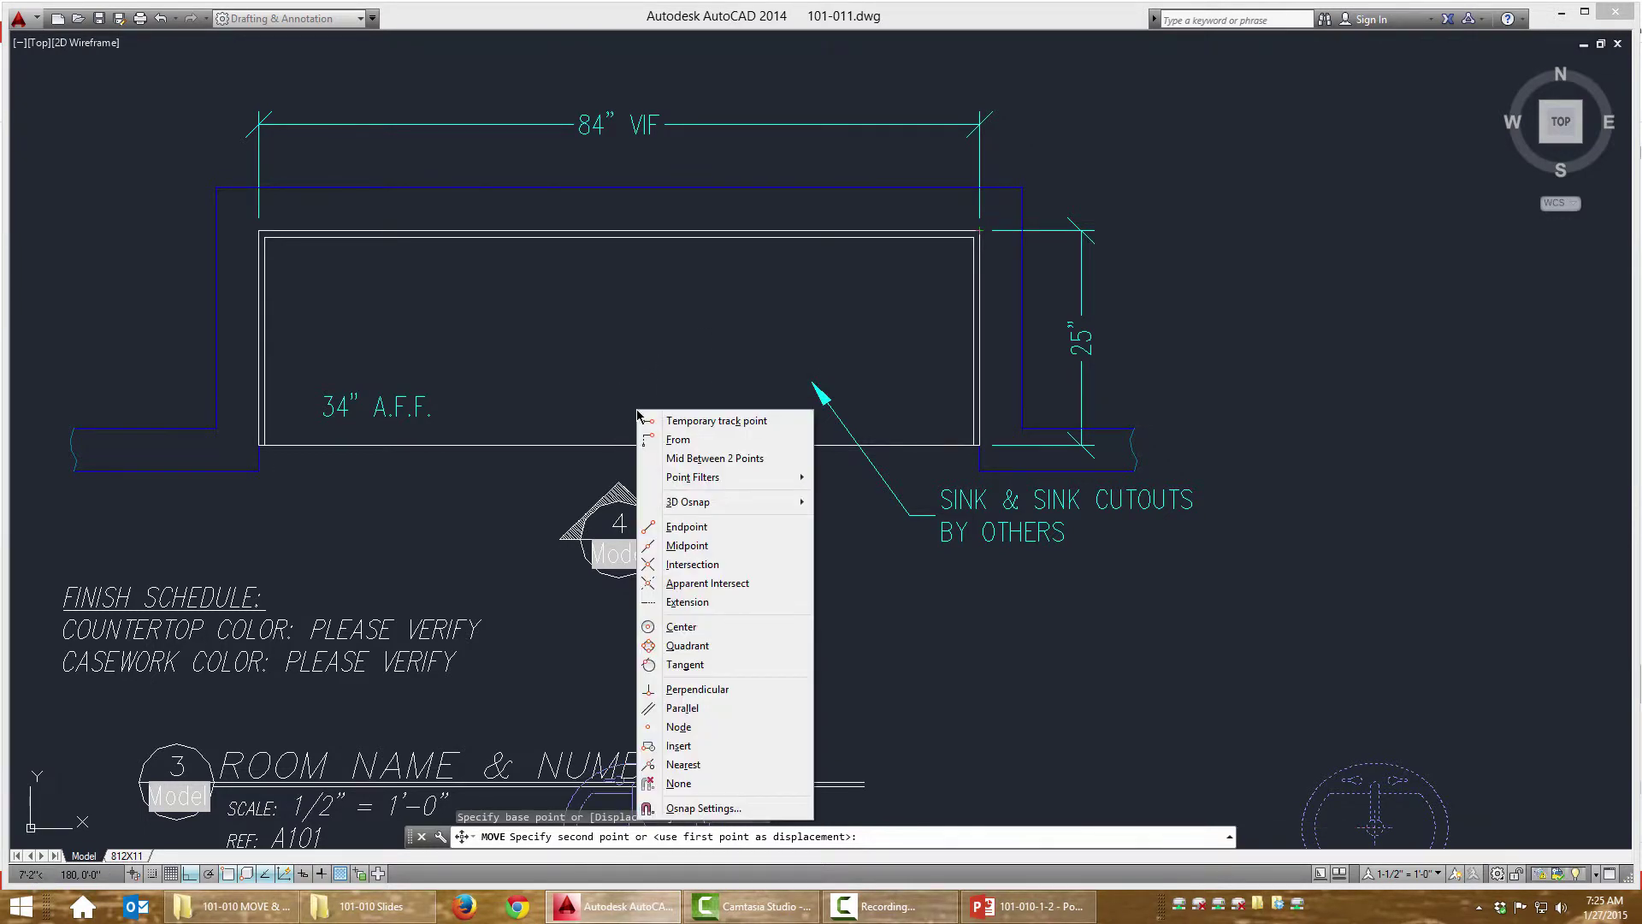
left_click(655, 459)
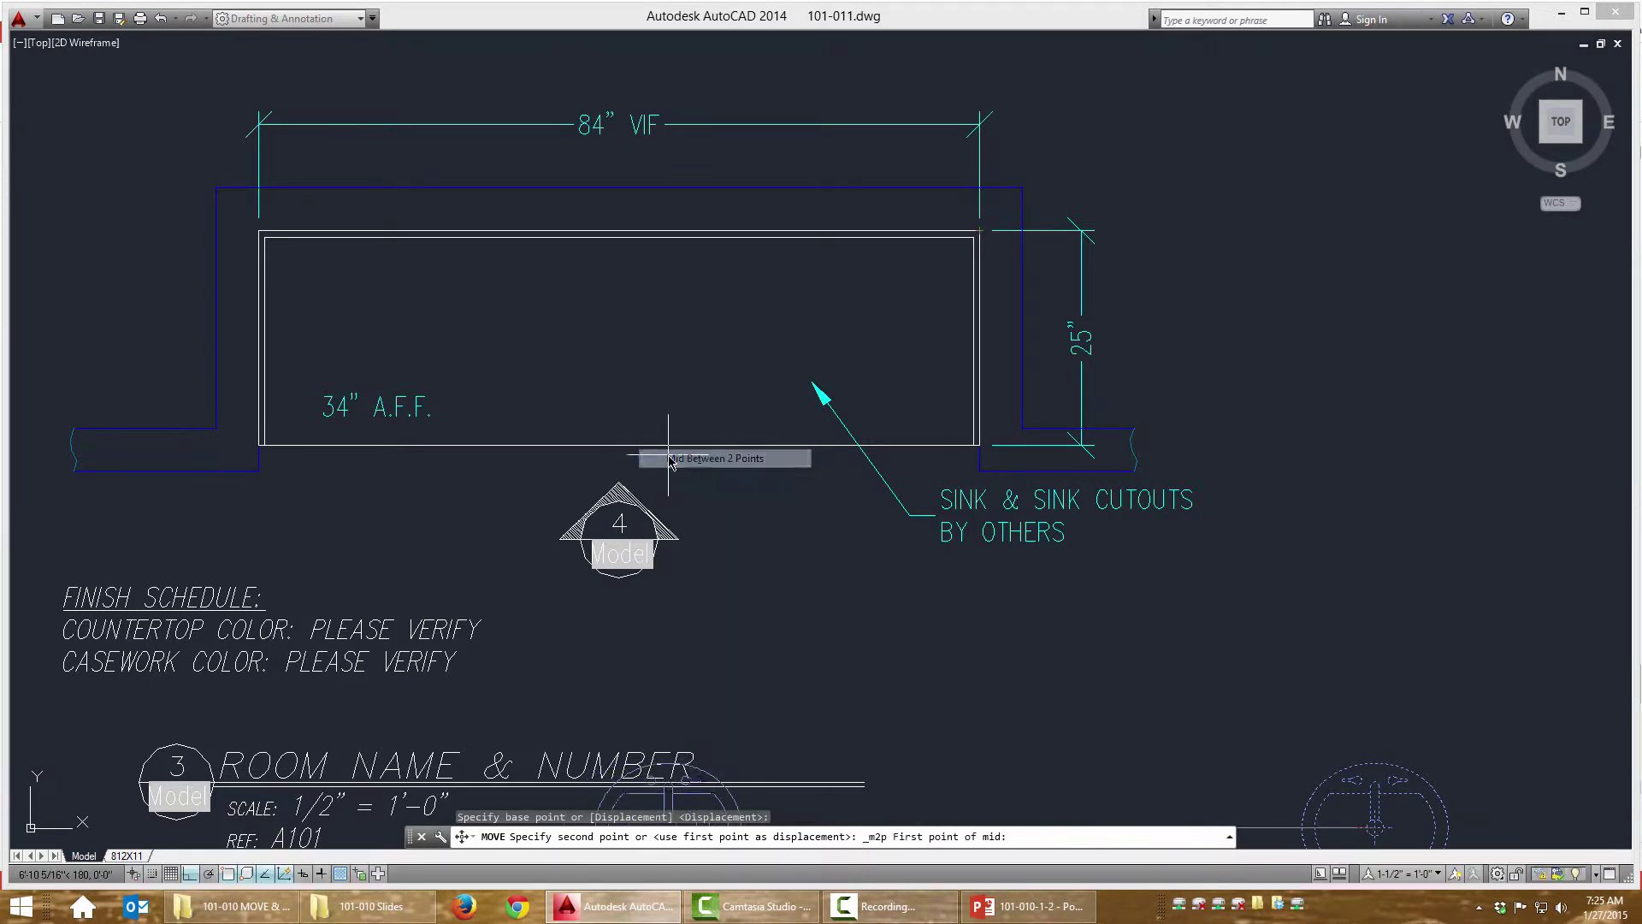
left_click(620, 449)
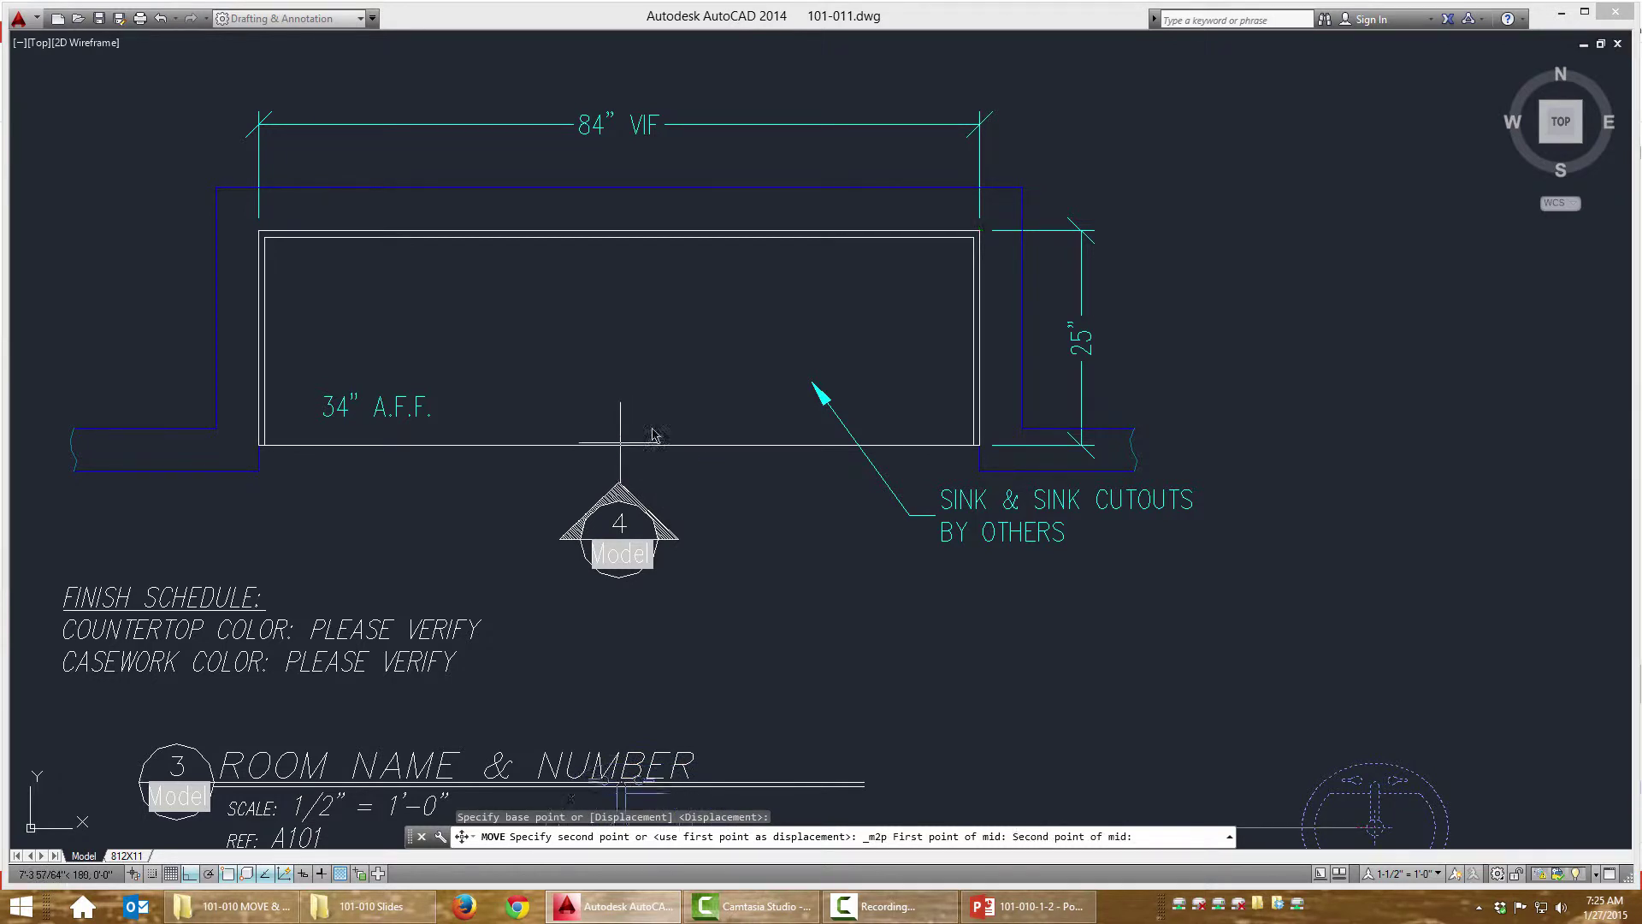
left_click(979, 231)
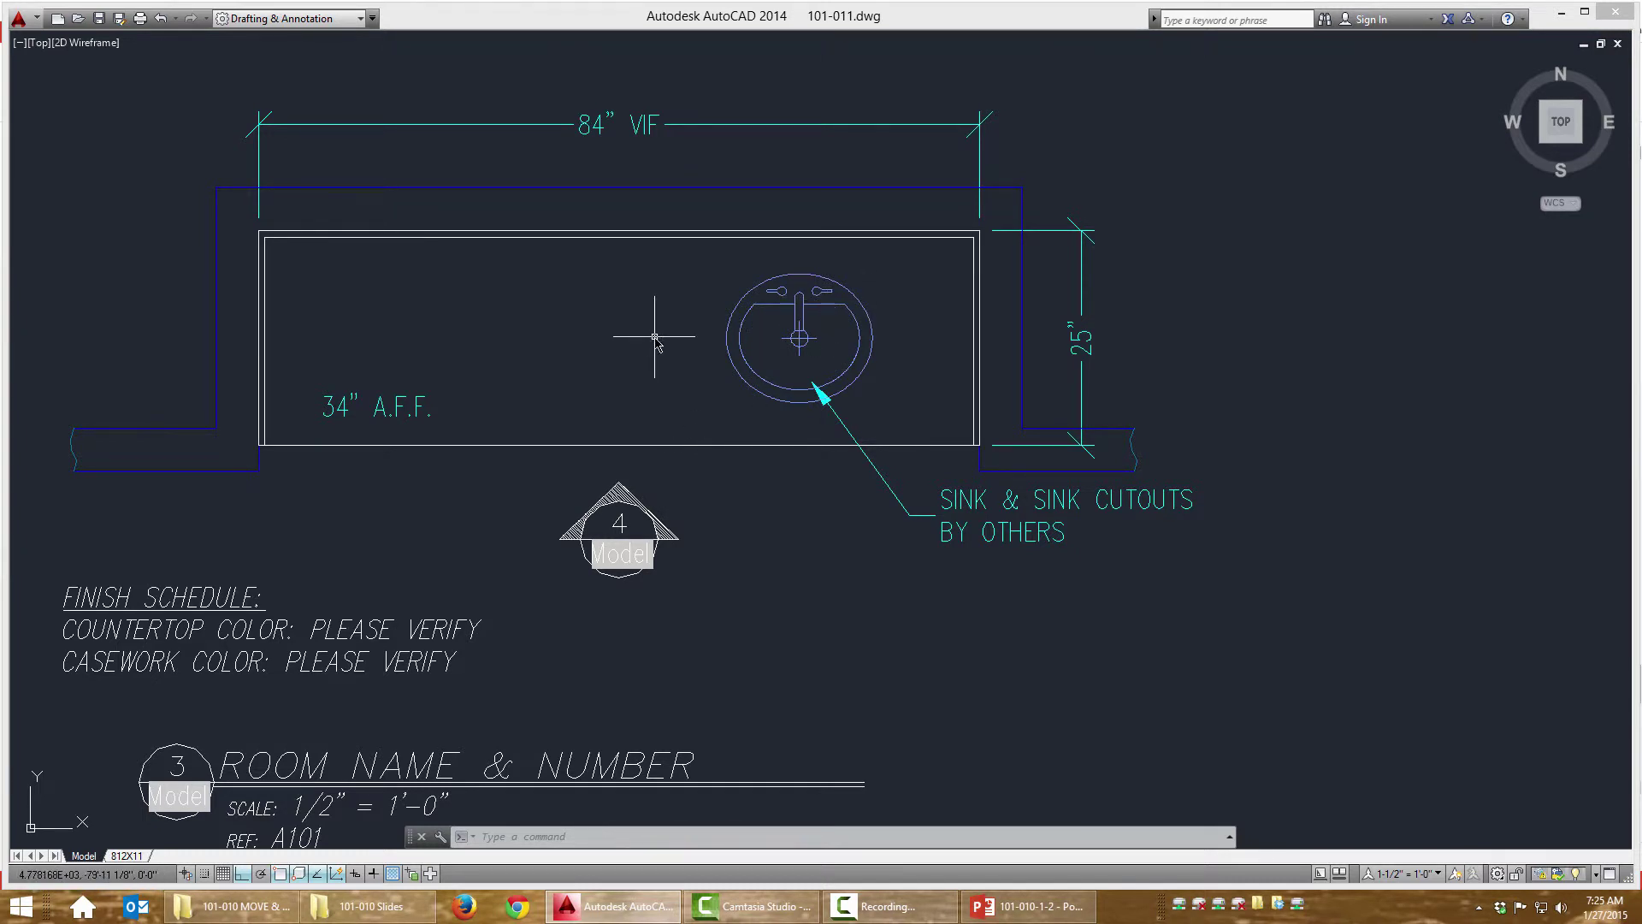
Step: Set the annotation scale to 1/2" = 1'-0"
type("p")
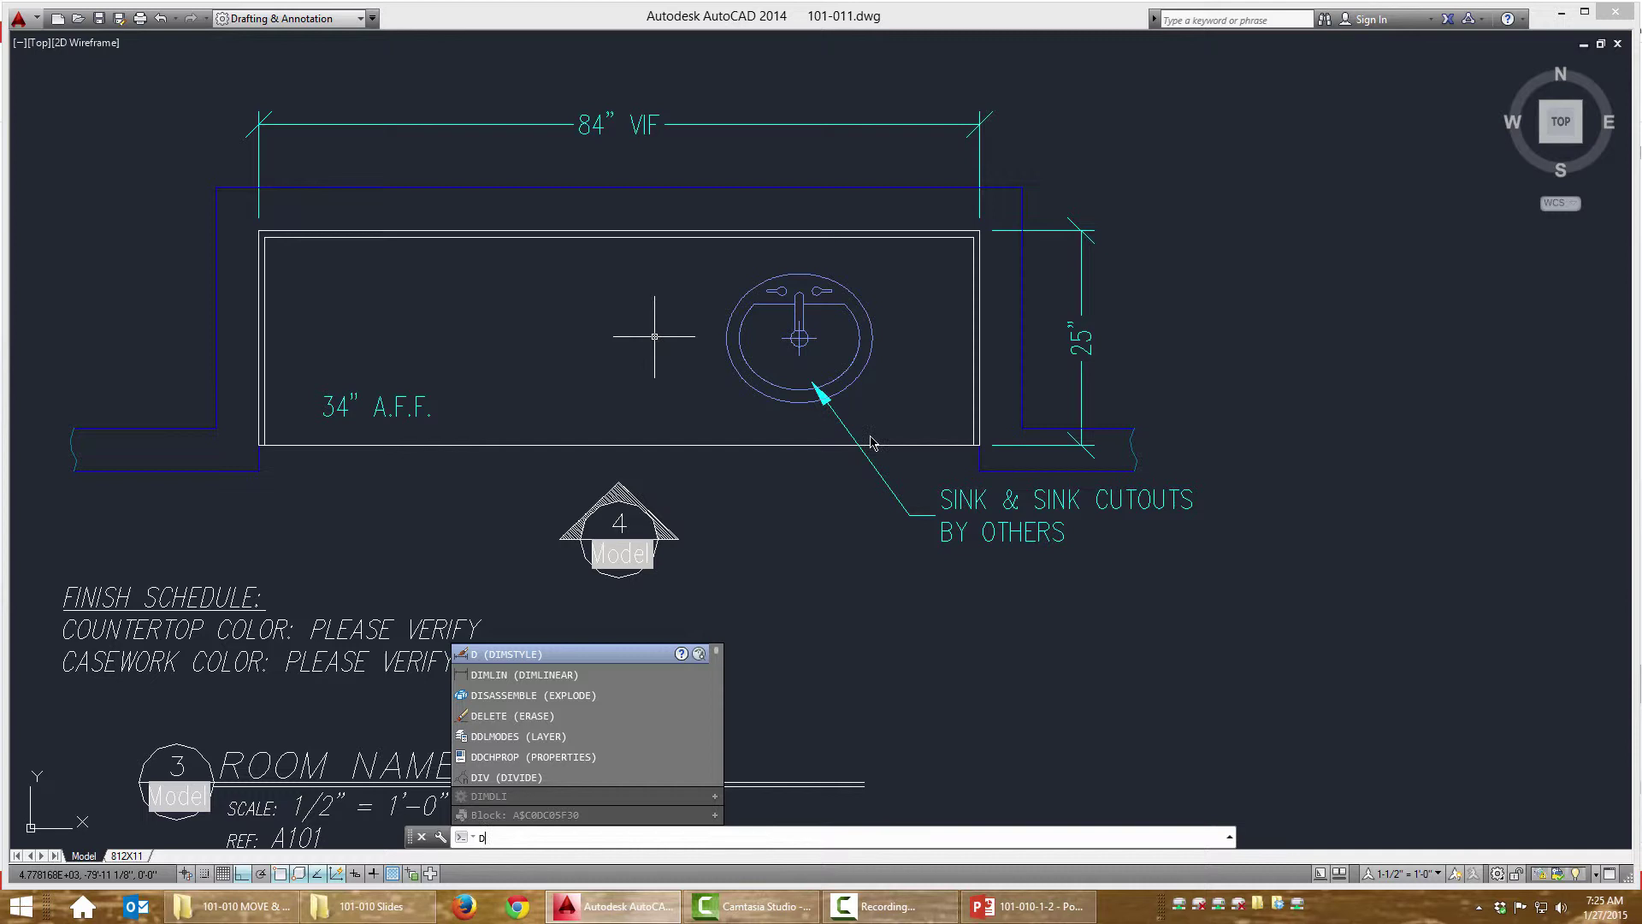
key("Escape")
left_click(1438, 873)
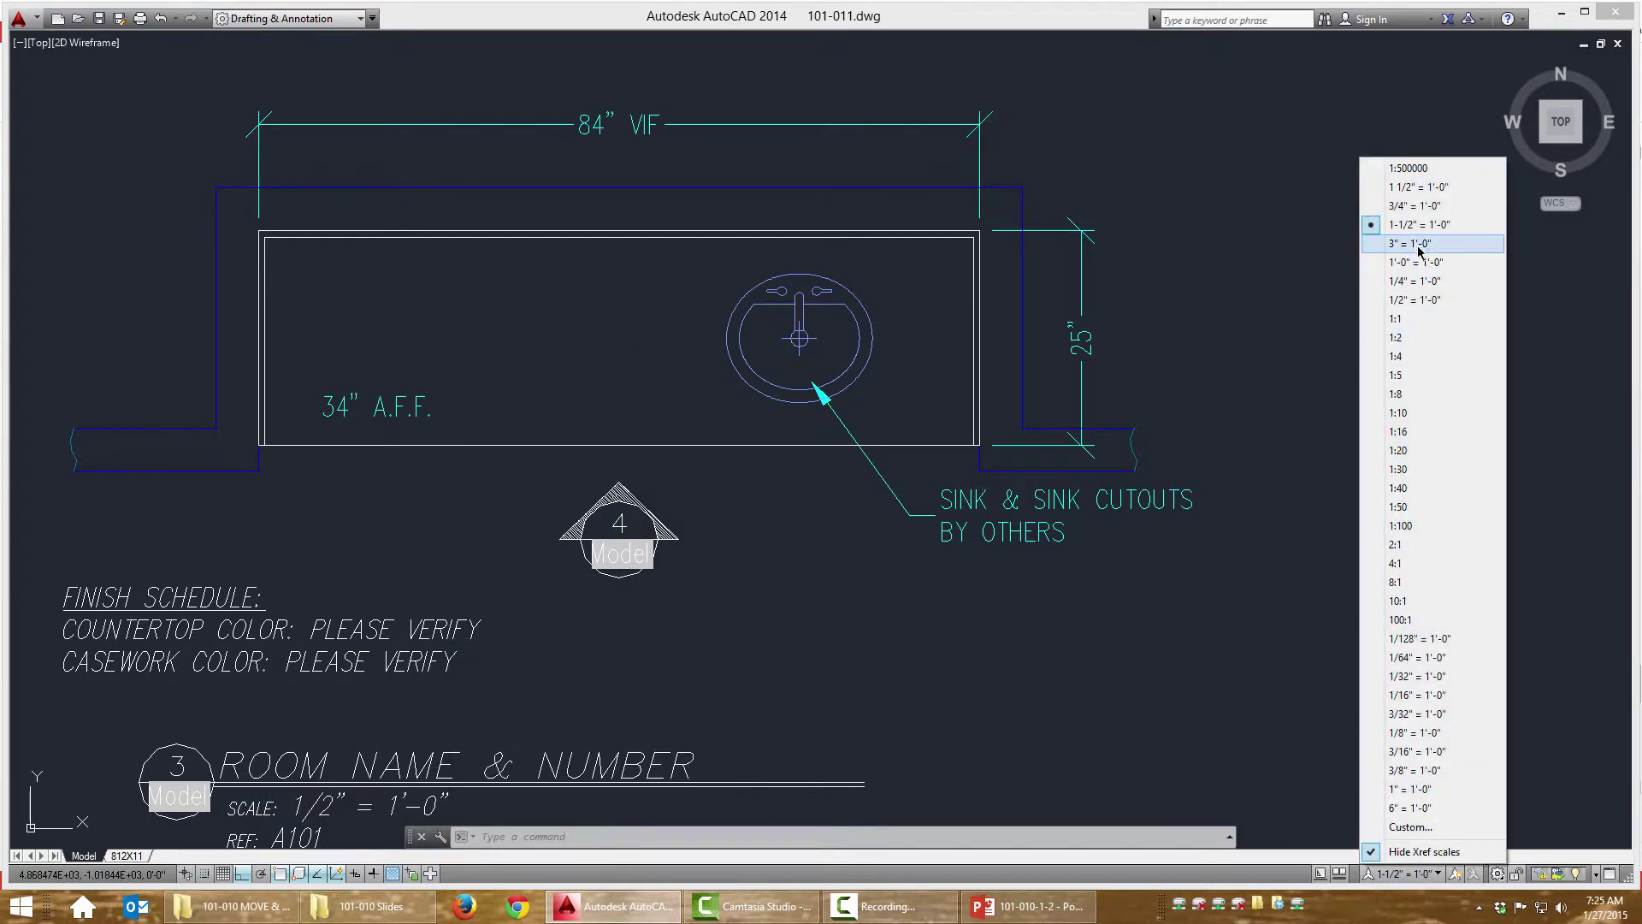
left_click(1419, 299)
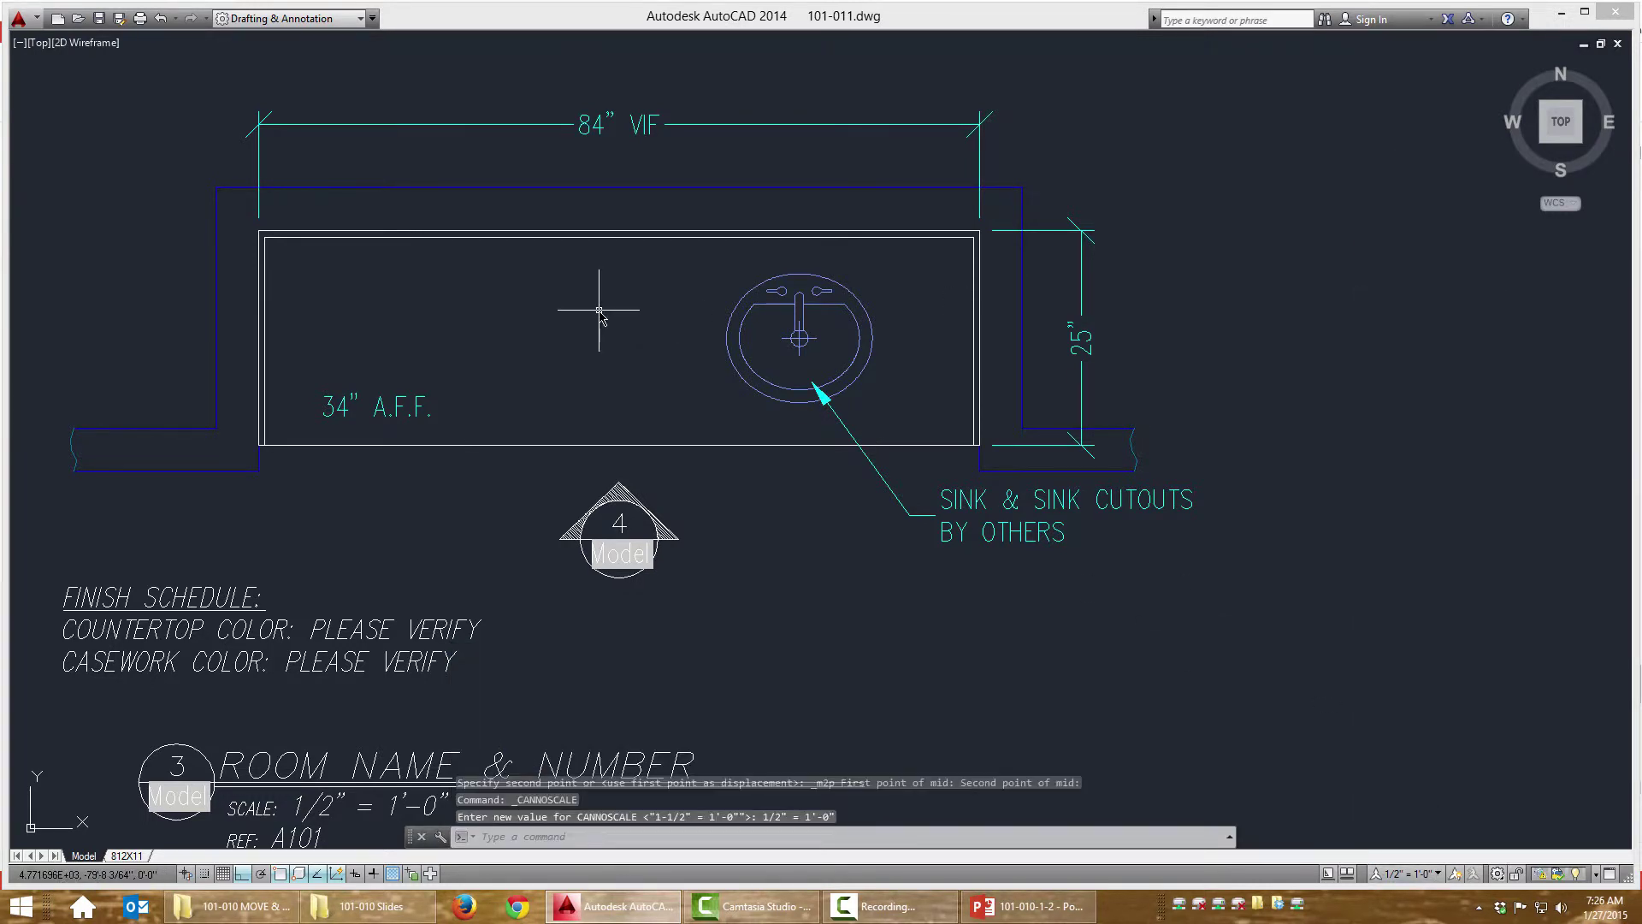
Step: Draw linear check dimensions: 42" half-countertop and 21" from countertop centre to sink centre
type("dli")
key("Return")
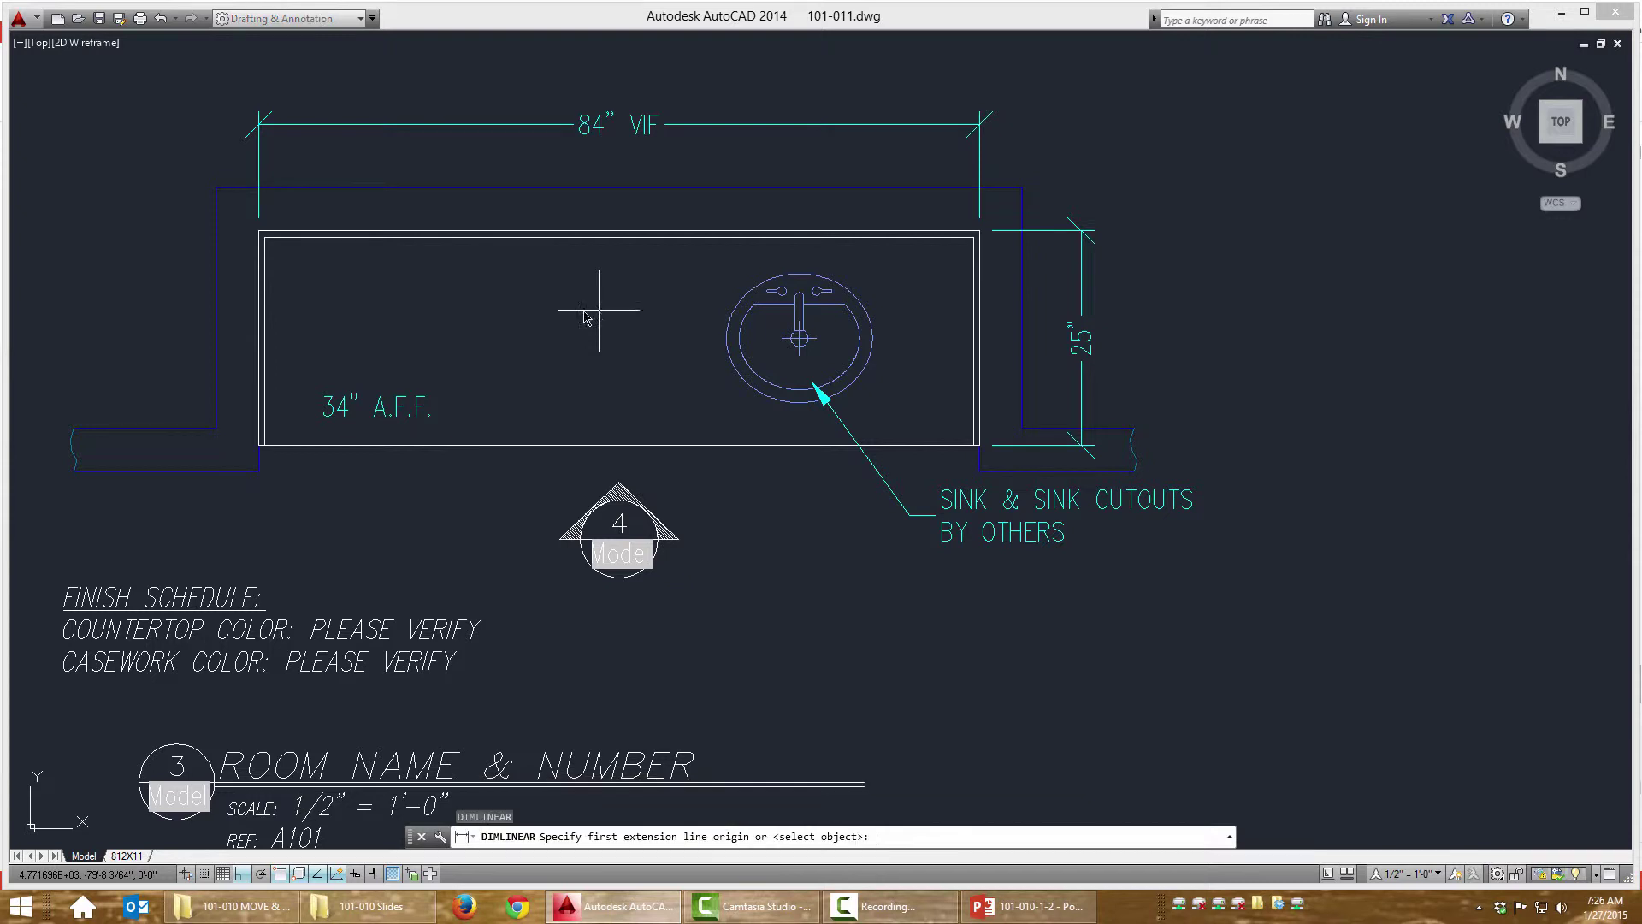
left_click(980, 232)
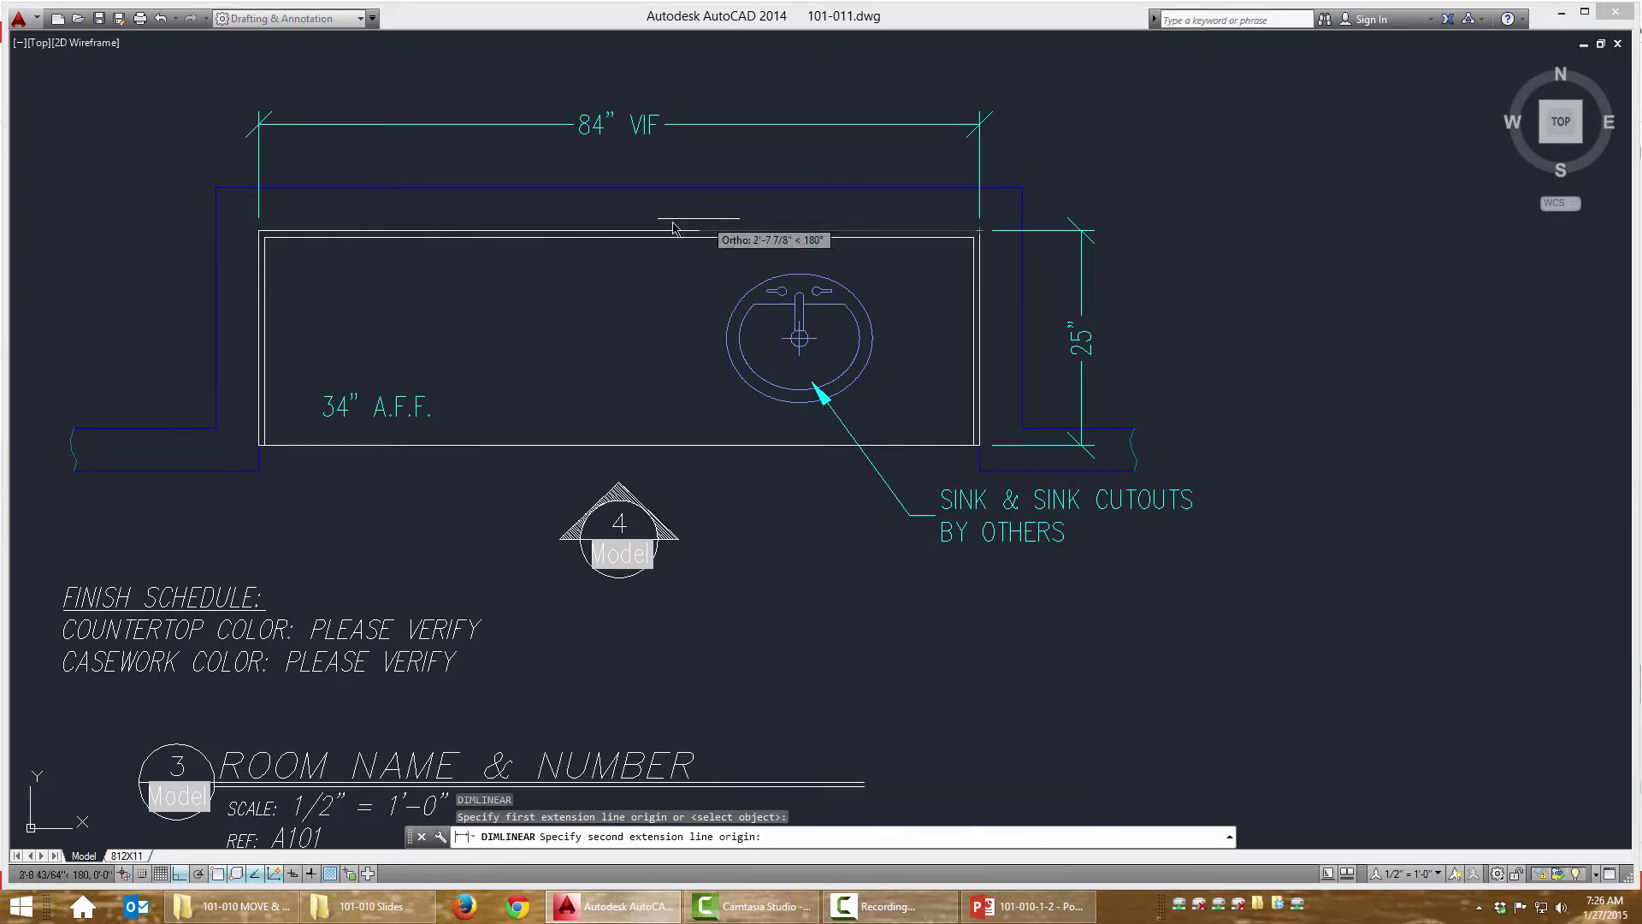
left_click(618, 231)
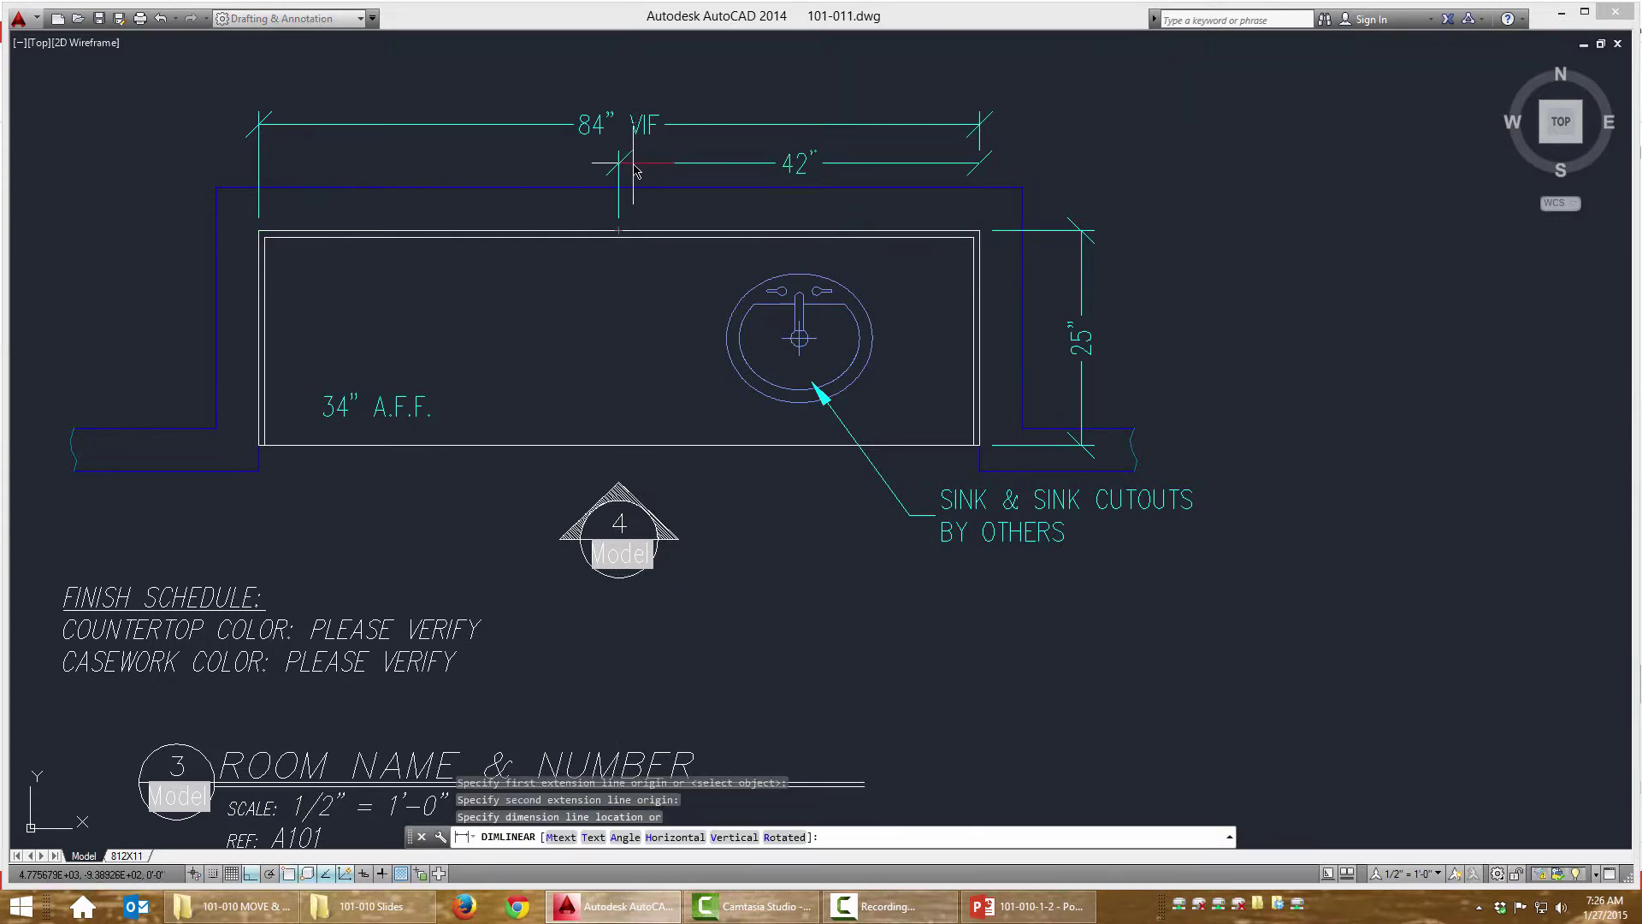
left_click(633, 162)
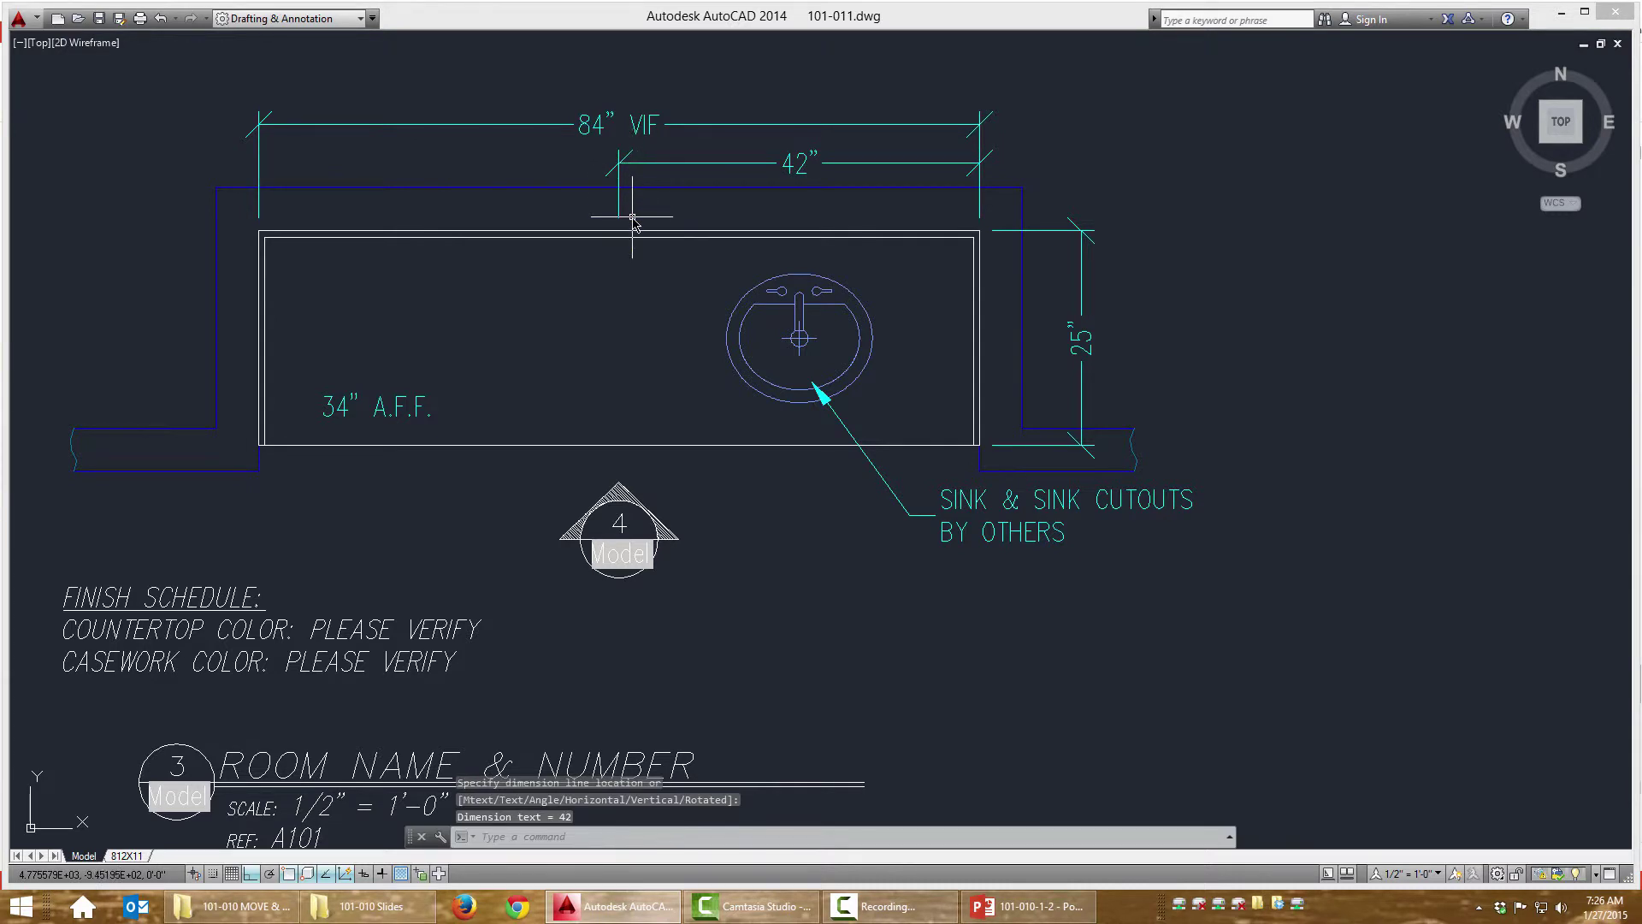
key("Return")
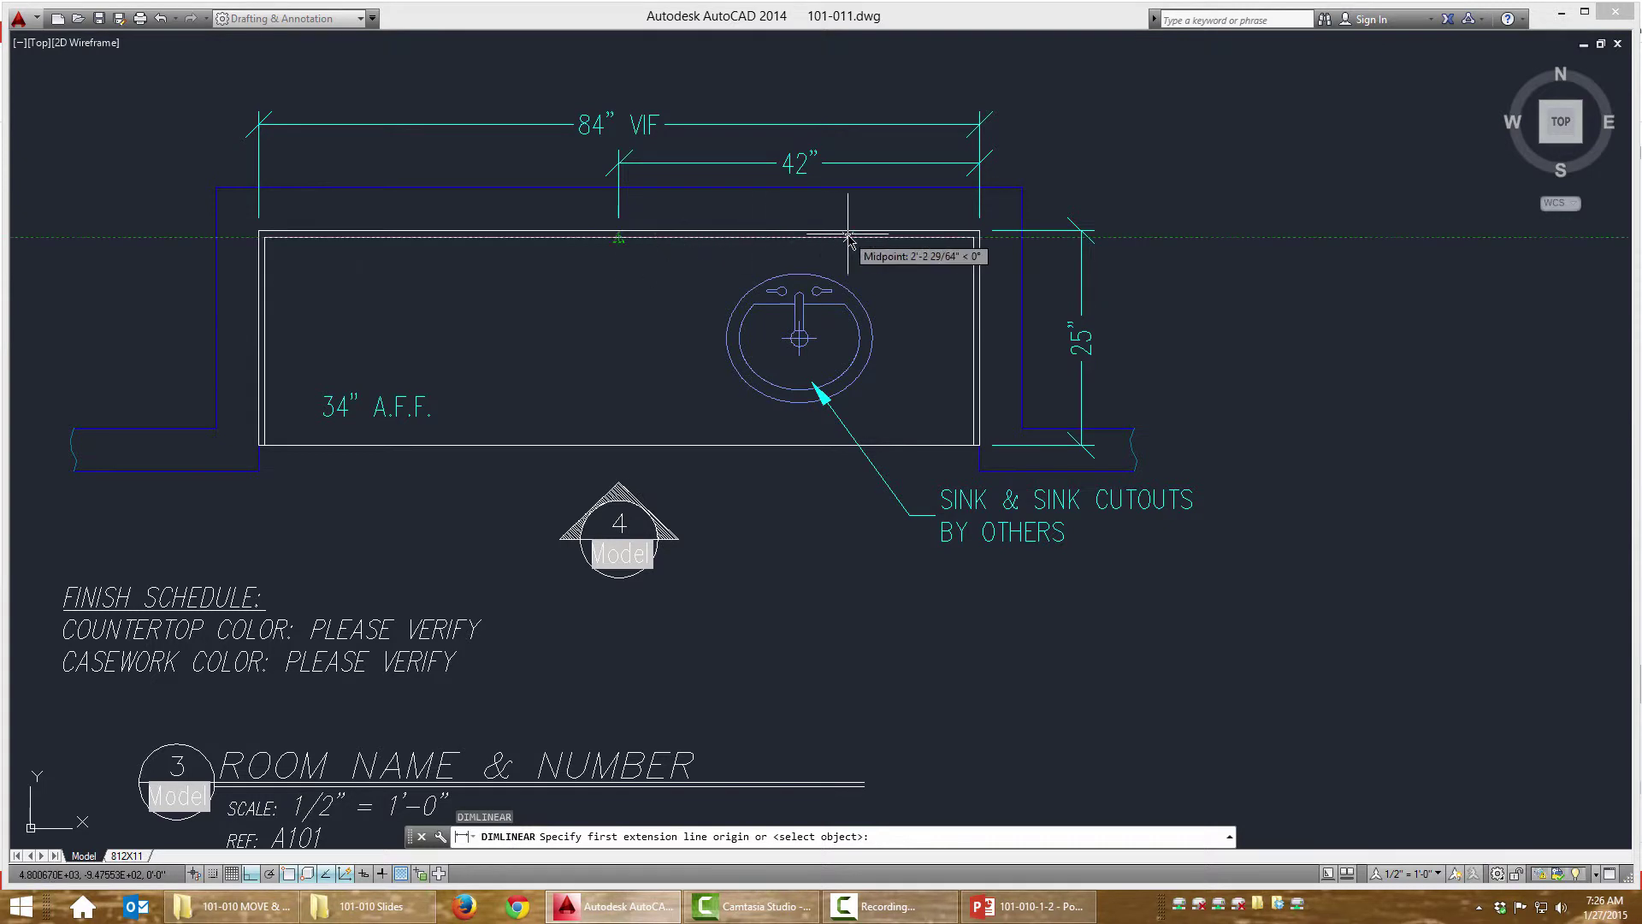
left_click(799, 338)
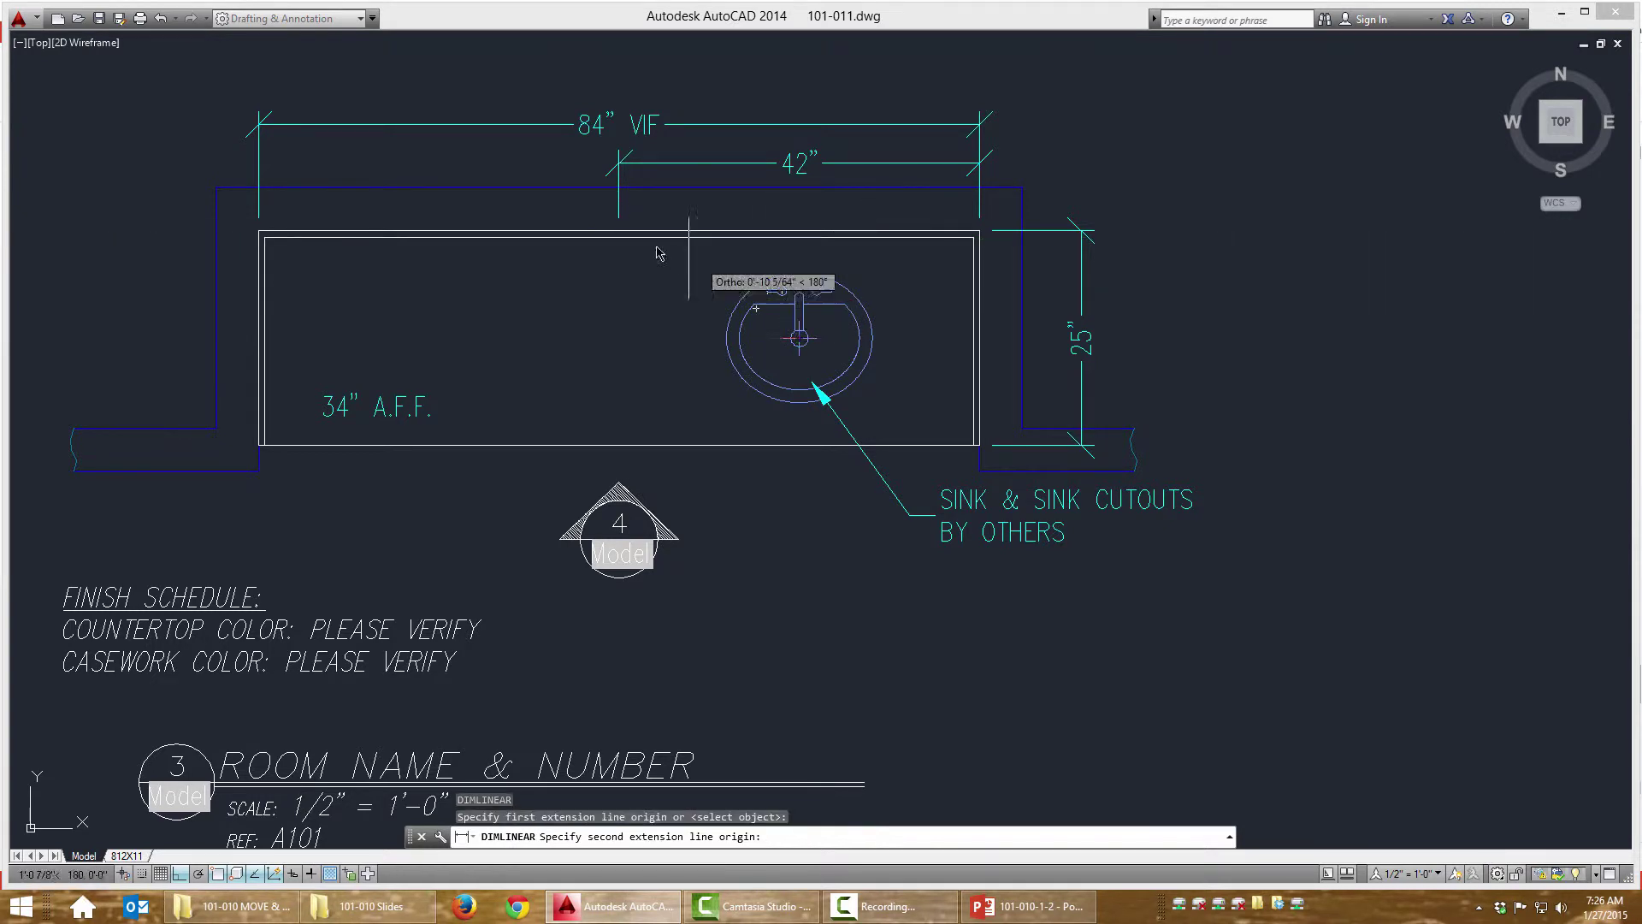
left_click(619, 216)
scroll(691, 212, "up", 4)
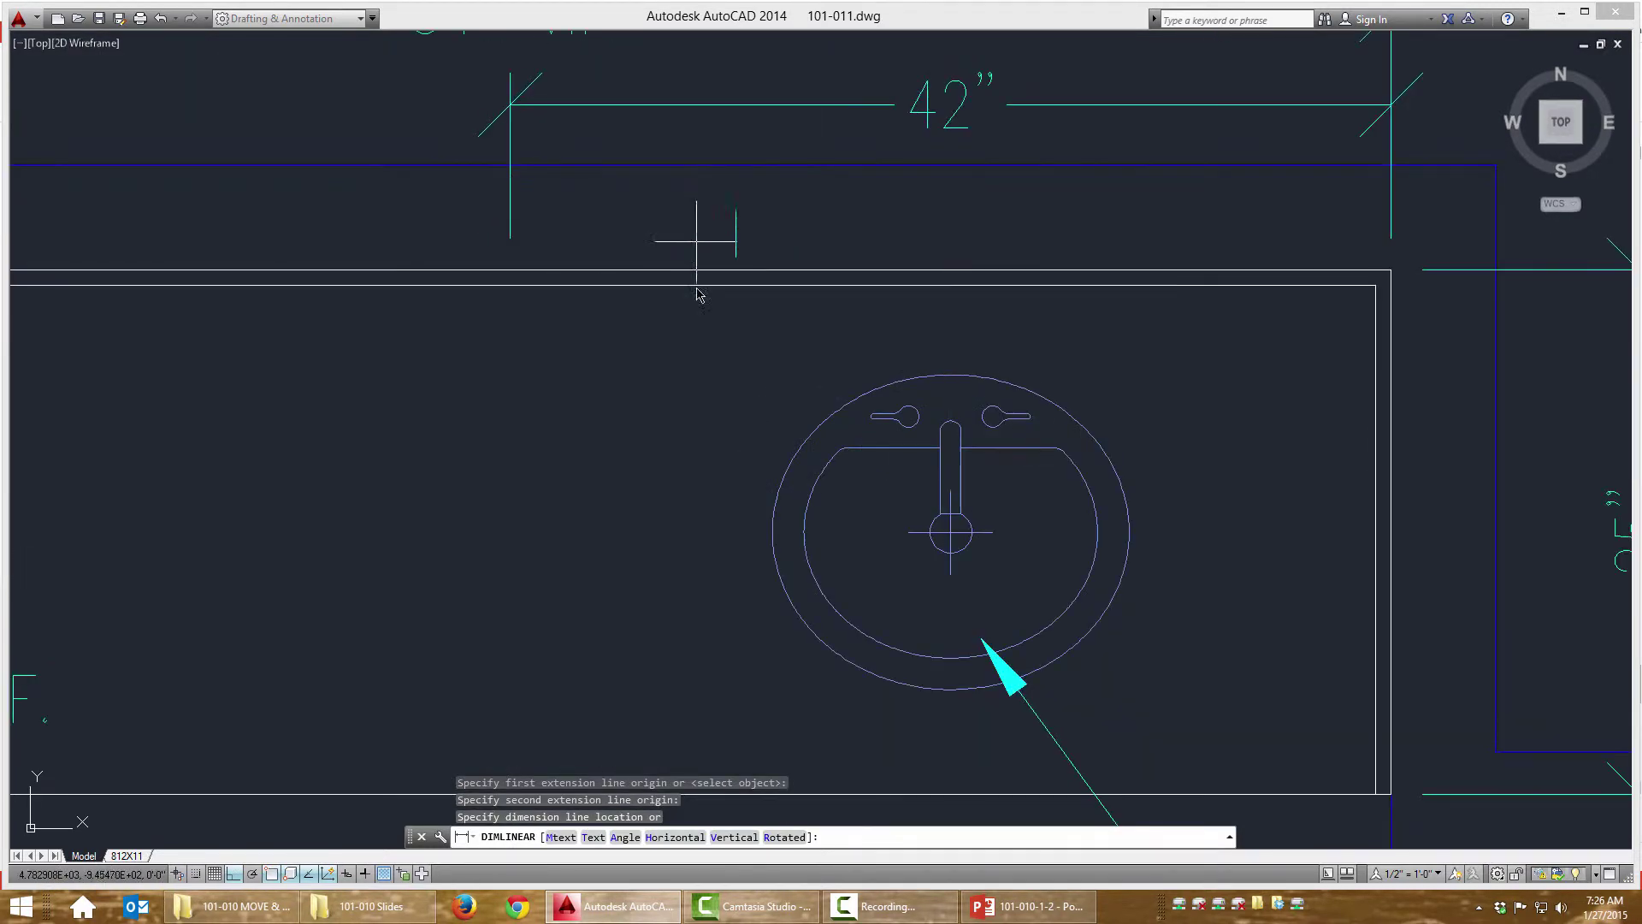
left_click(650, 727)
Step: Erase the 42" and 21" check dimensions
scroll(647, 575, "down", 1)
scroll(647, 574, "down", 2)
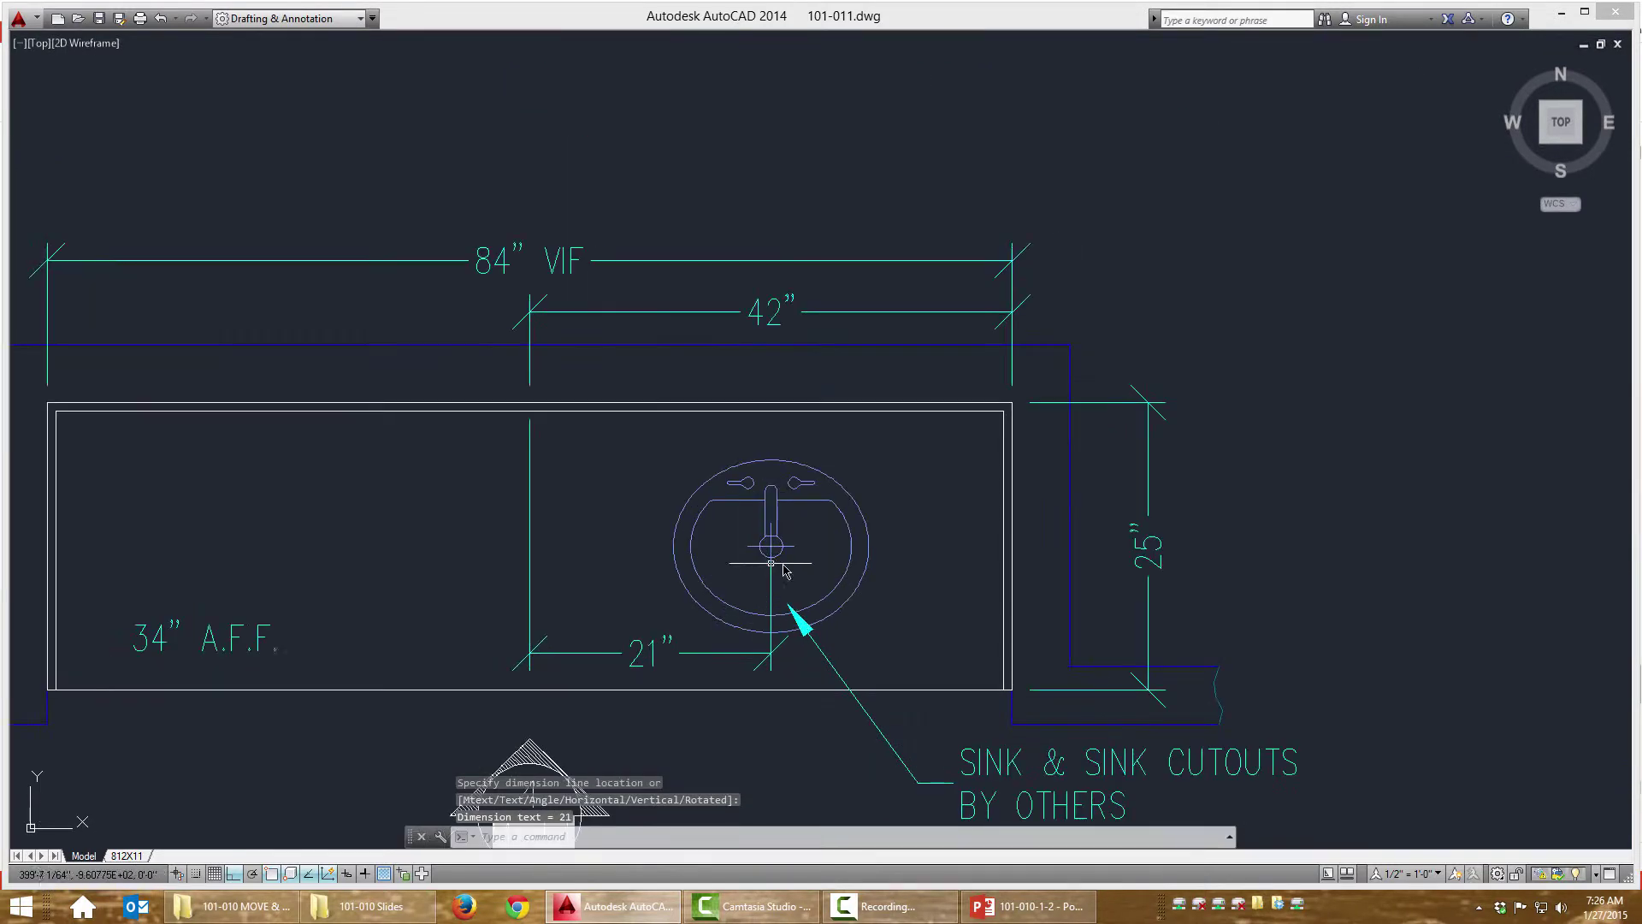
middle_click_drag(879, 528, 851, 480)
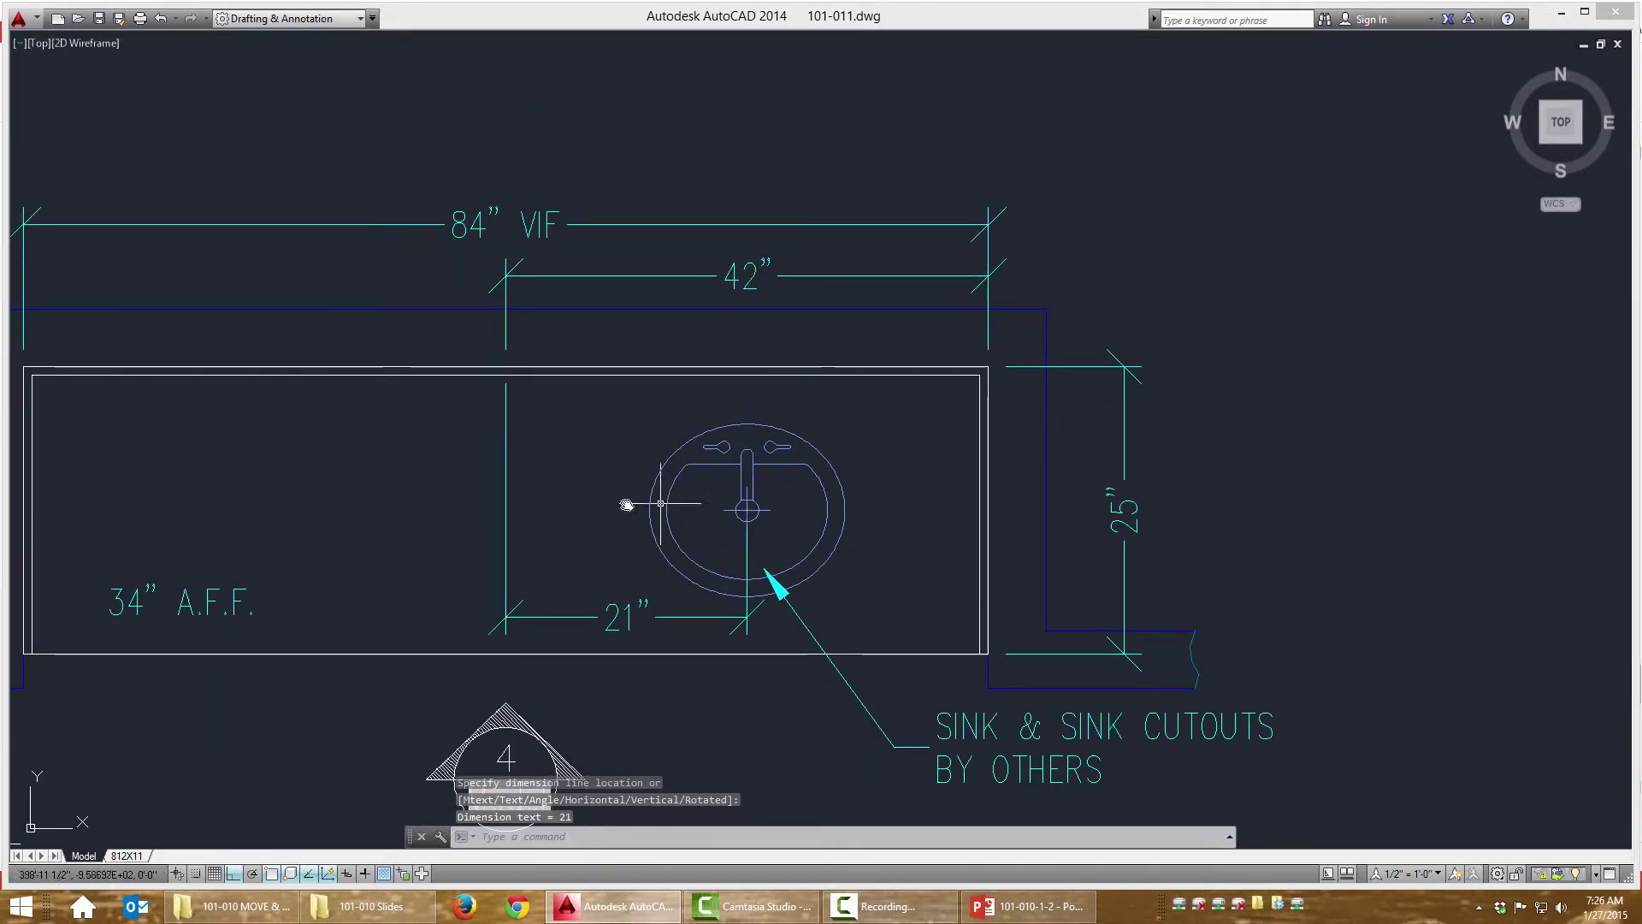
left_click(496, 504)
left_click(542, 319)
key("Delete")
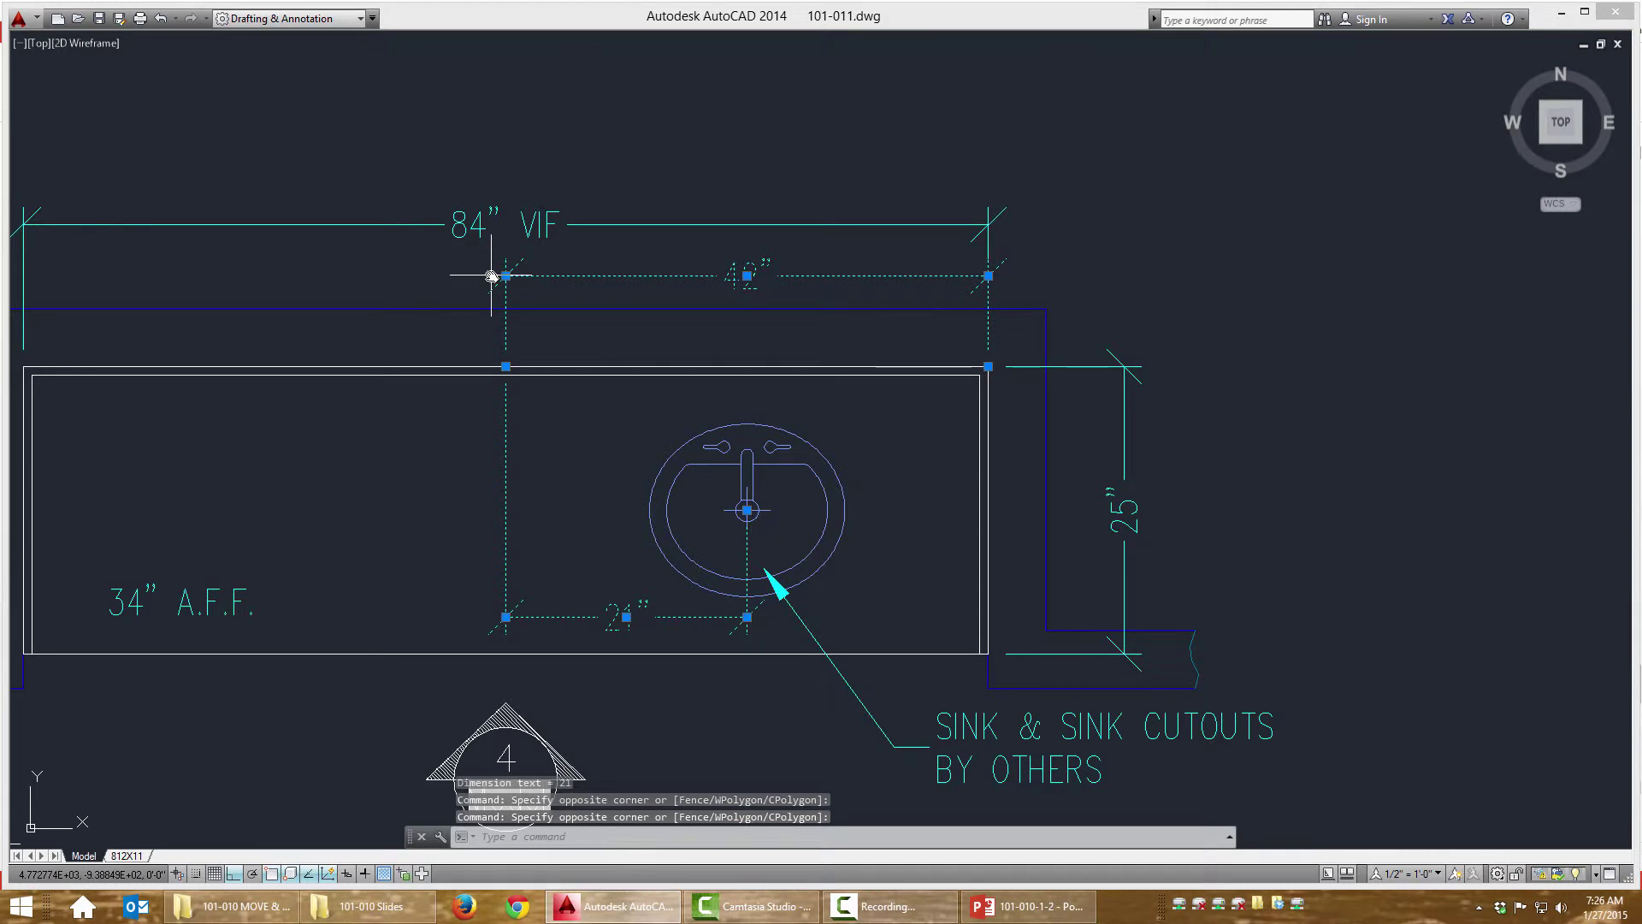
scroll(720, 183, "down", 3)
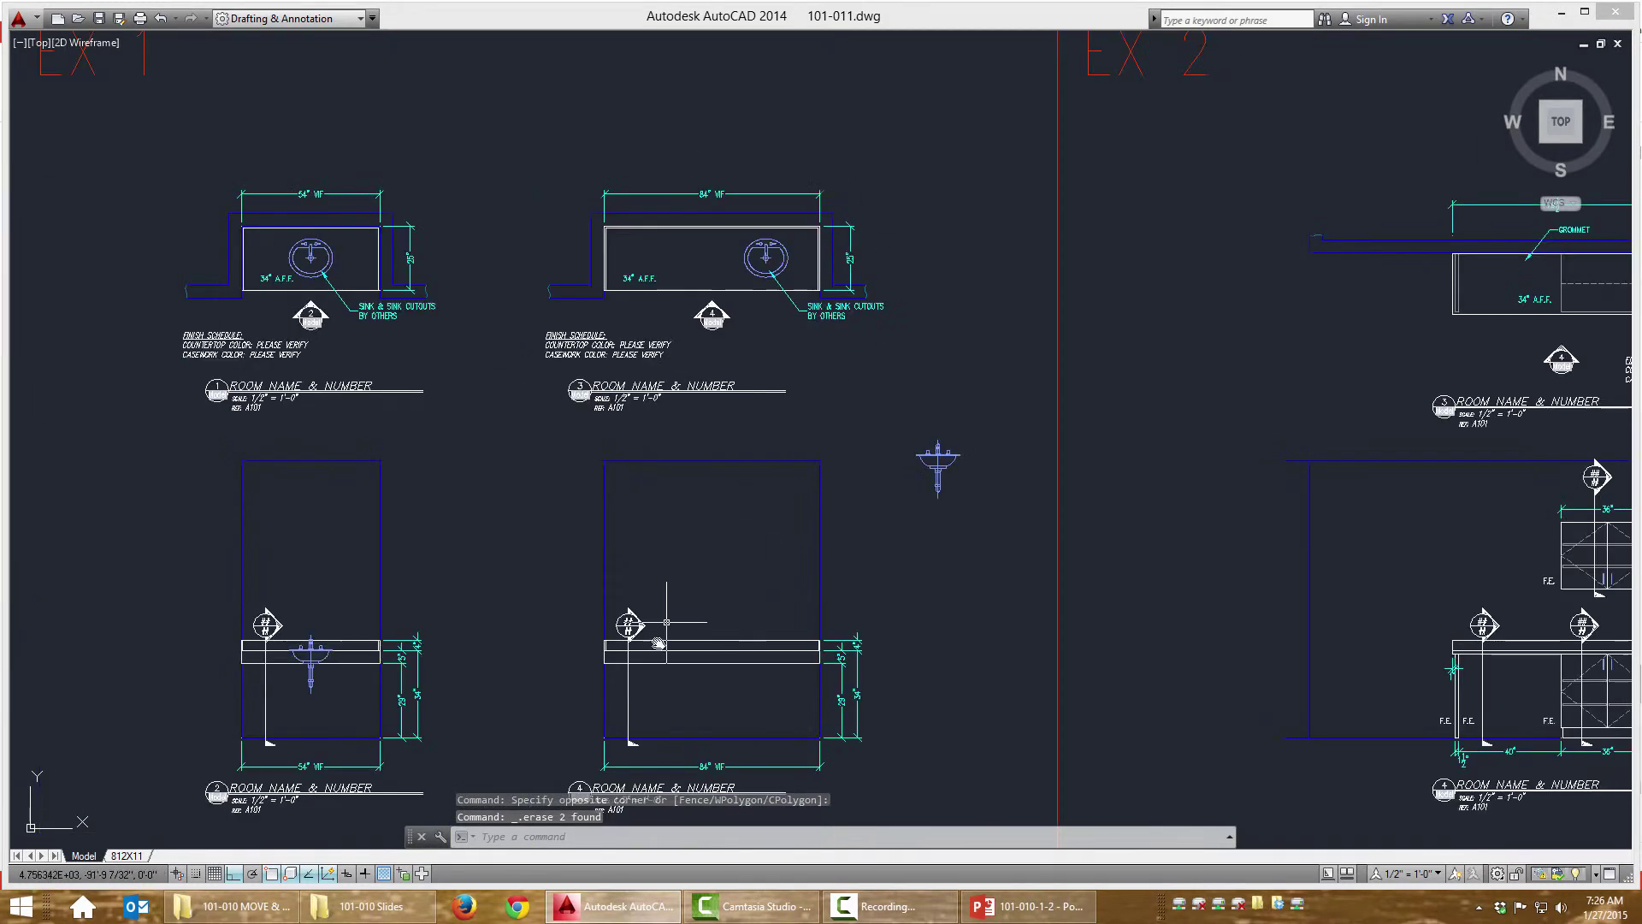
scroll(836, 552, "up", 1)
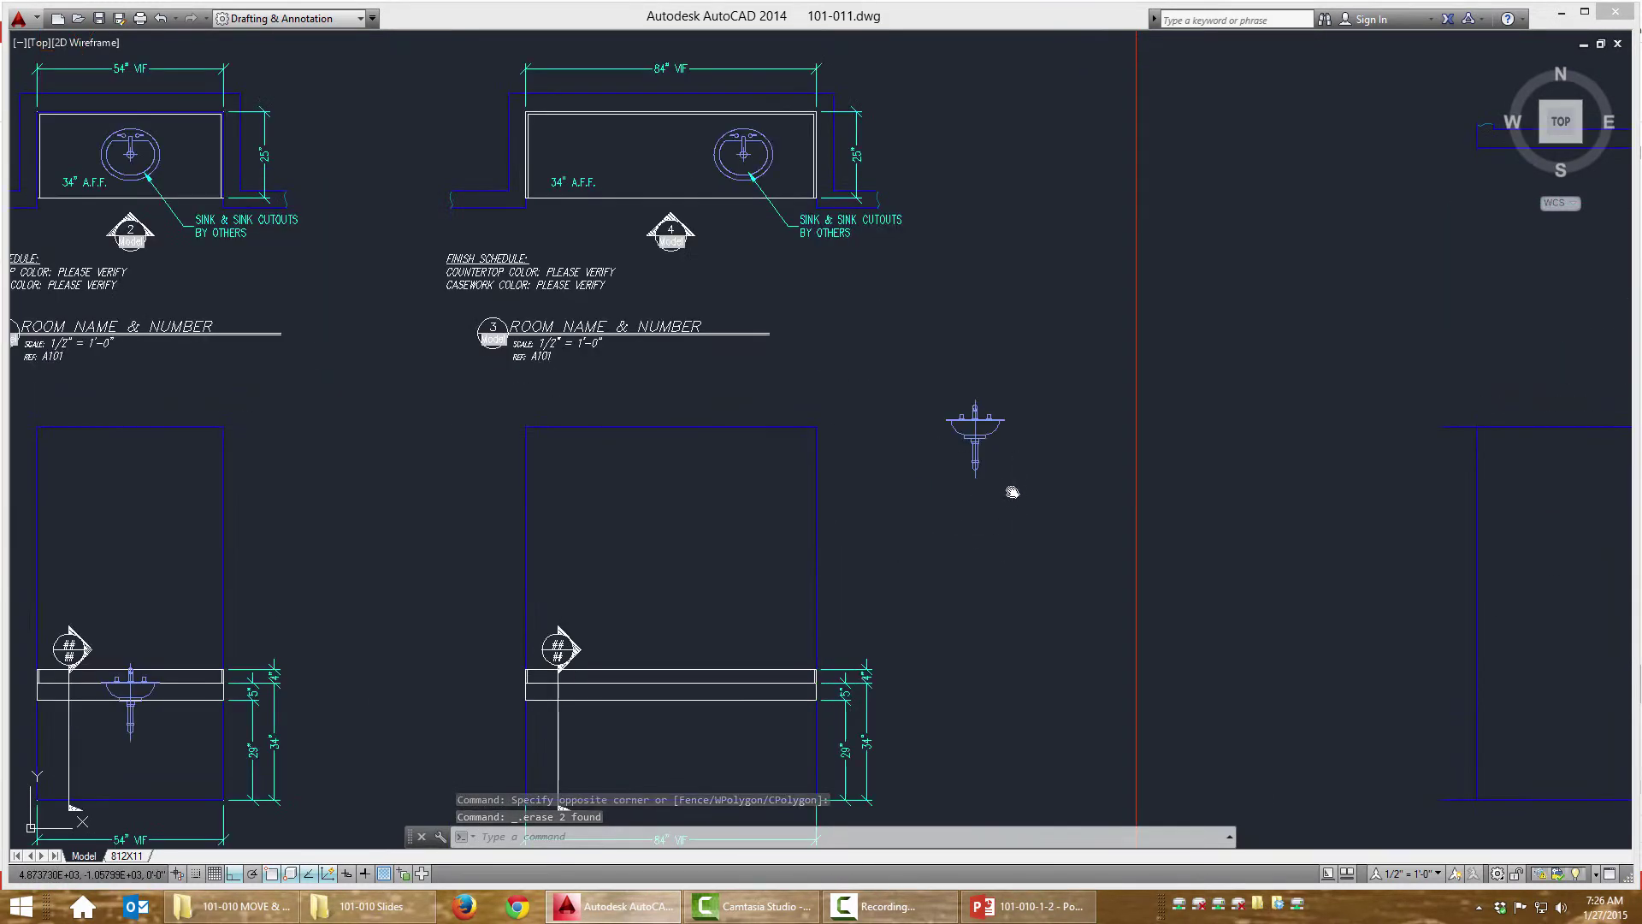
left_click(1011, 487)
scroll(983, 411, "up", 7)
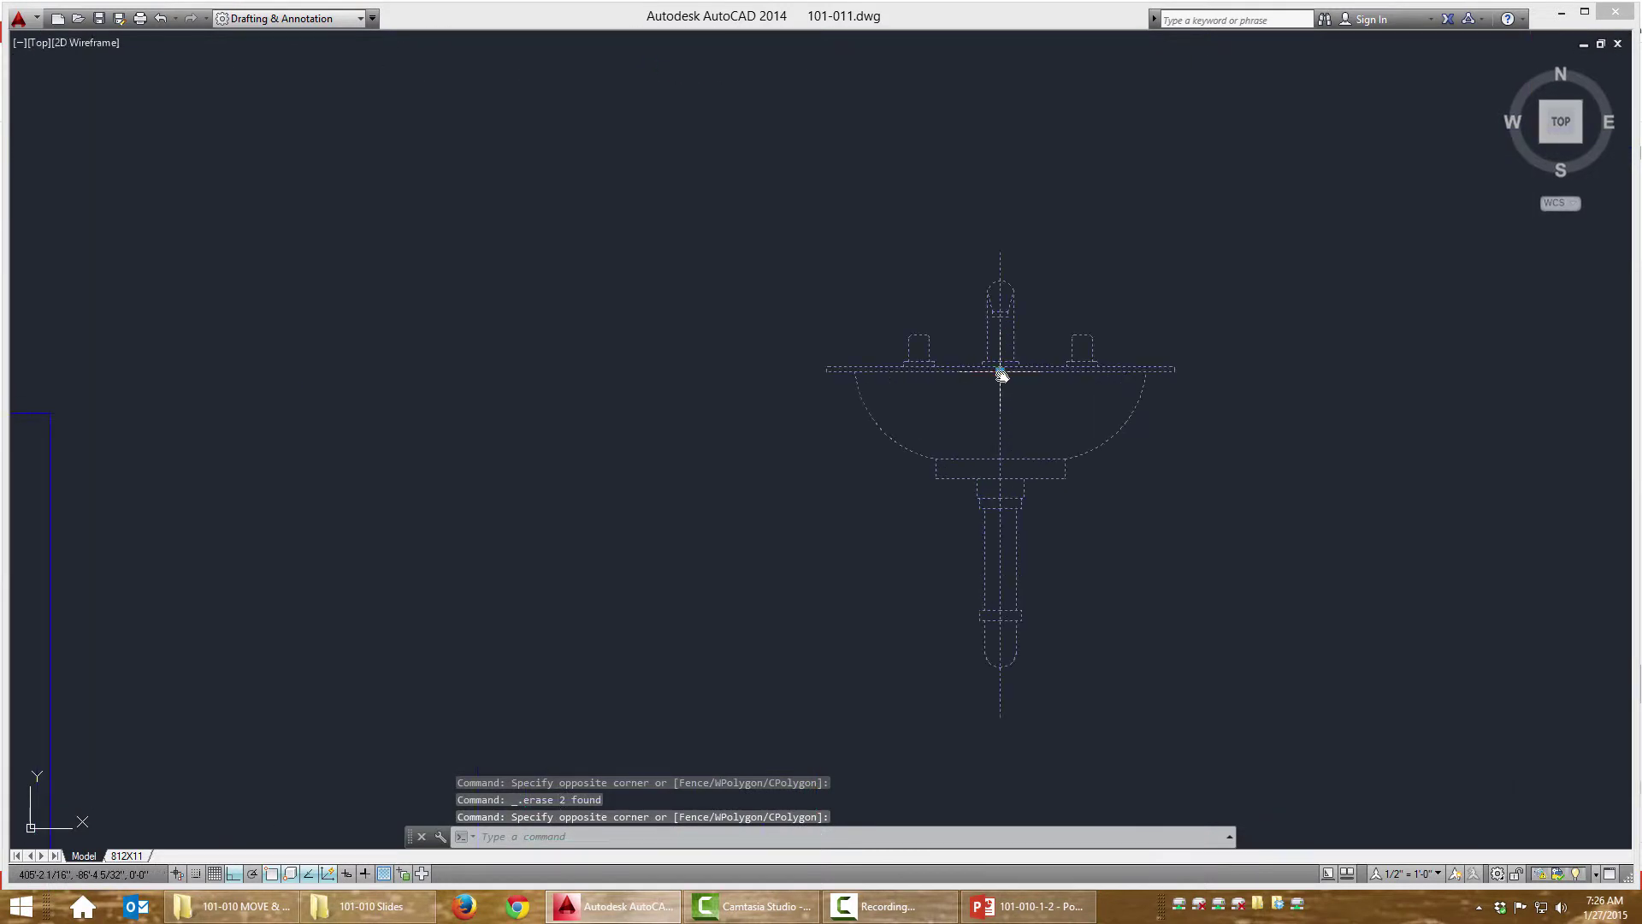
Step: Grip-move the sink elevation right of centre on the 84" countertop elevation using Mid Between 2 Points
left_click(1001, 373)
scroll(1095, 274, "down", 9)
scroll(992, 445, "up", 5)
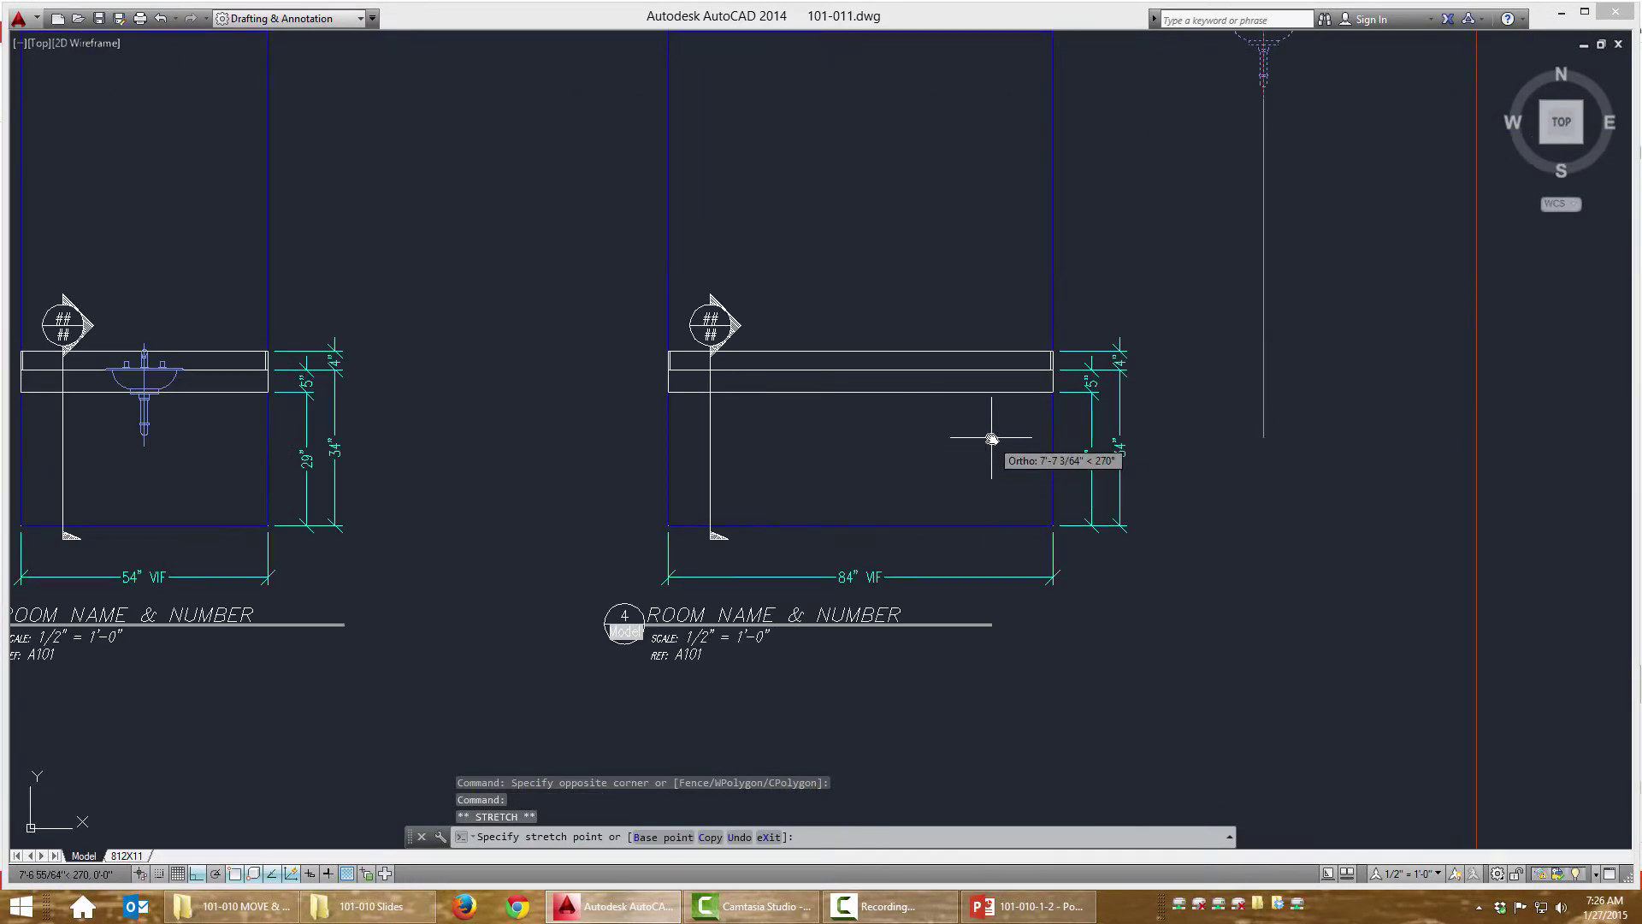
scroll(992, 436, "up", 3)
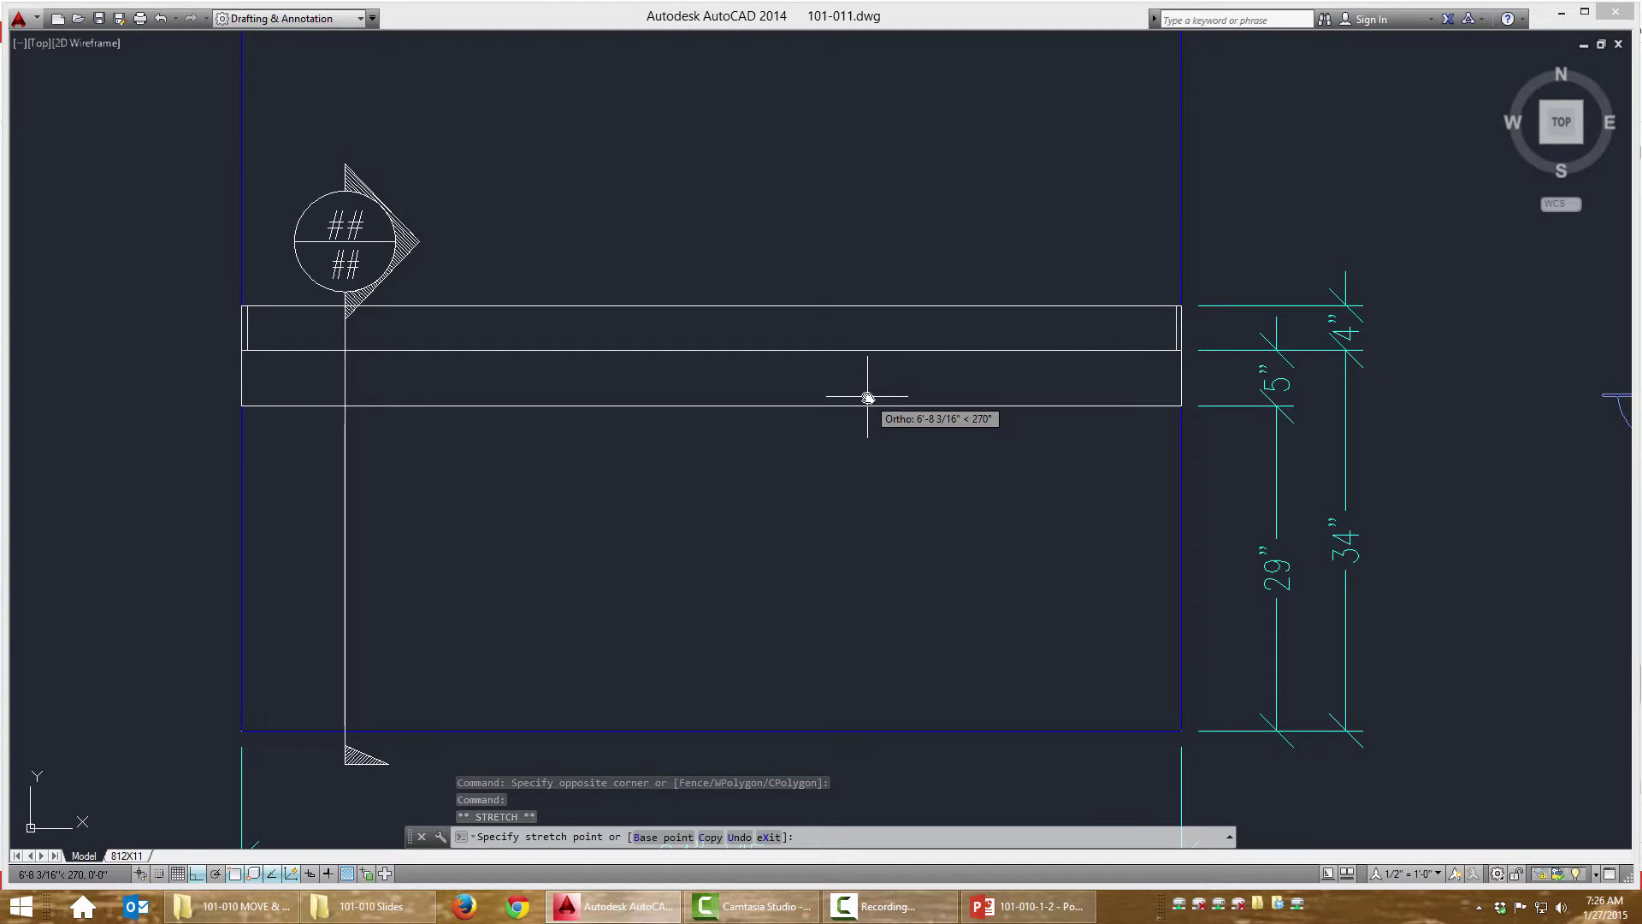
right_click(868, 400, "shift")
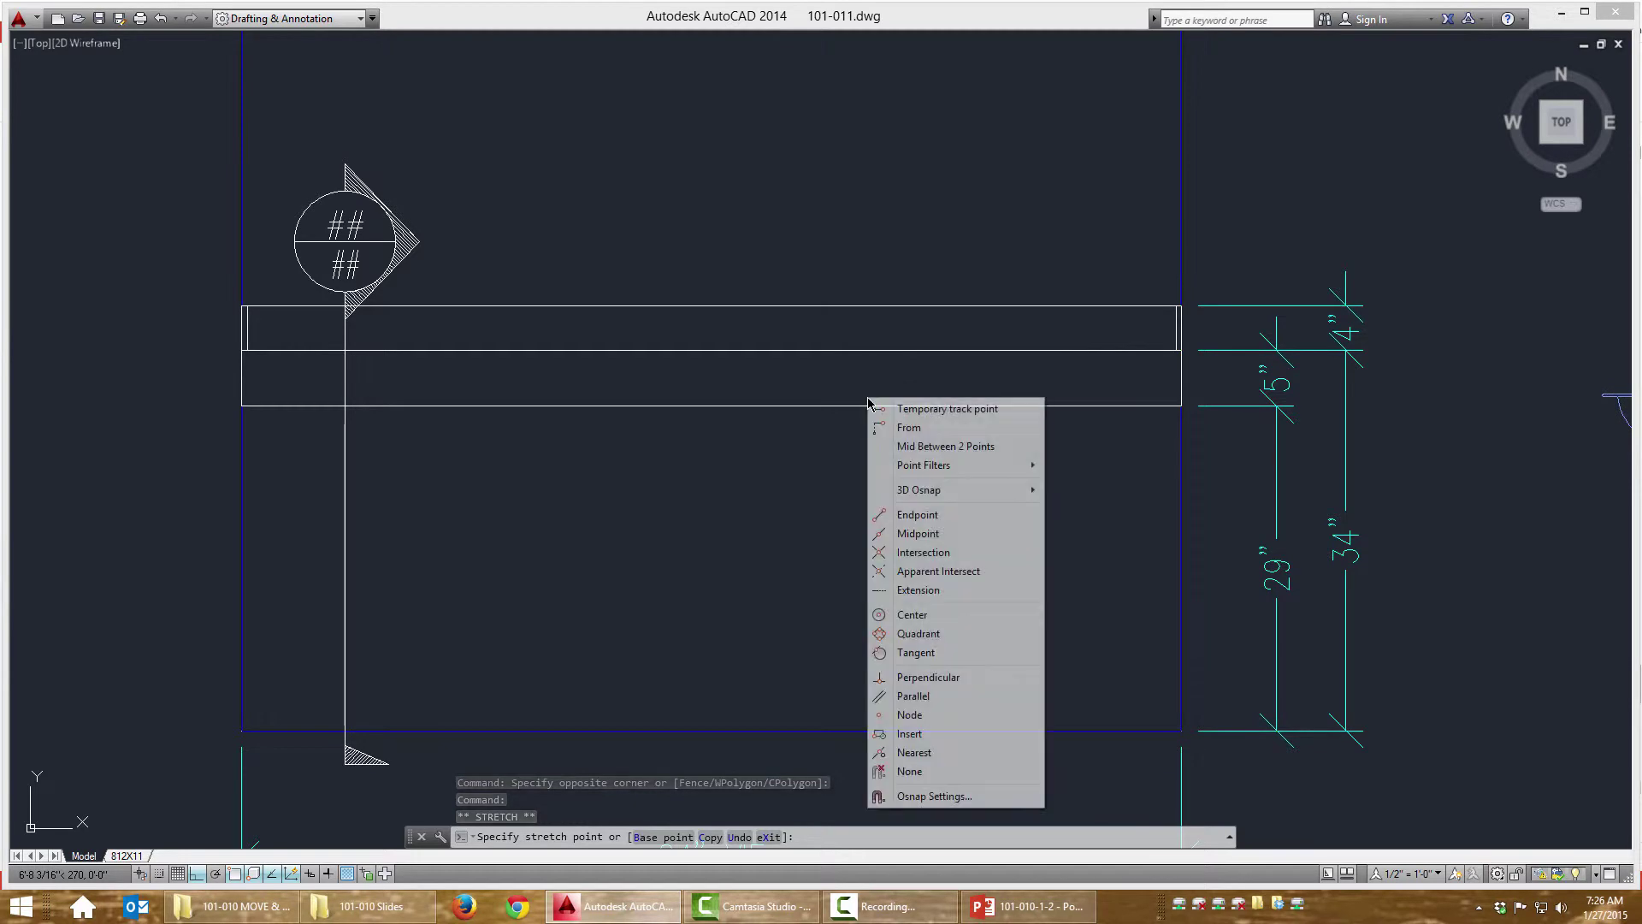
left_click(909, 445)
scroll(908, 446, "down", 3)
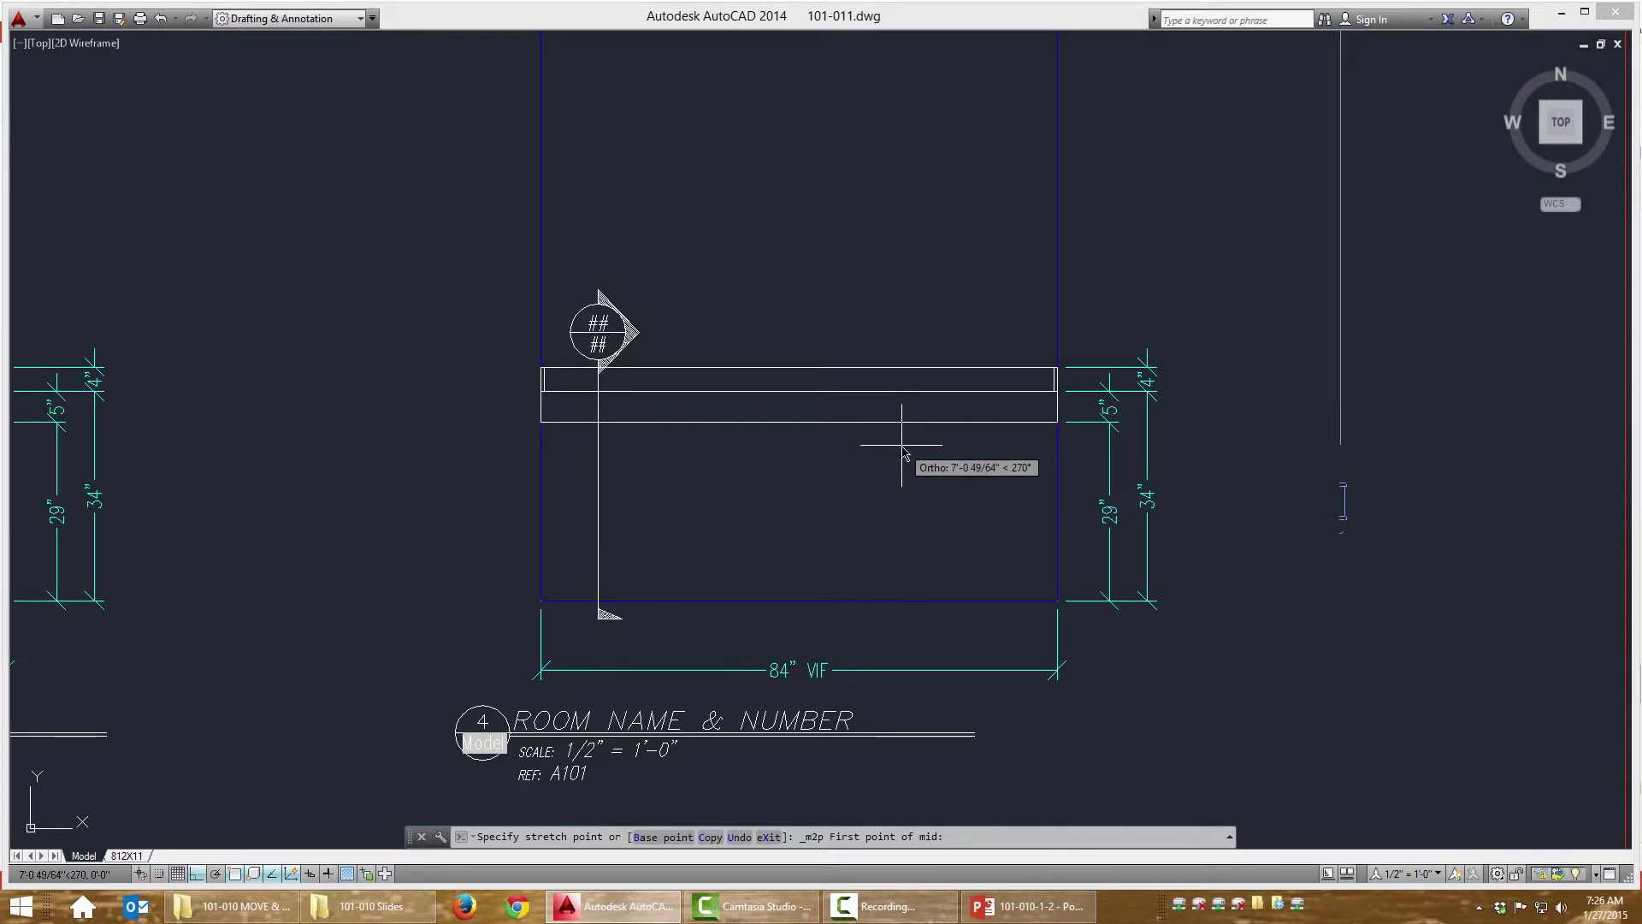
left_click(800, 395)
scroll(1048, 400, "up", 5)
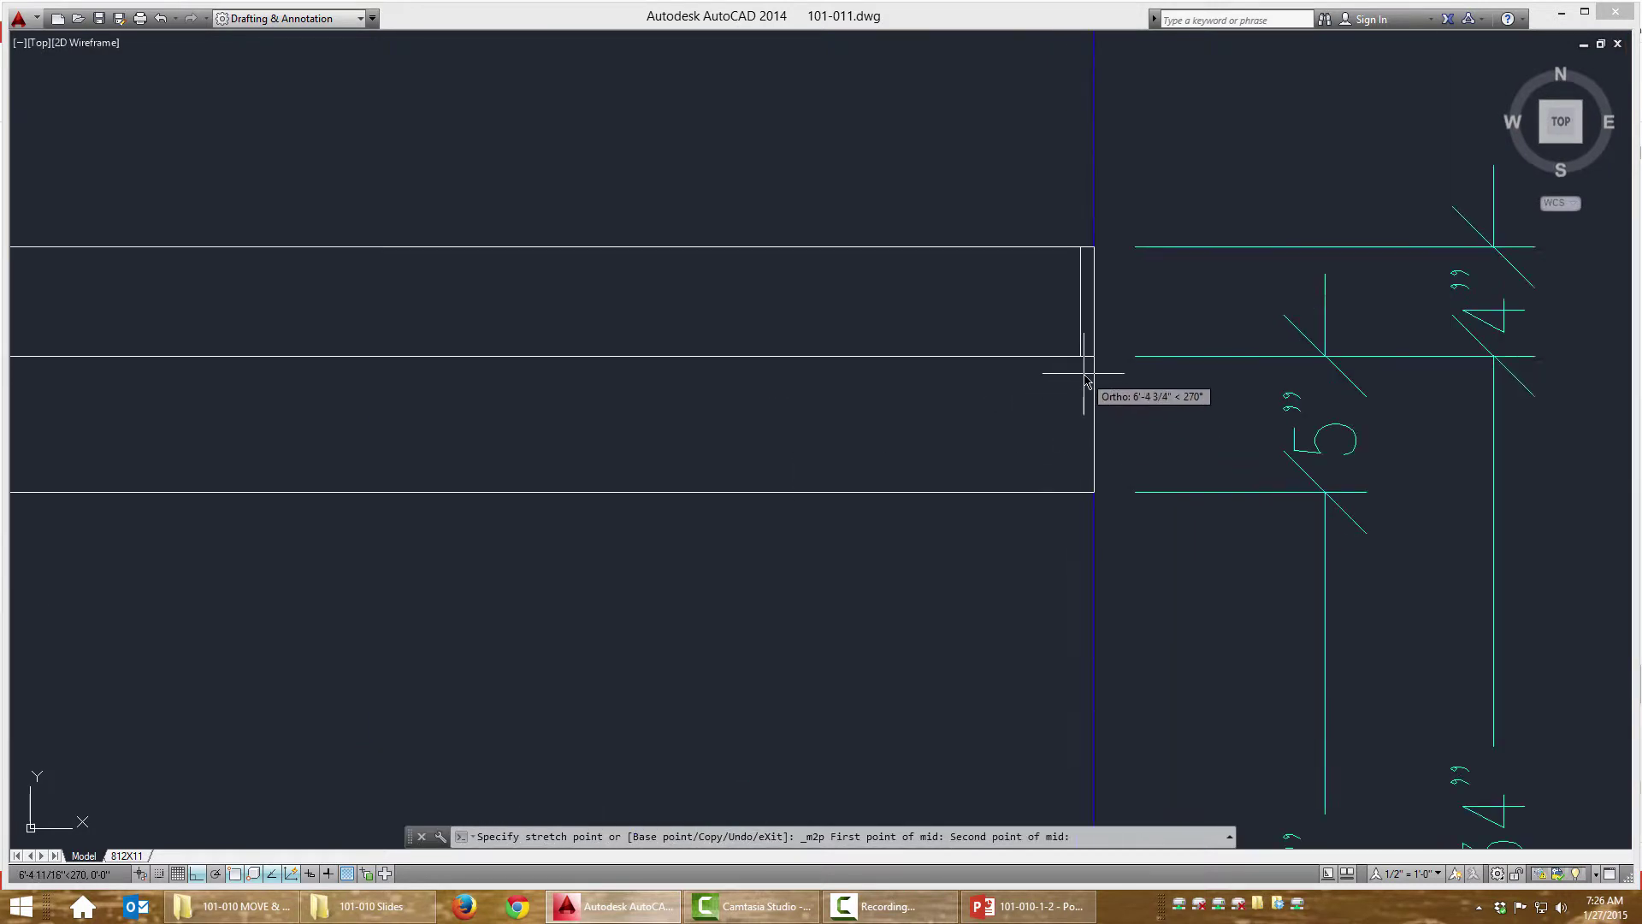
scroll(1084, 376, "down", 5)
key("Escape")
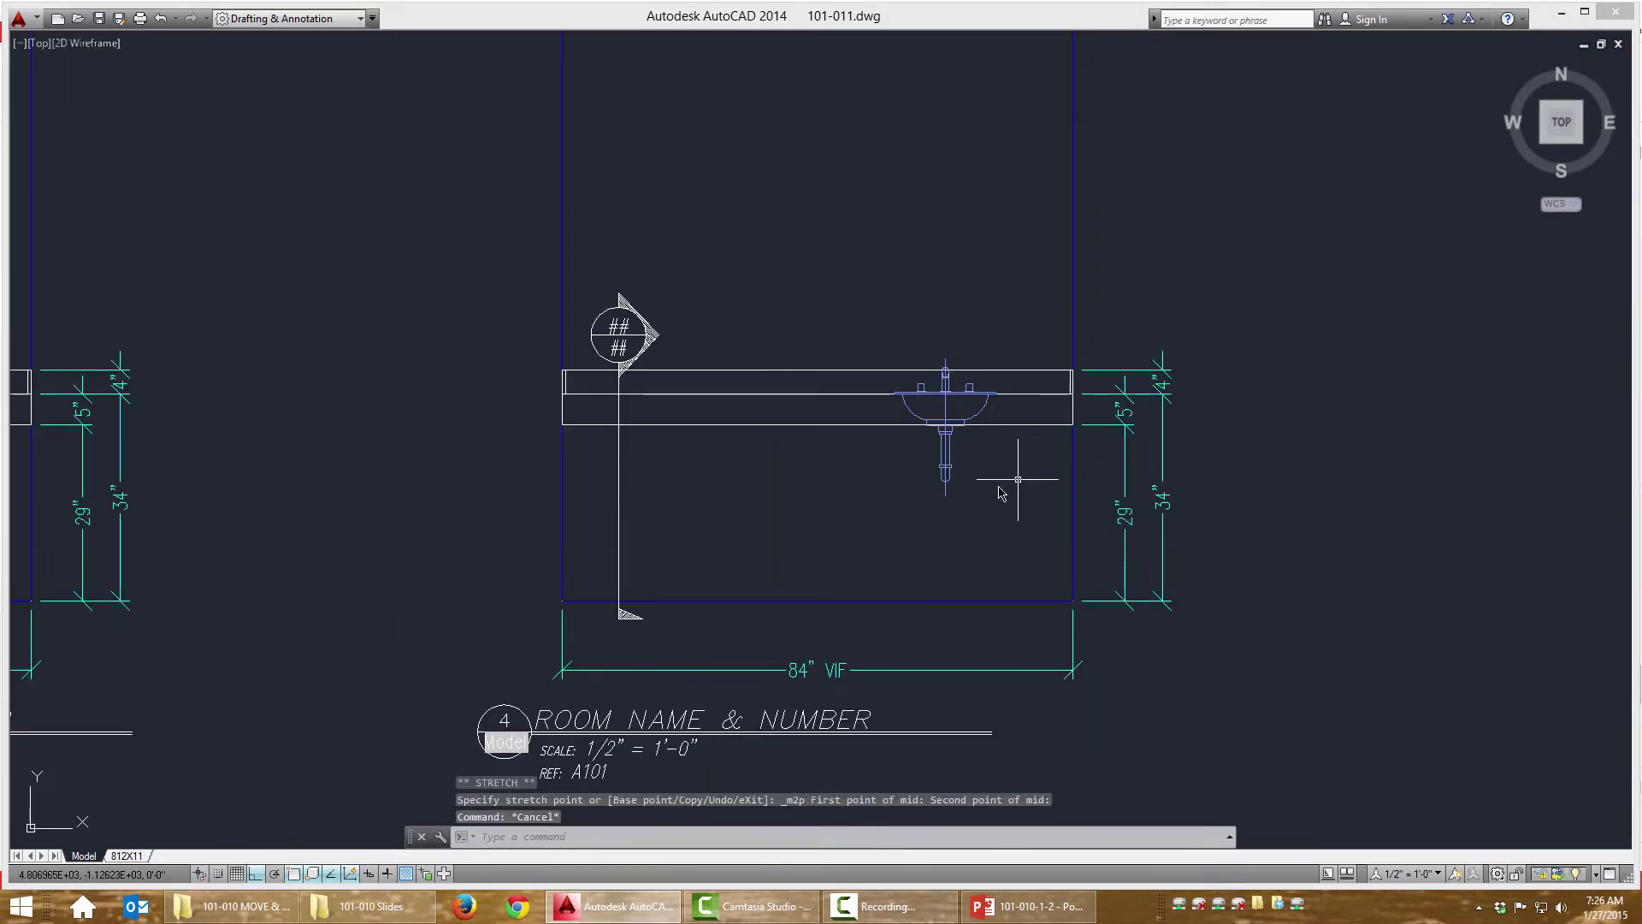
scroll(1001, 494, "down", 6)
Step: Open the 101-010-BLOCKS.dwg drawing with Ctrl+O
middle_click_drag(1048, 392, 971, 422)
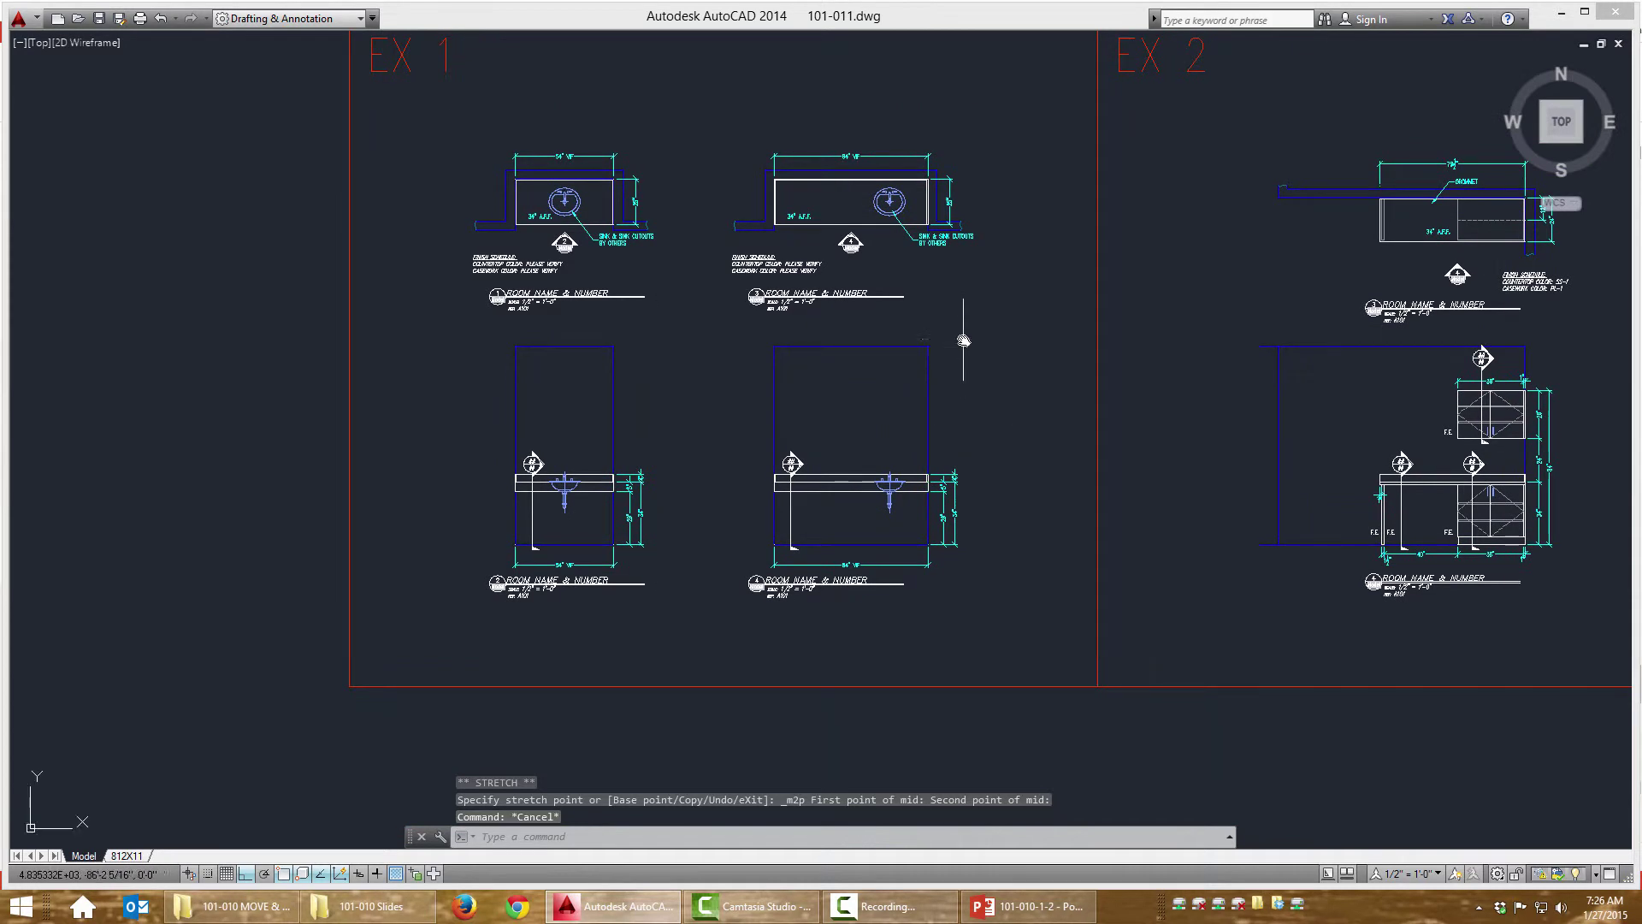
scroll(998, 465, "down", 3)
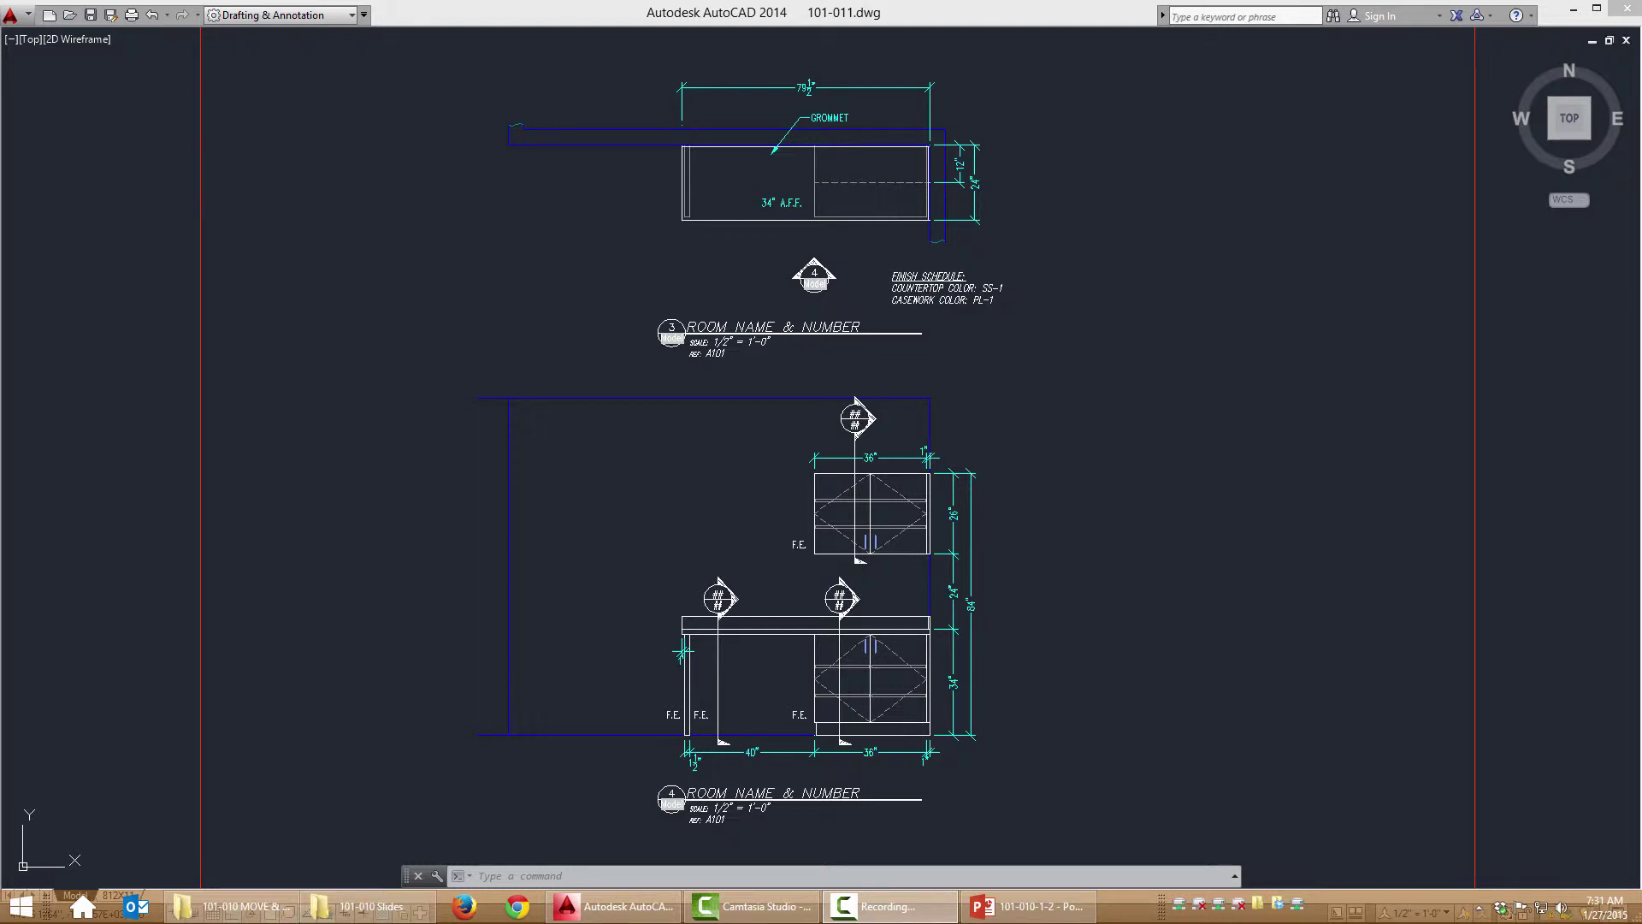
key("ctrl+o")
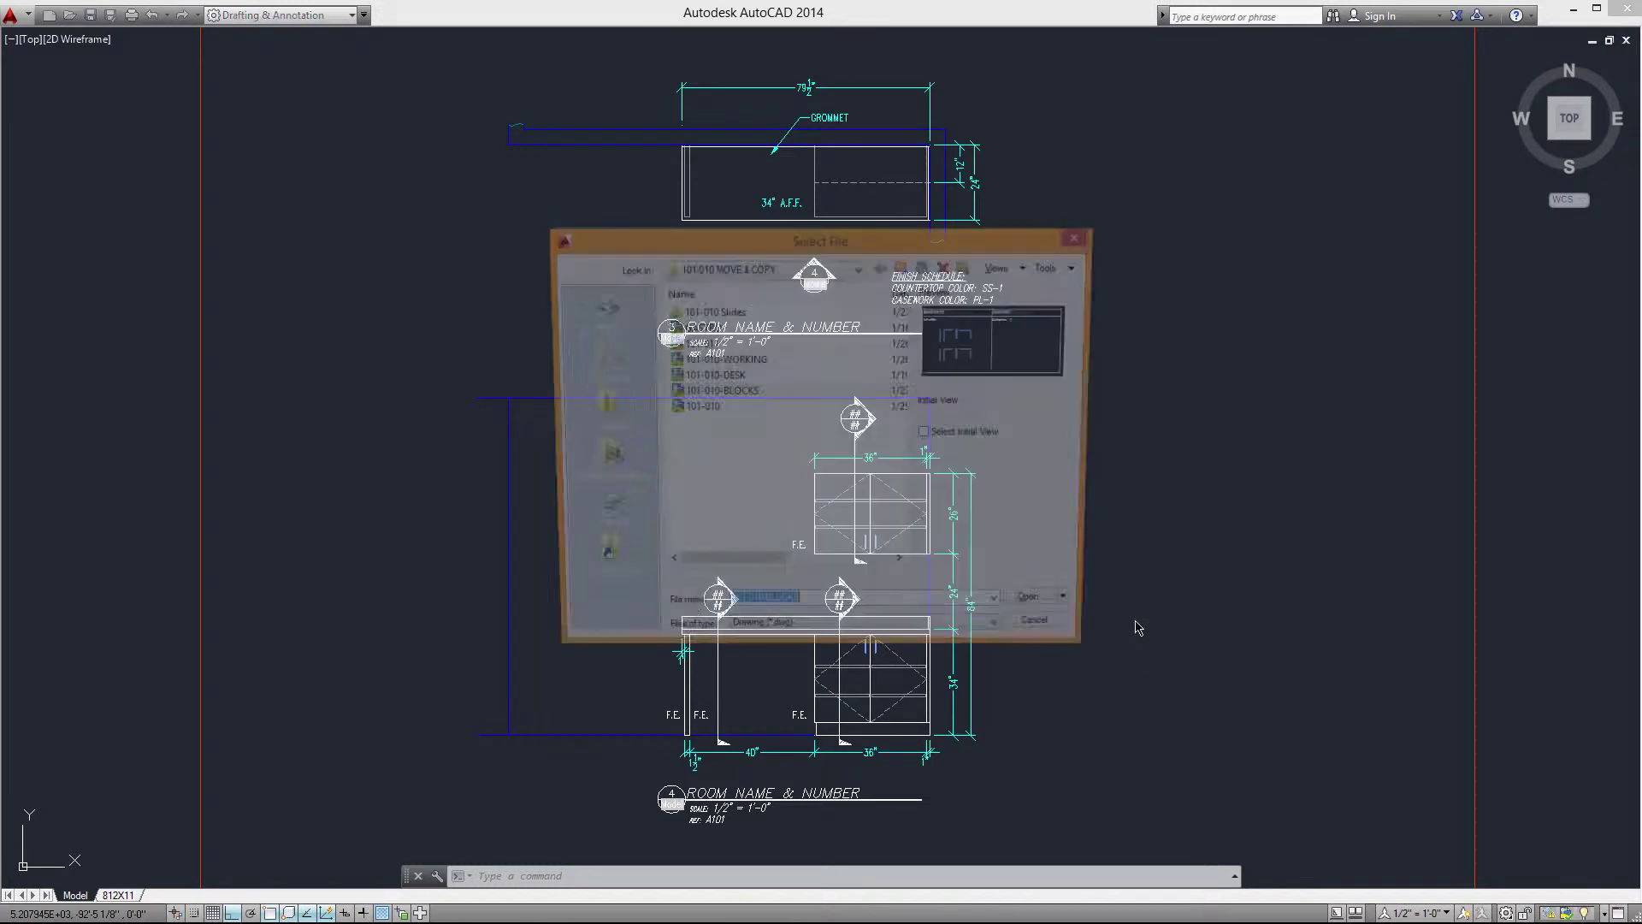
left_click(689, 392)
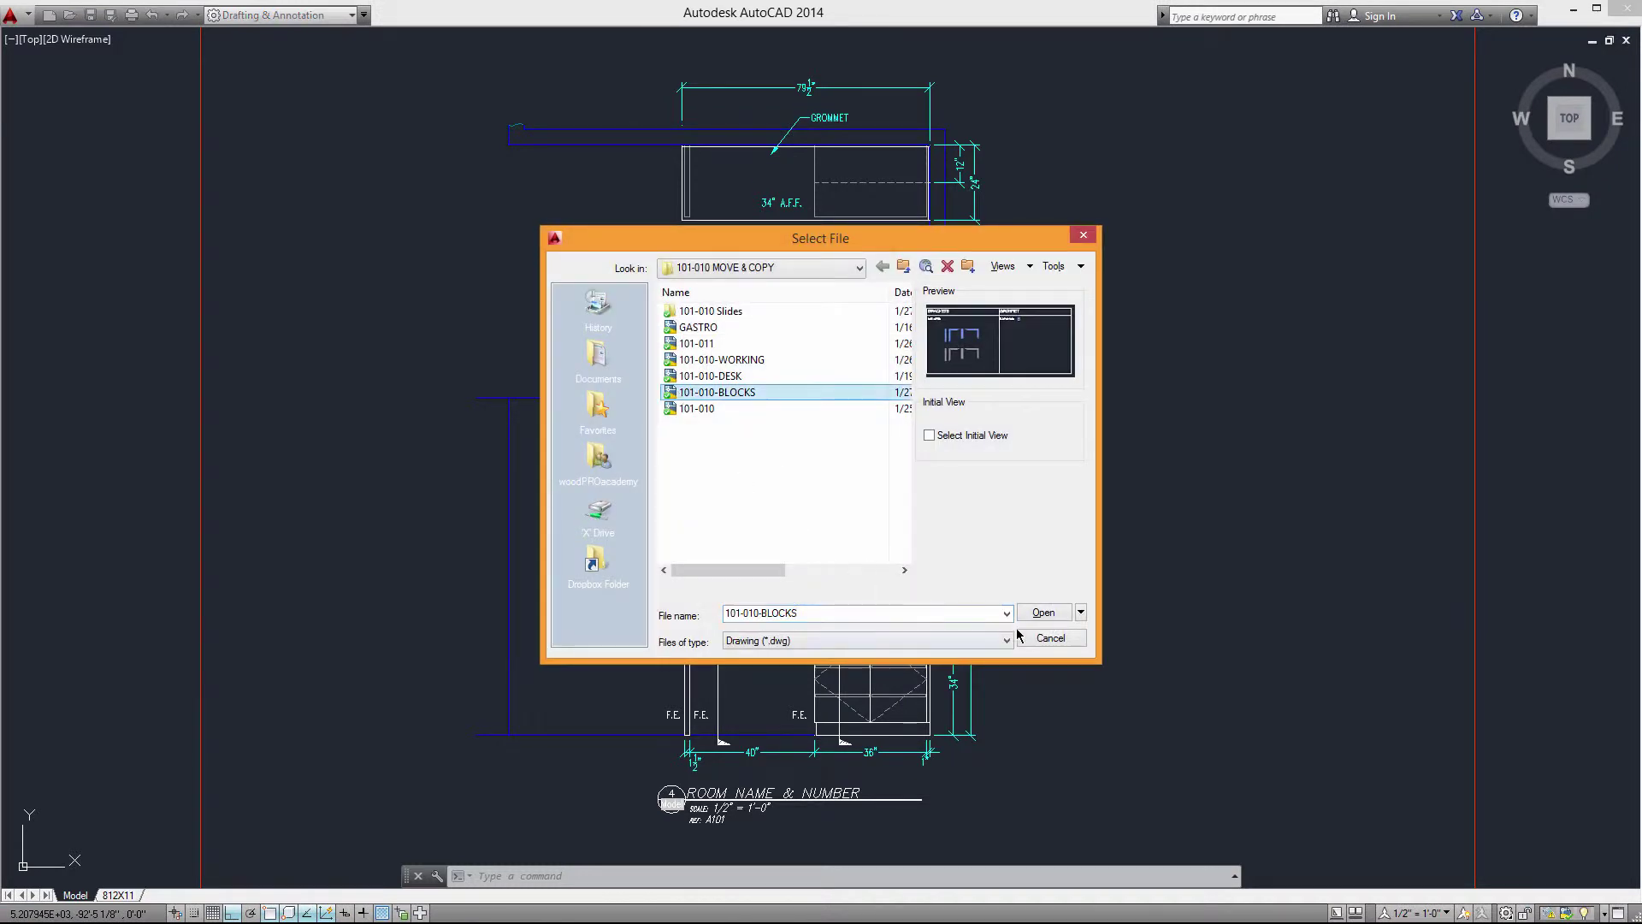
left_click(1043, 614)
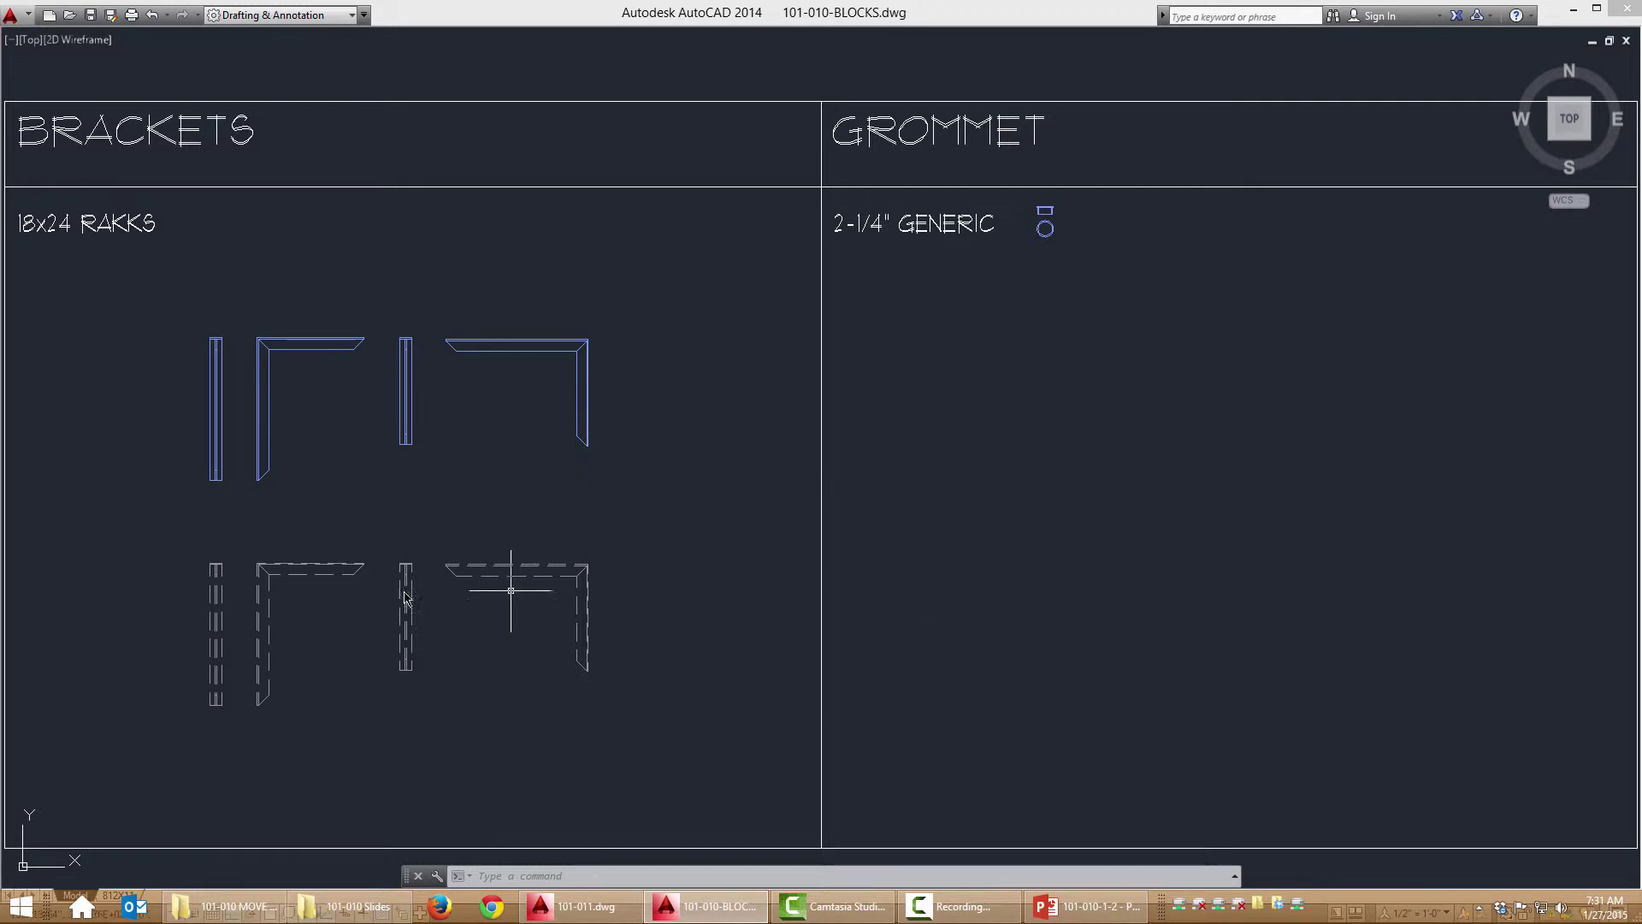
Step: Select the two bracket blocks and the 2-1/4" GENERIC grommet, then copy them with Ctrl+C
left_click(221, 510)
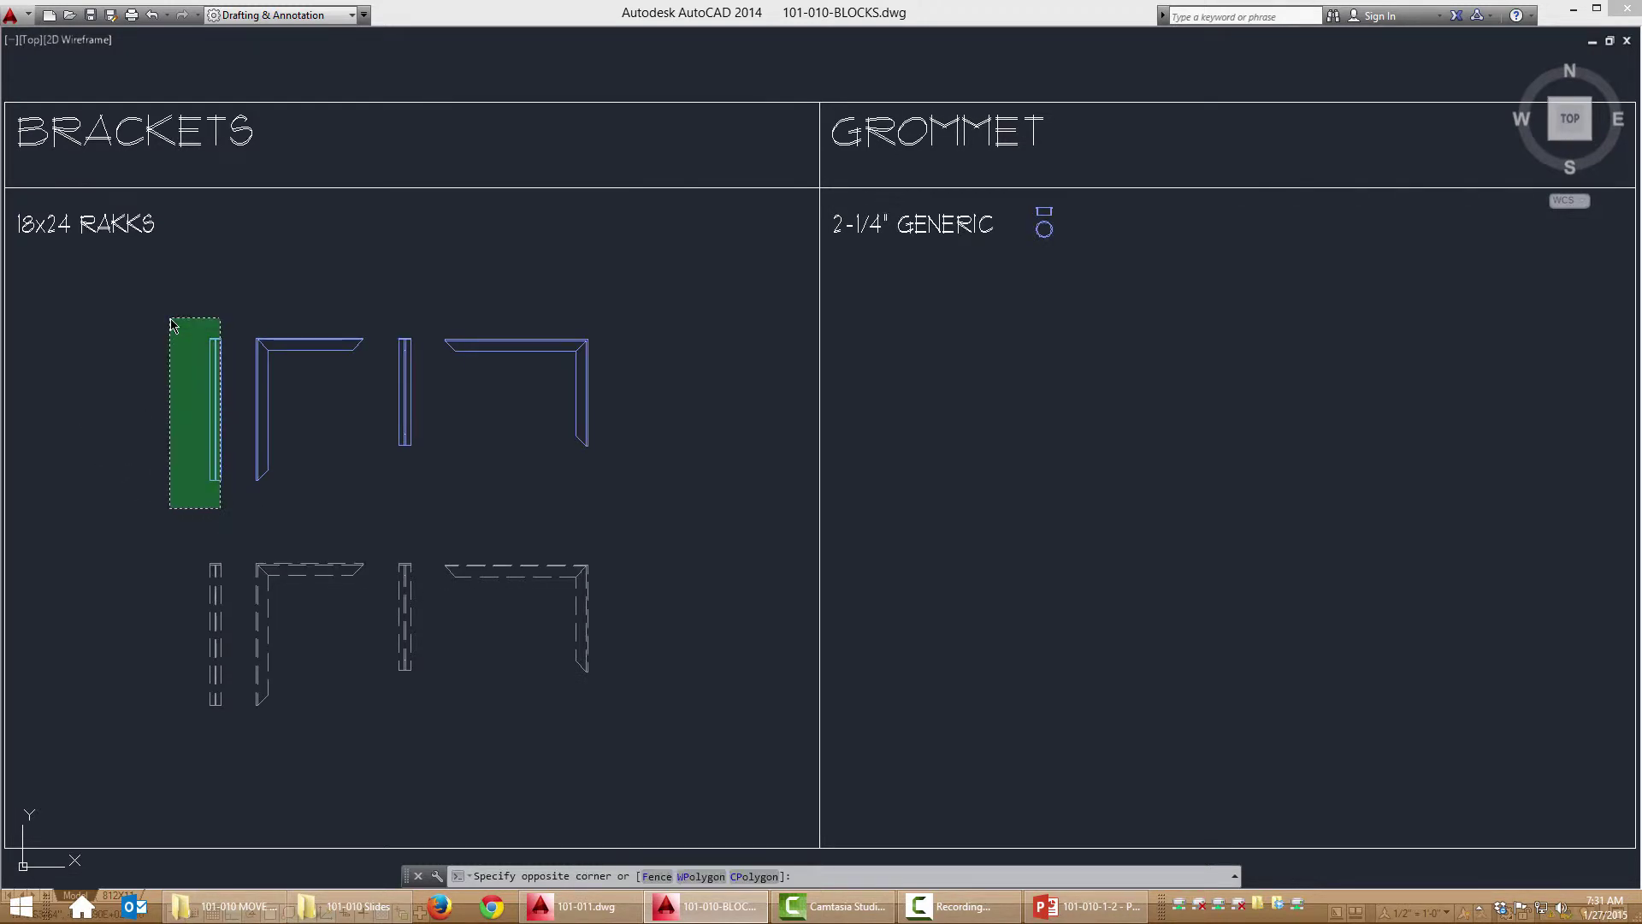
left_click(199, 489)
left_click(220, 495)
left_click(172, 341)
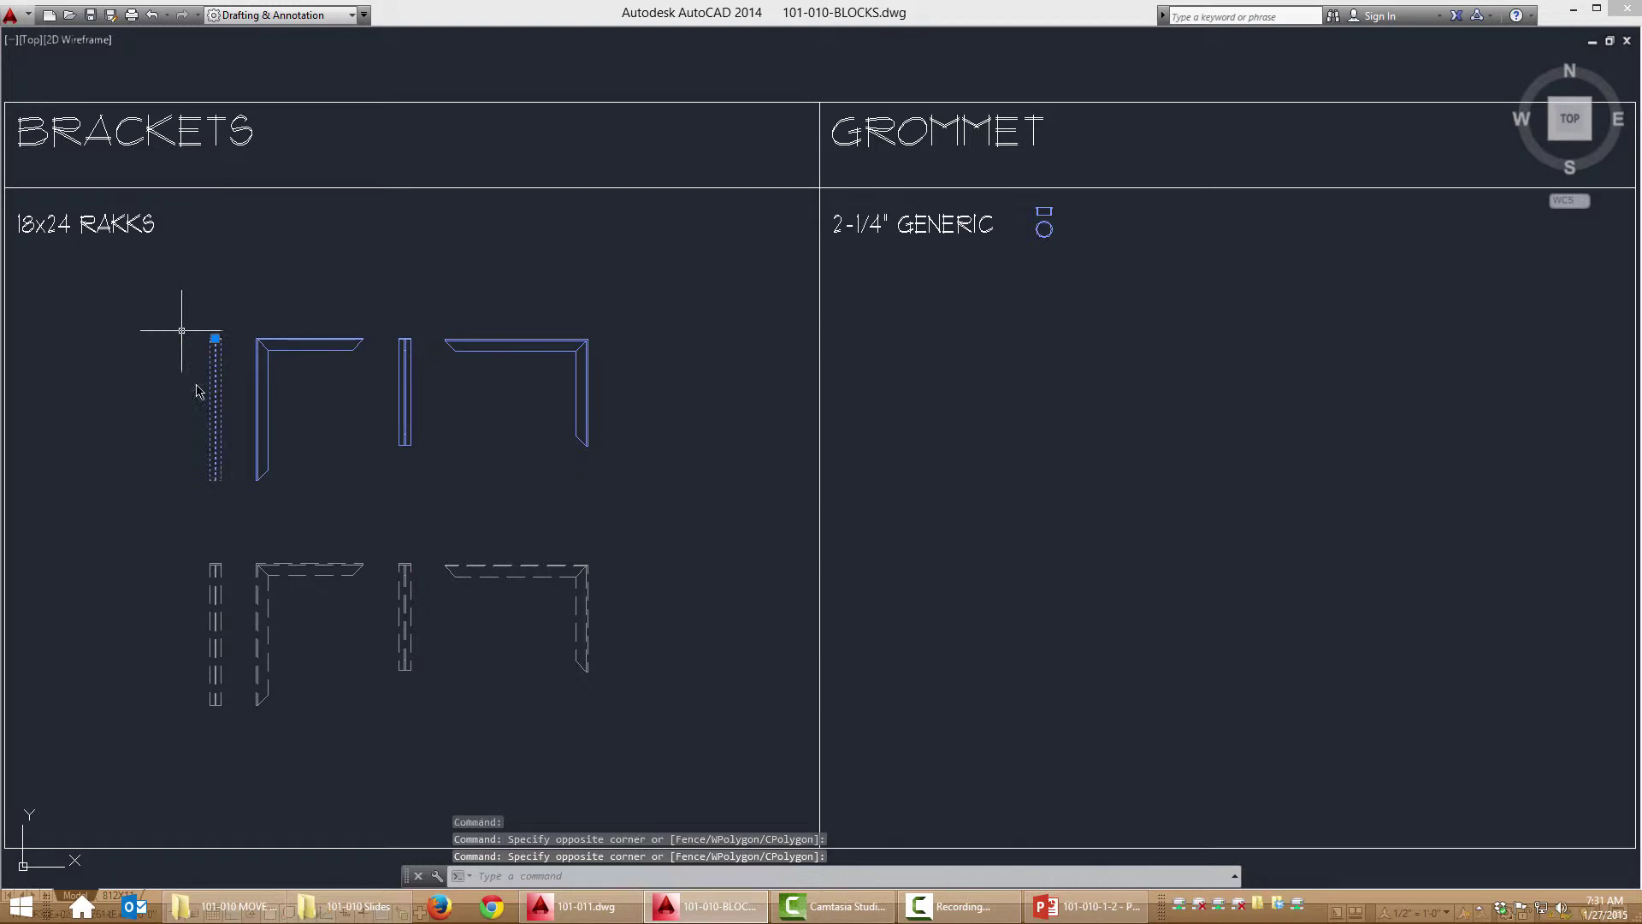
left_click(426, 703)
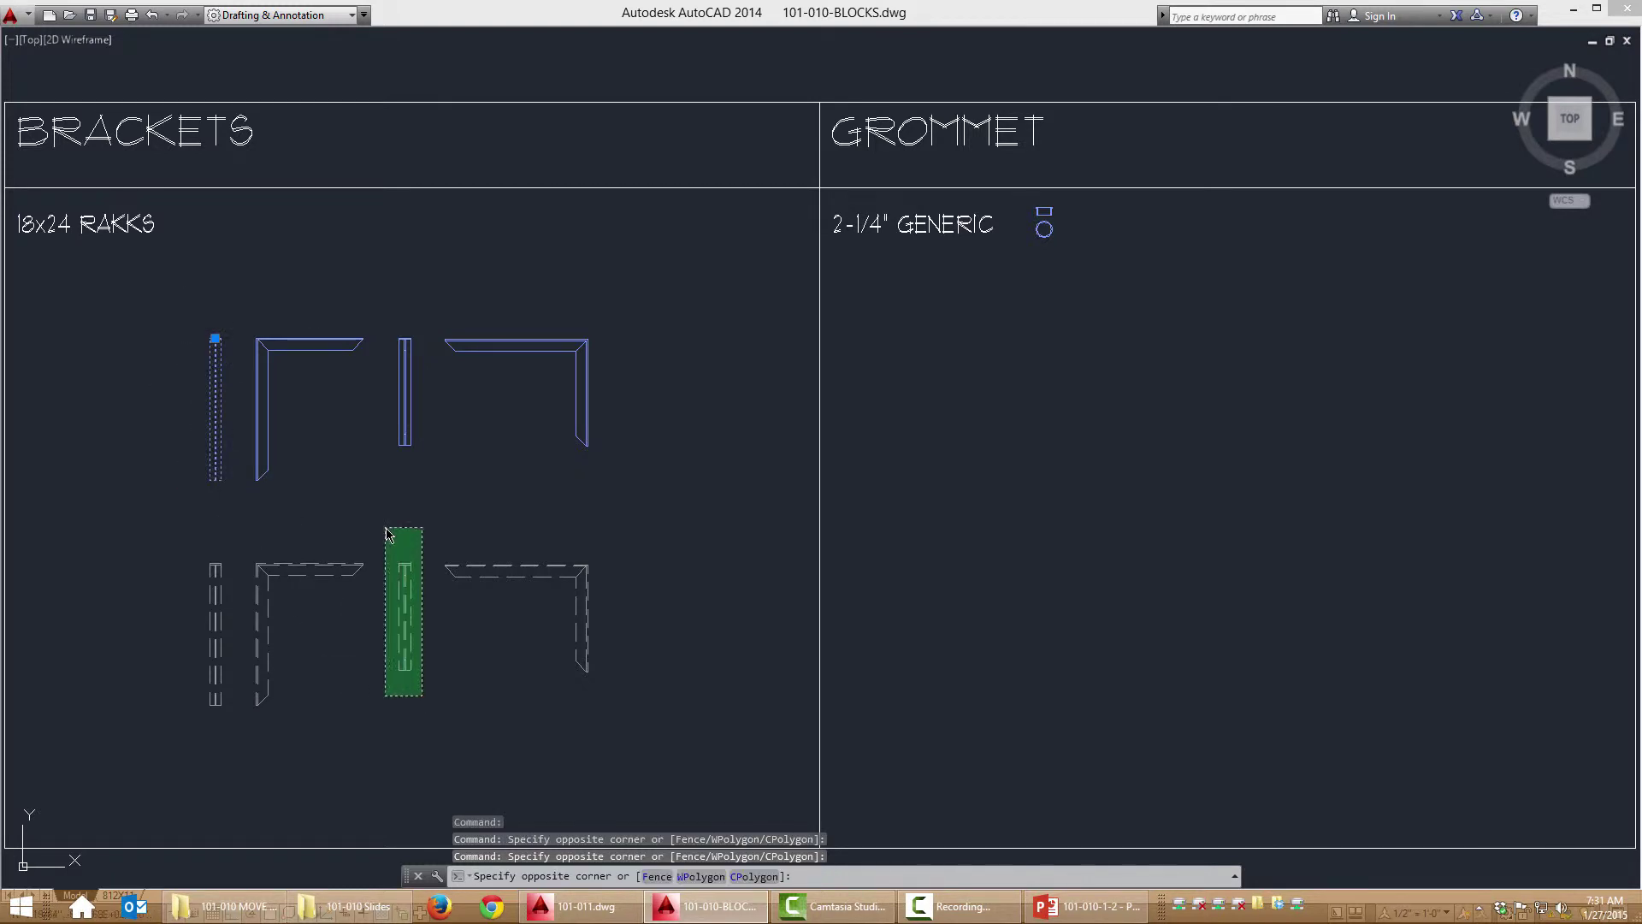
left_click(351, 492)
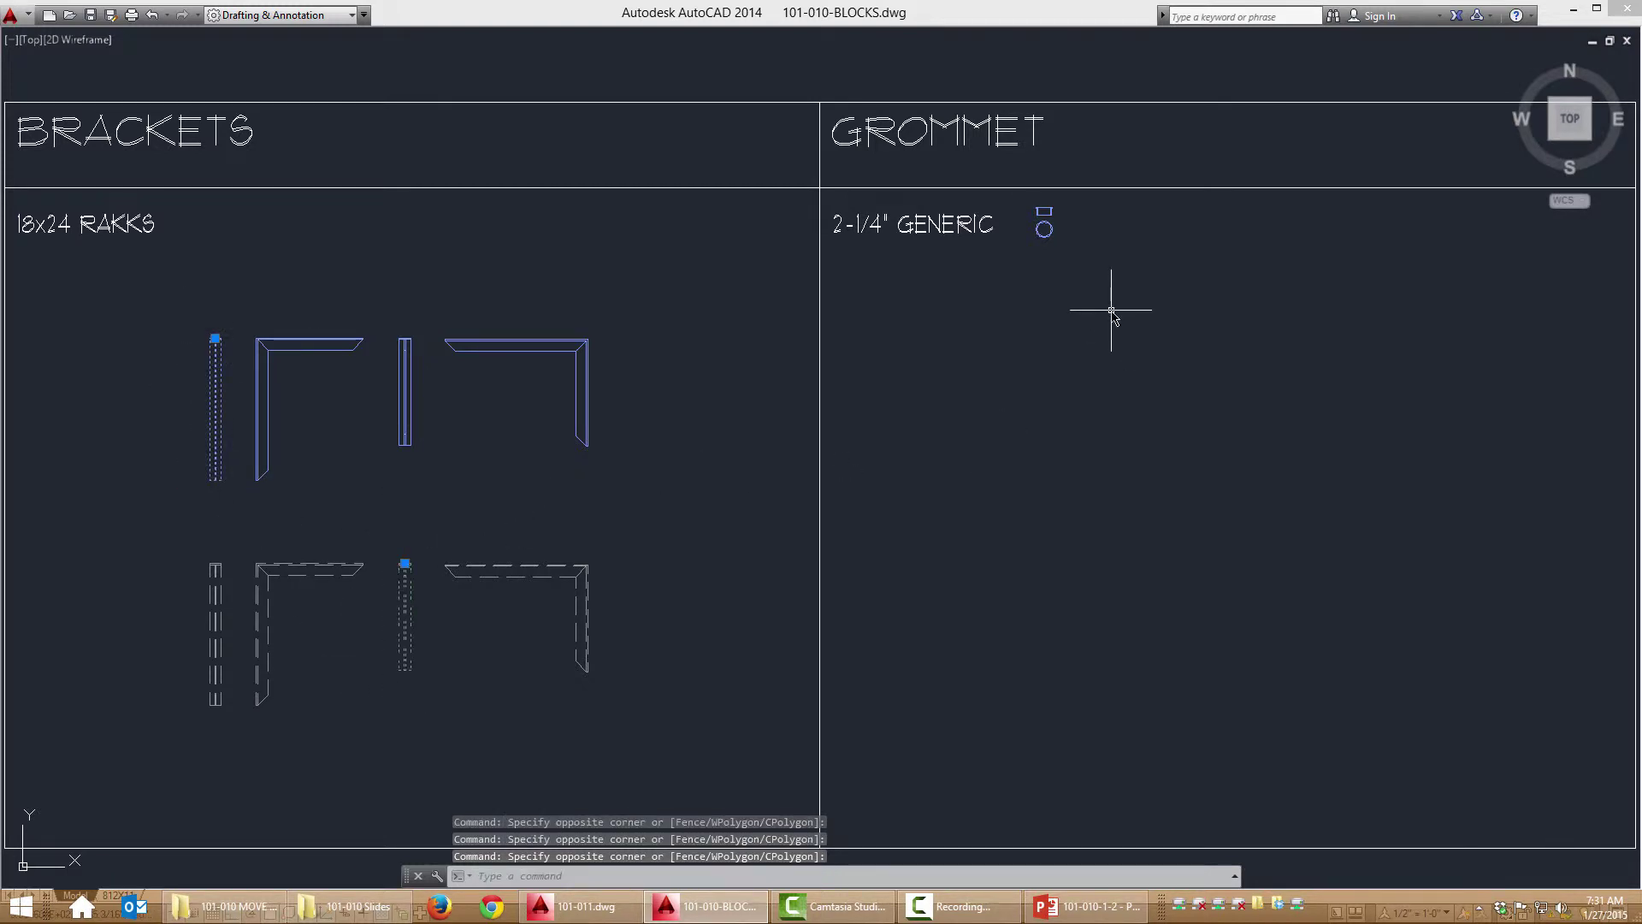
left_click(1065, 244)
left_click(1035, 229)
scroll(1035, 229, "up", 5)
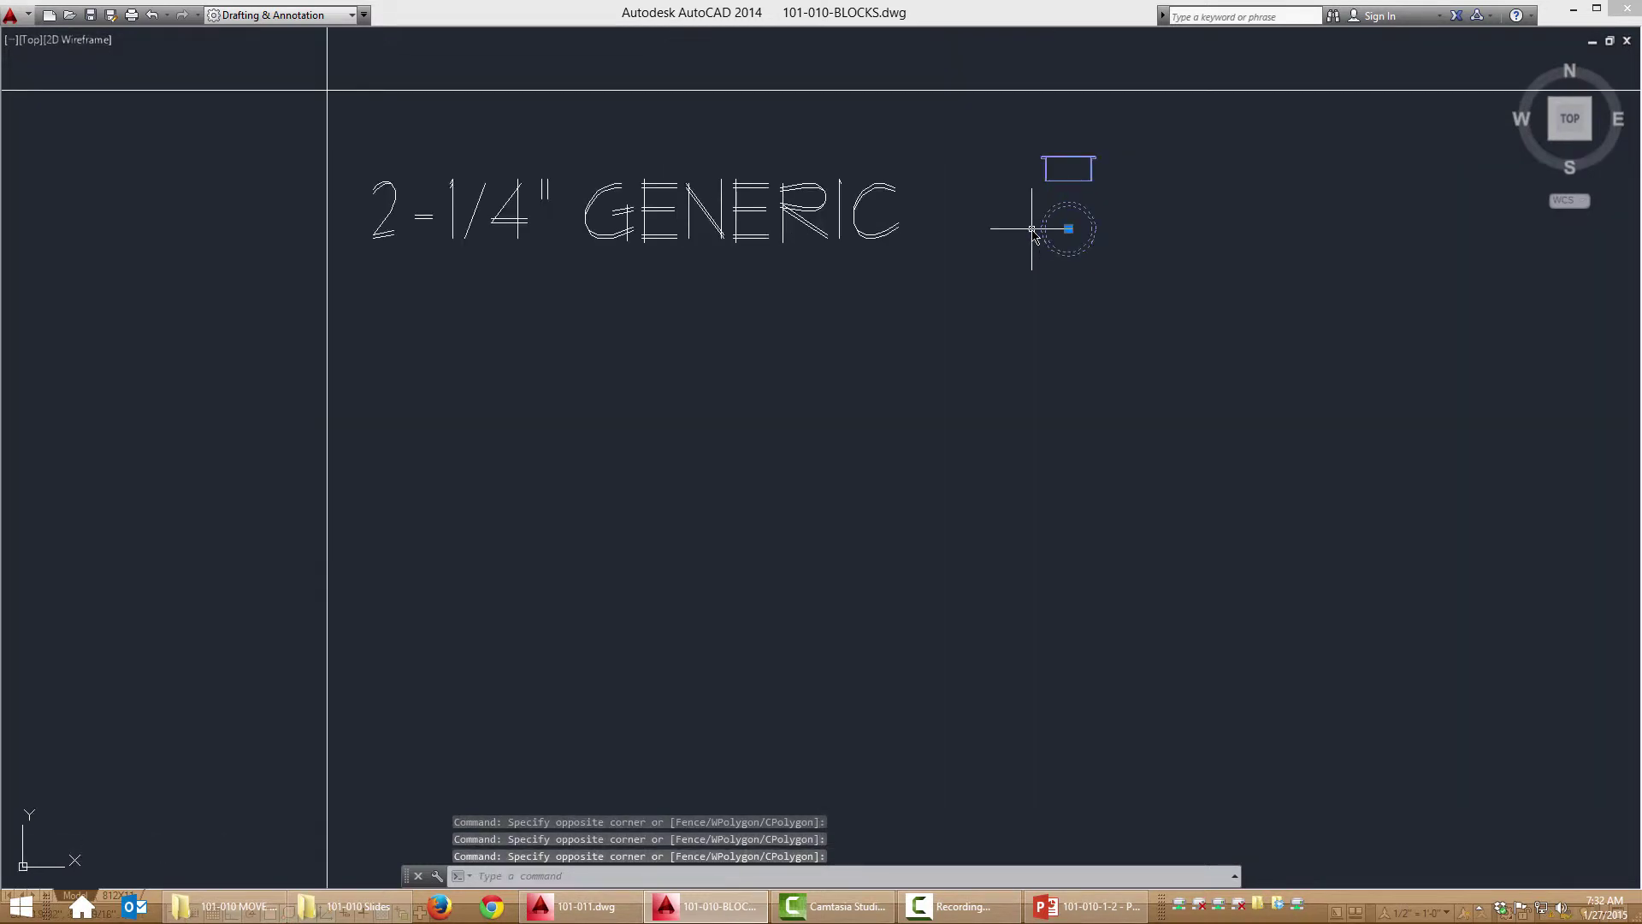
scroll(1032, 231, "down", 5)
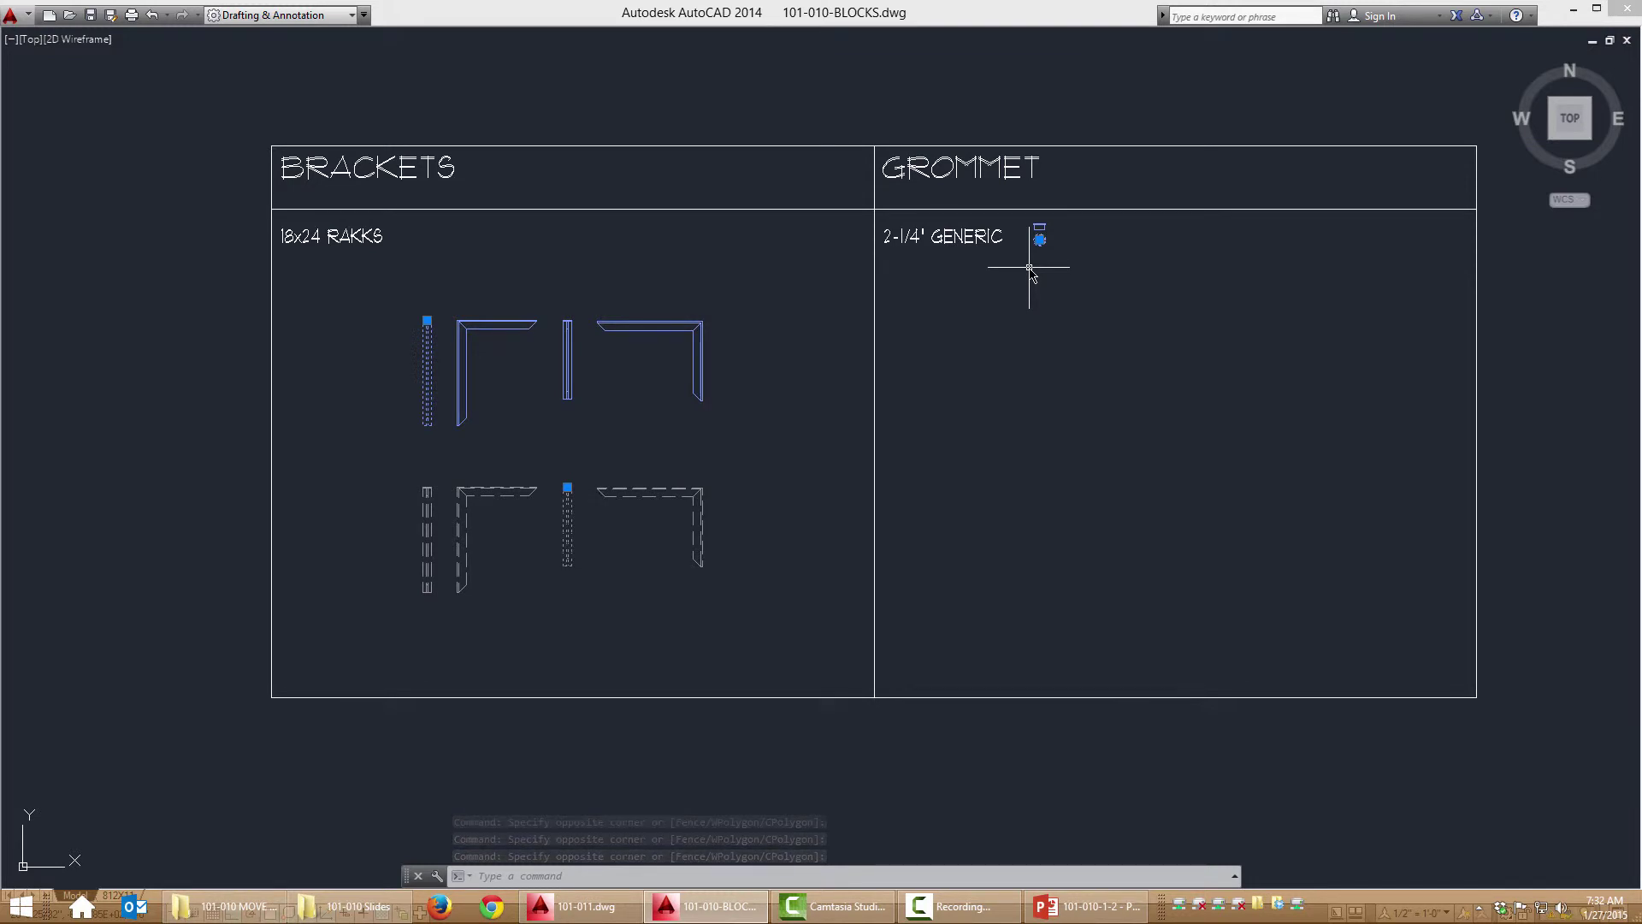
key("ctrl+c")
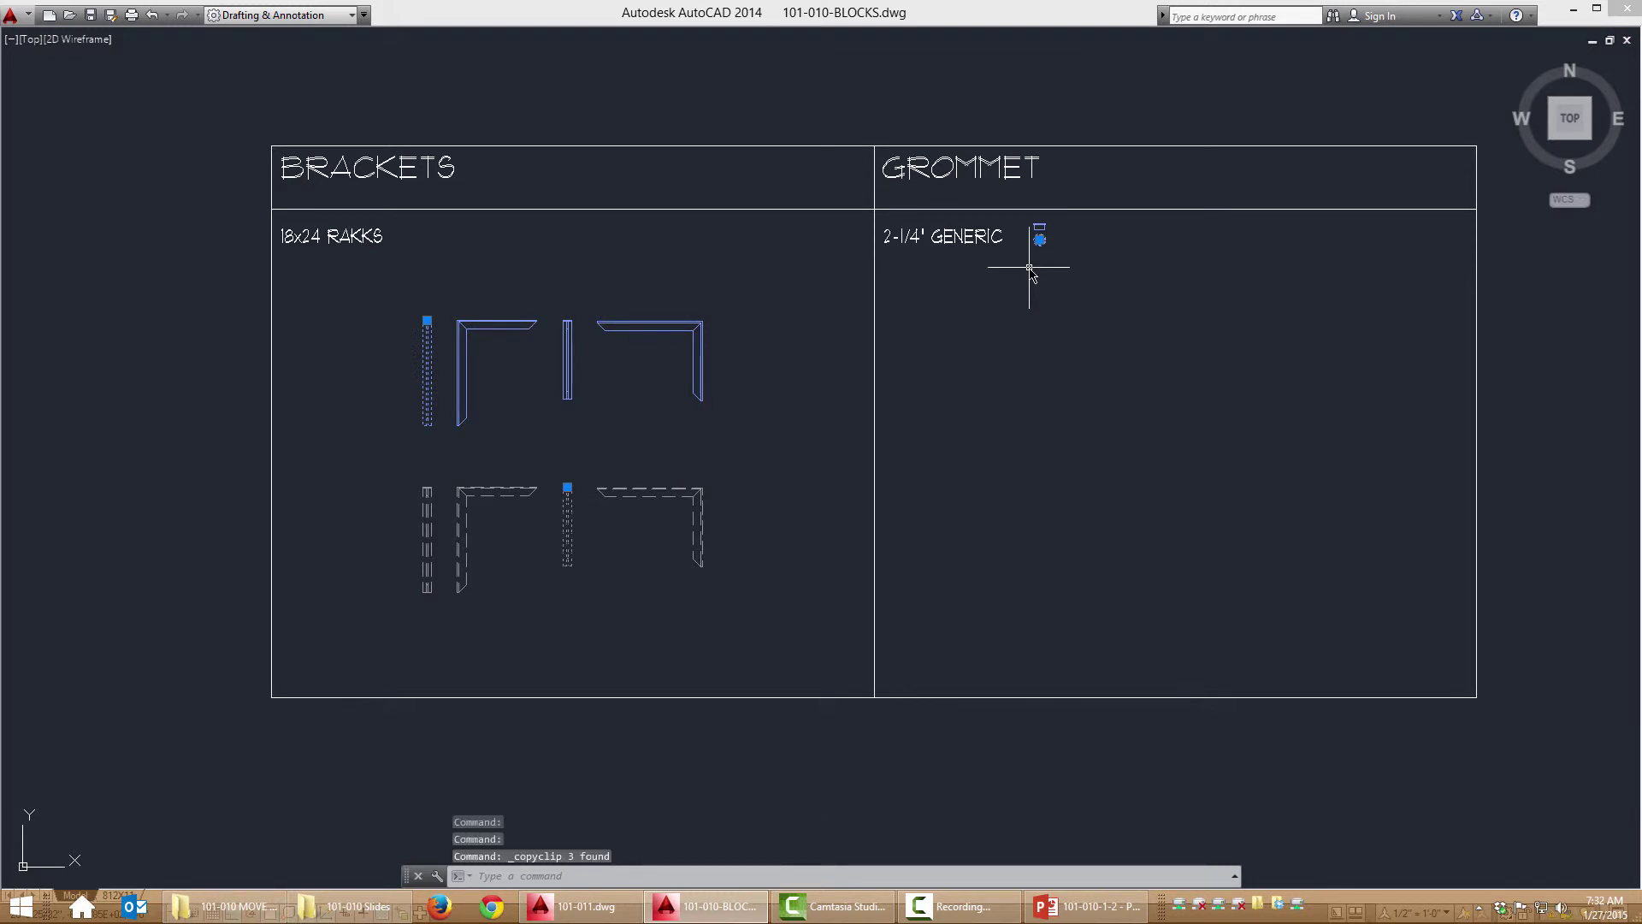
Step: Resize the blocks window and paste the blocks beside the EX 2 elevations in 101-011.dwg
left_click(1610, 42)
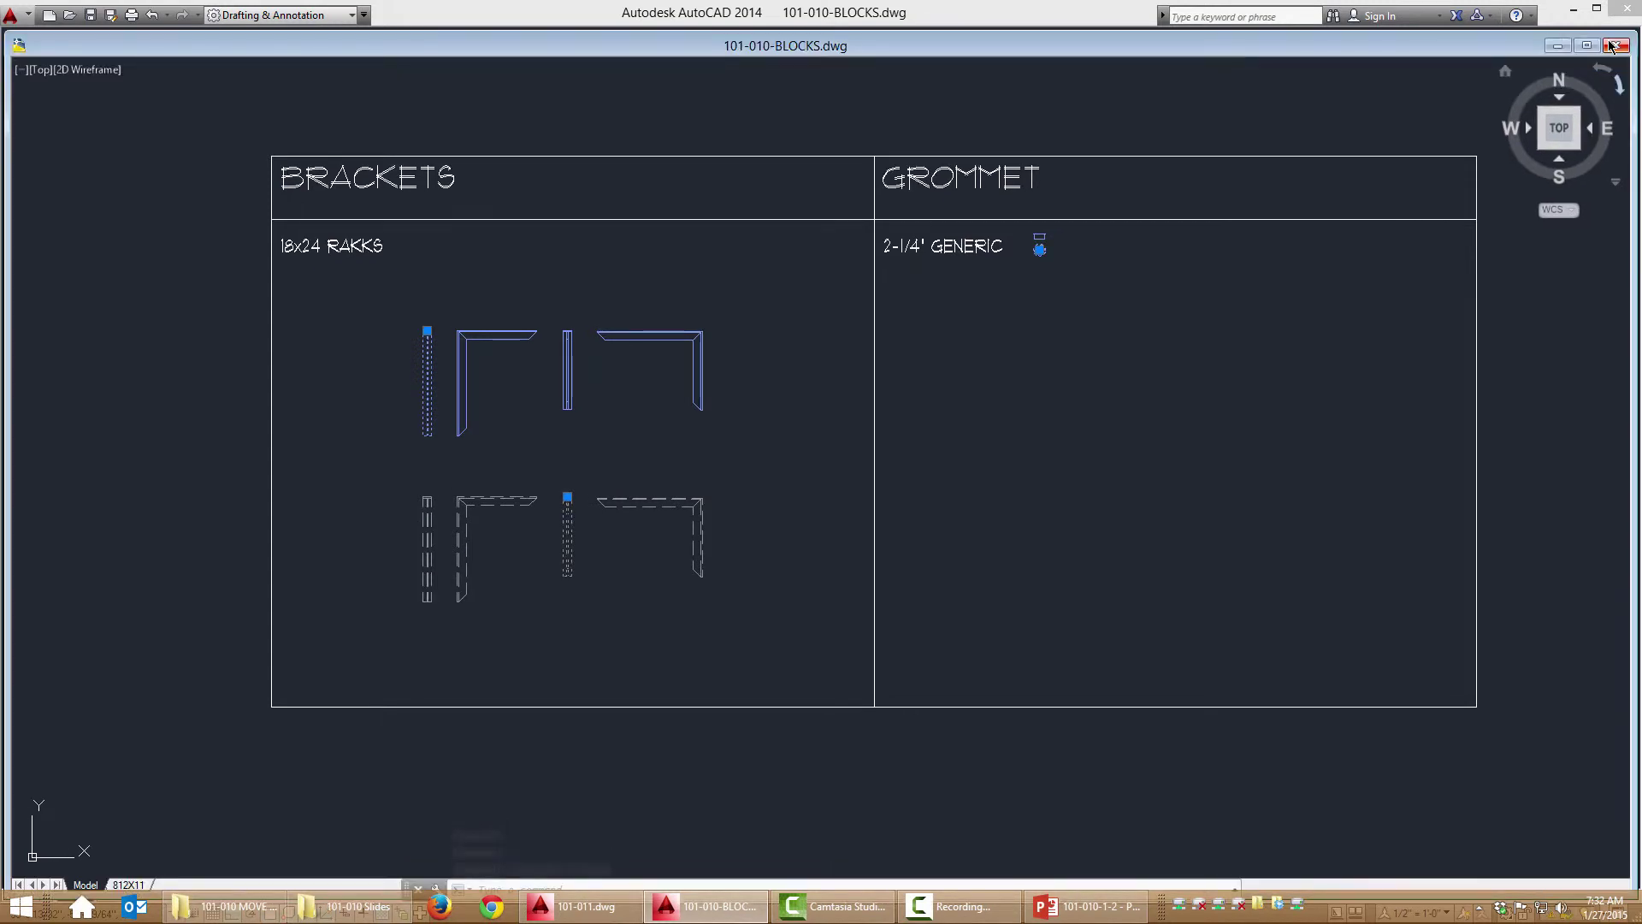
left_click_drag(1627, 34, 1005, 291)
mouse_move(717, 309)
left_mouse_down()
mouse_move(1273, 124)
mouse_move(1276, 143)
left_mouse_up()
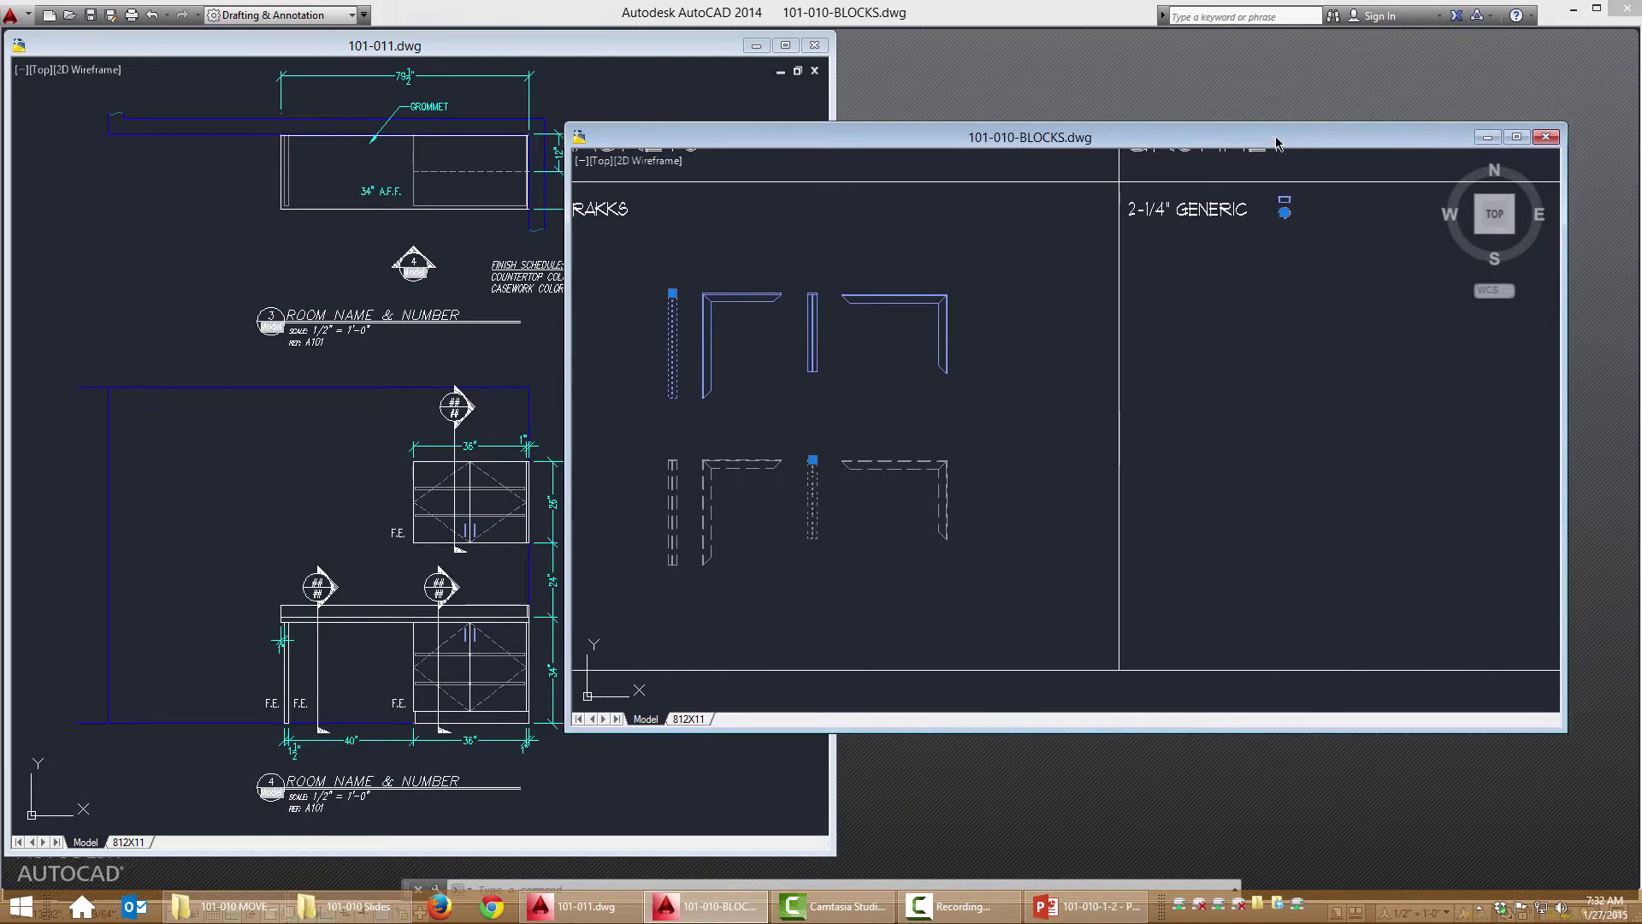
left_click(321, 463)
scroll(458, 459, "down", 5)
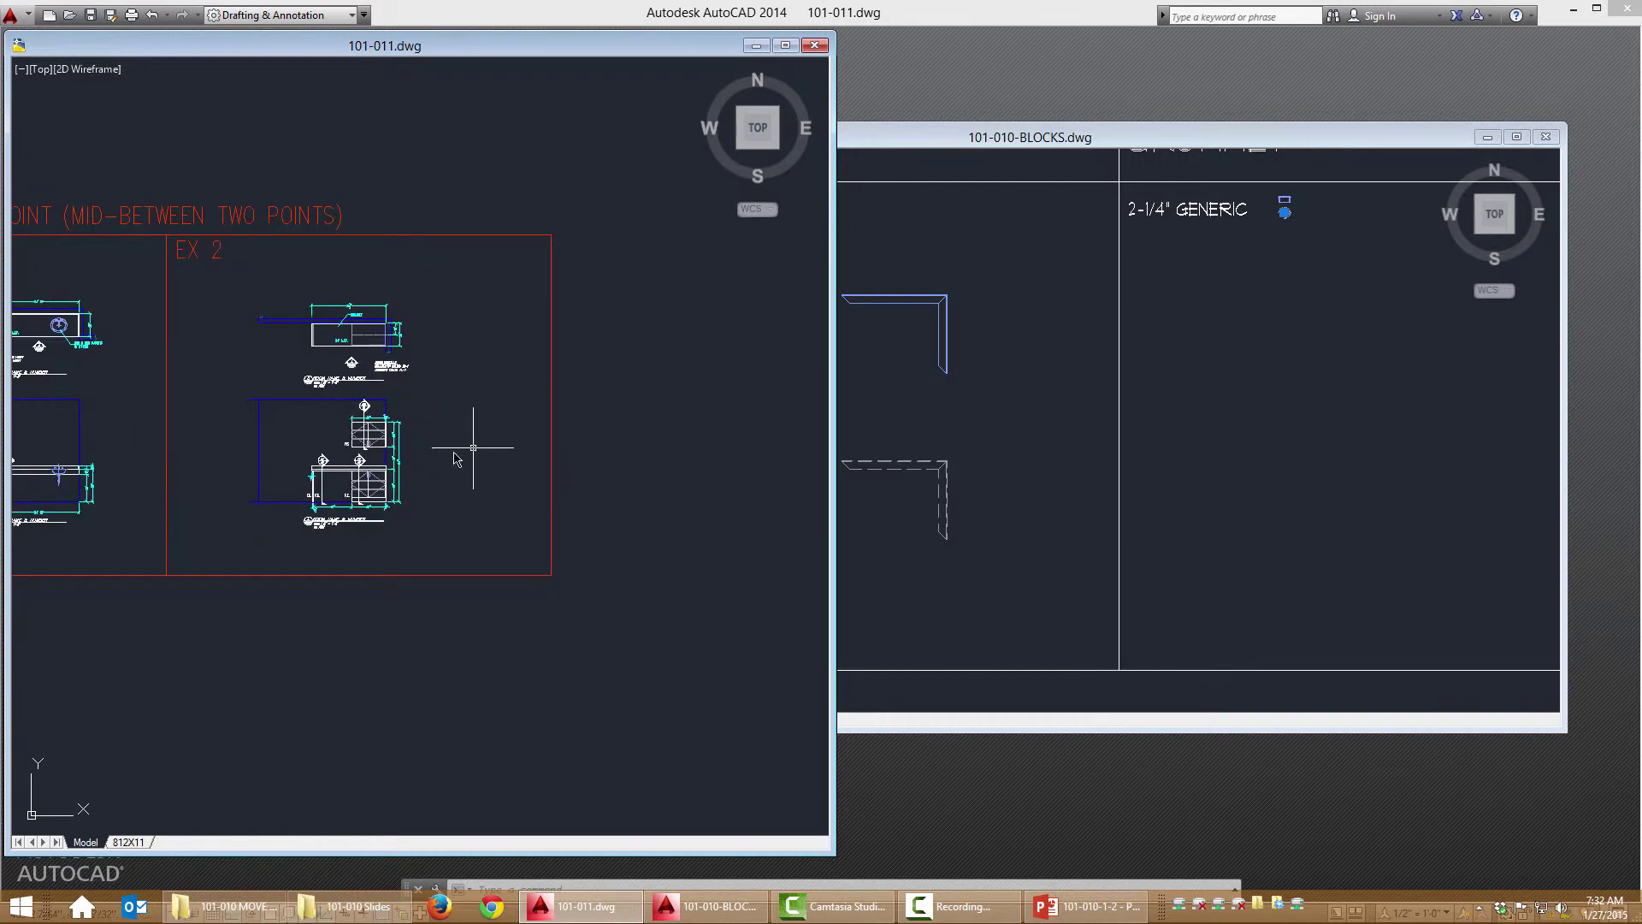
scroll(454, 459, "up", 3)
key("ctrl+v")
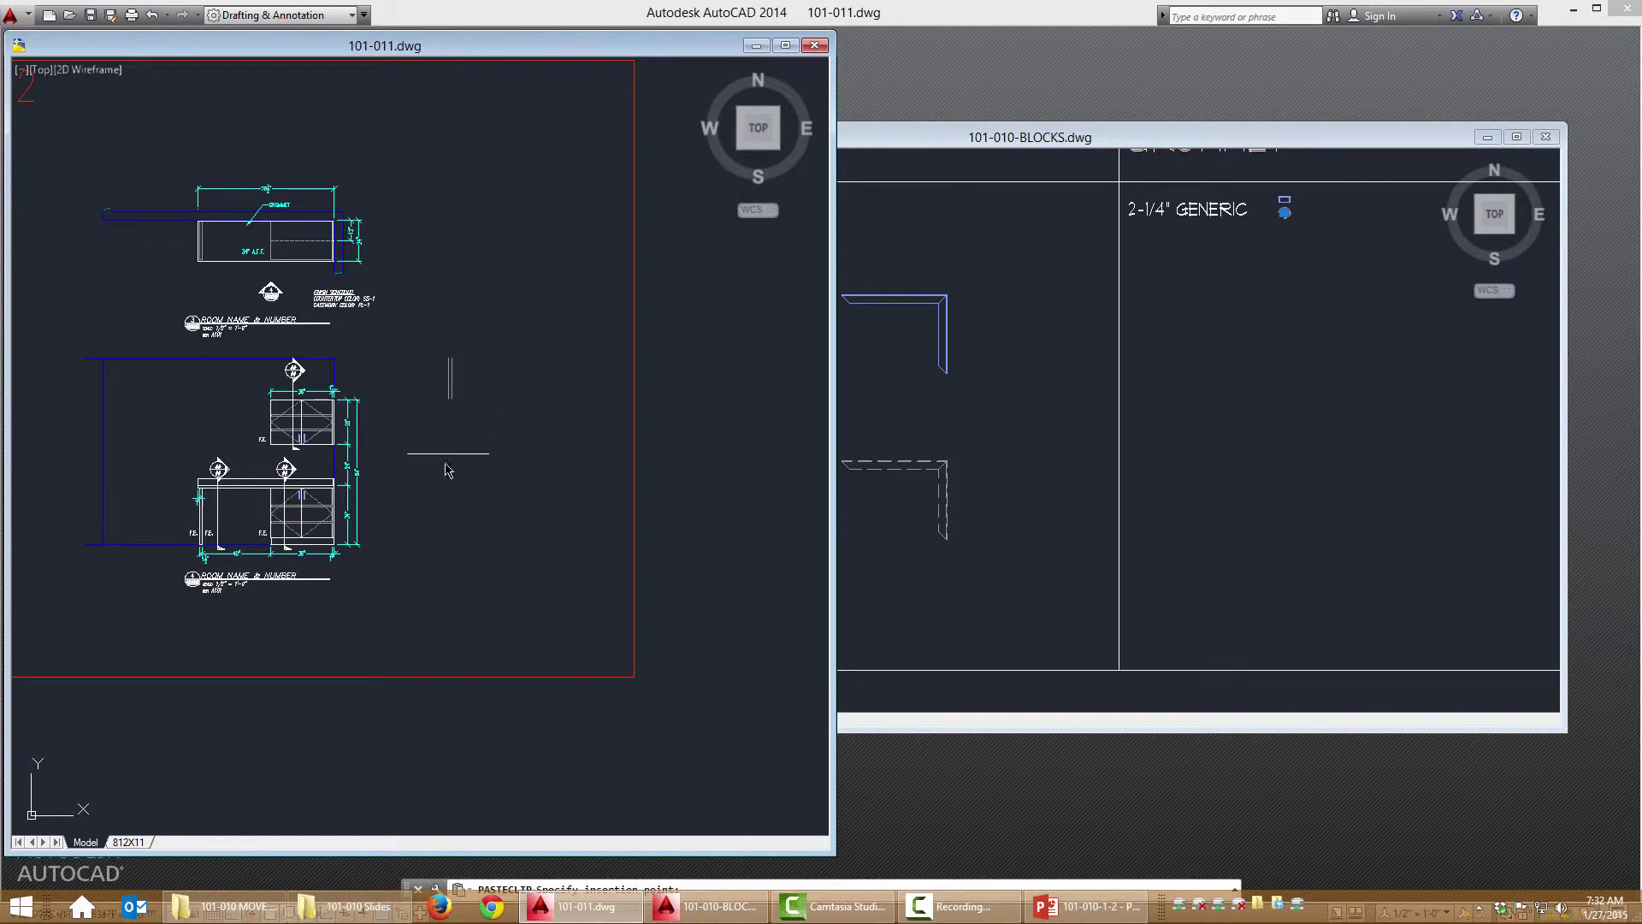
left_click(462, 483)
Step: Try moving and stretching the pasted bracket objects, then cancel the edit
left_click(695, 336)
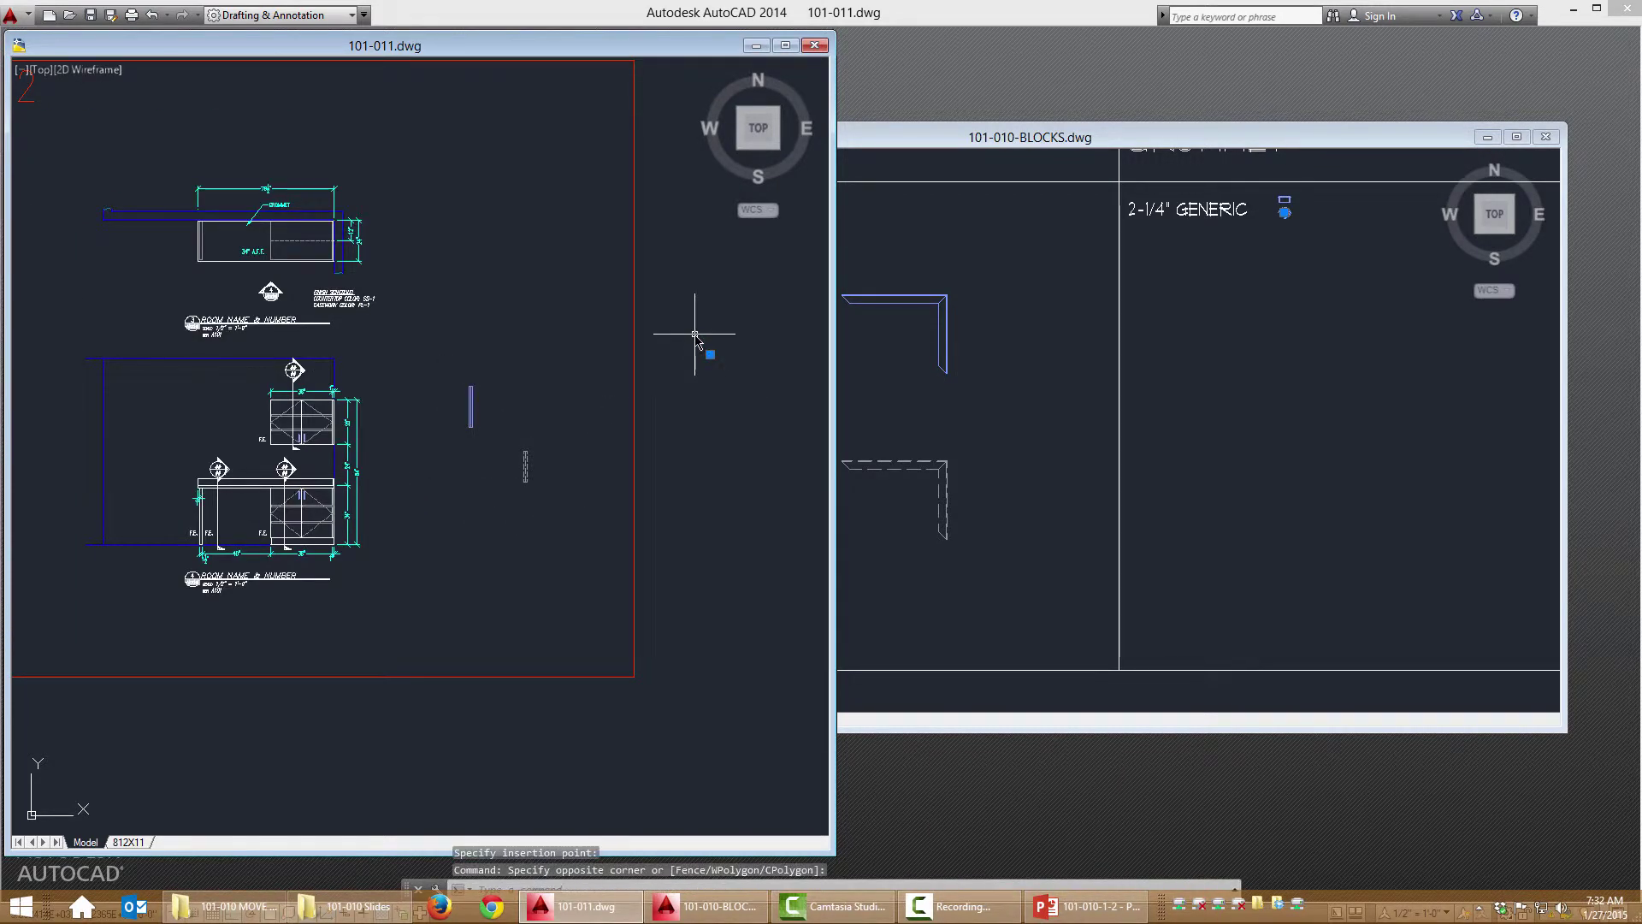
right_click(695, 335)
left_click(735, 542)
scroll(715, 356, "up", 5)
left_click(715, 358)
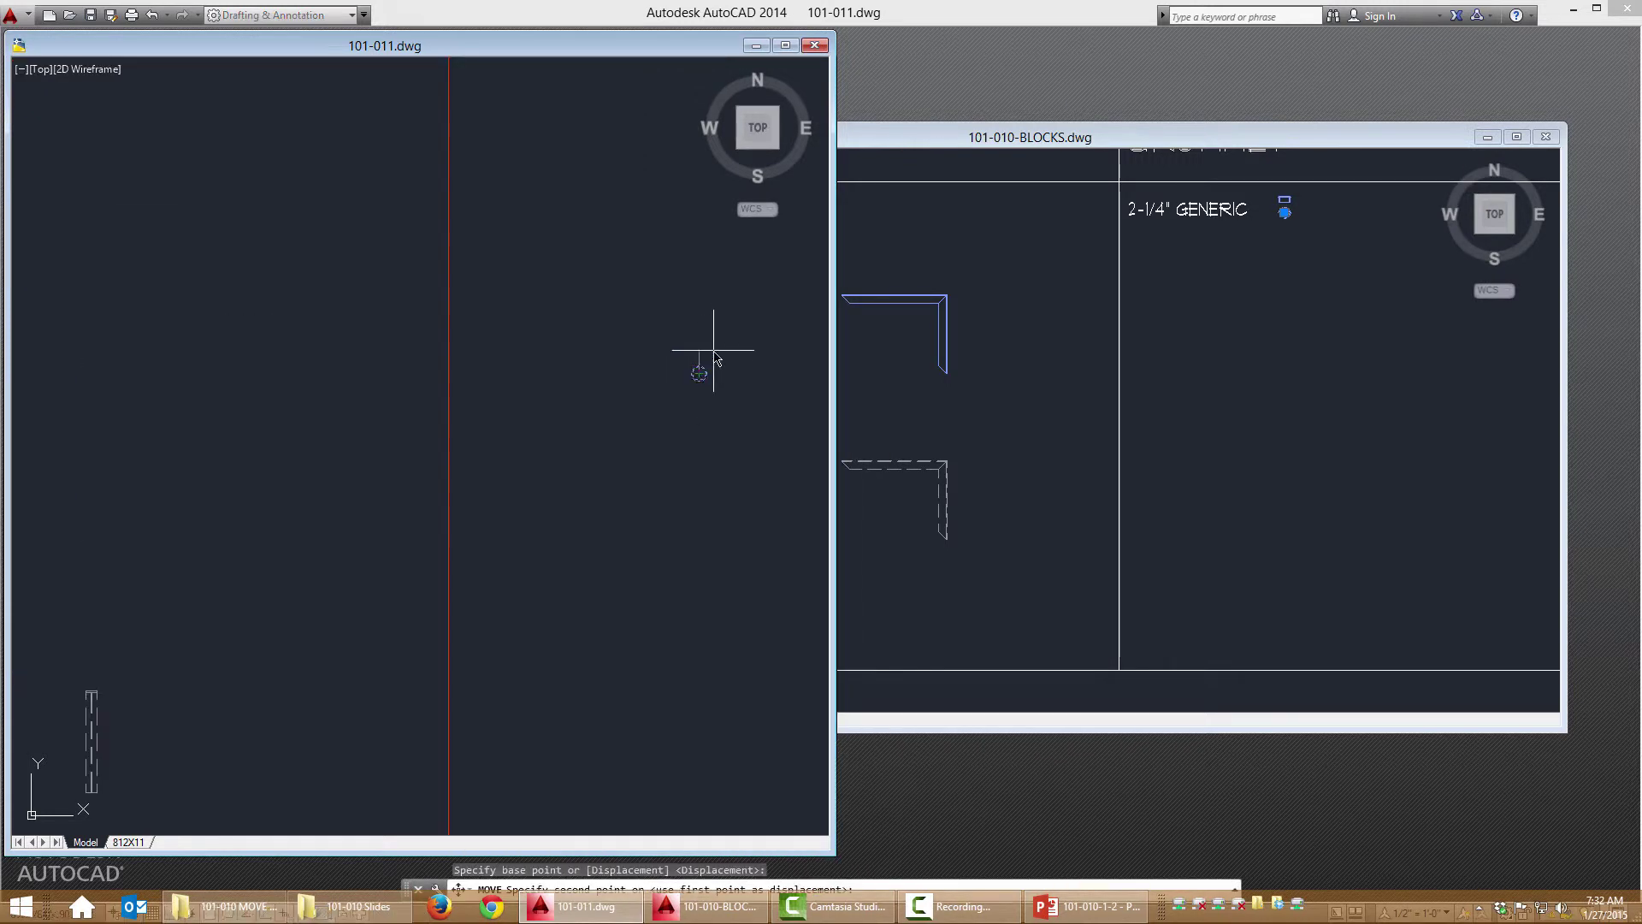
scroll(715, 357, "down", 4)
scroll(544, 432, "up", 3)
key("F8")
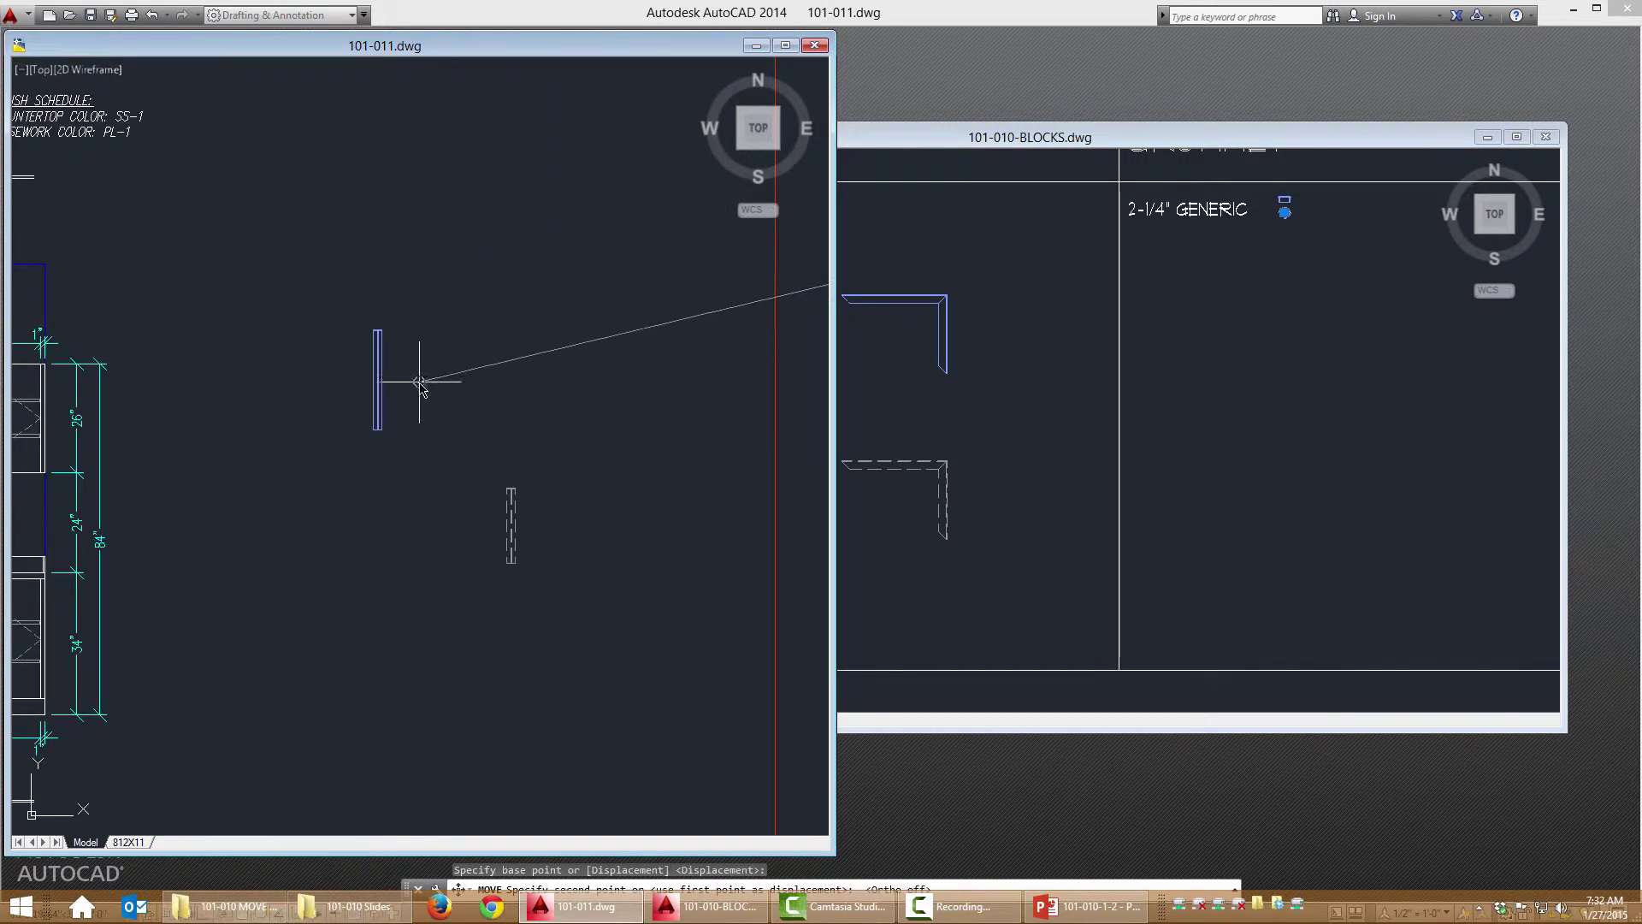
key("Escape")
left_click(496, 477)
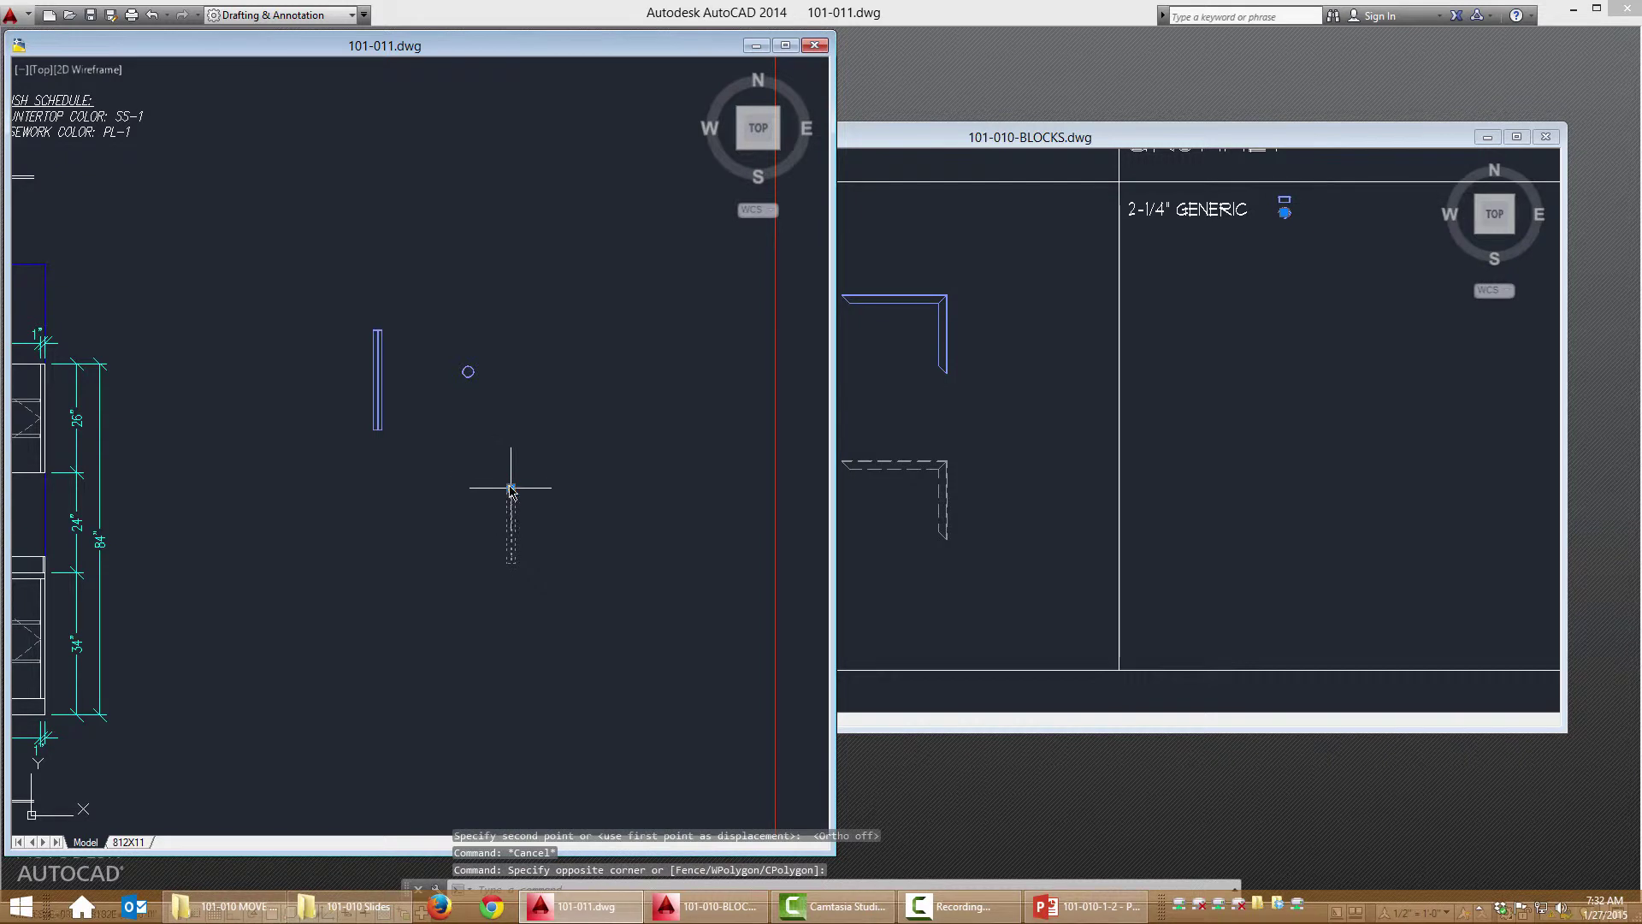
left_click(511, 488)
scroll(475, 409, "up", 4)
scroll(499, 408, "down", 4)
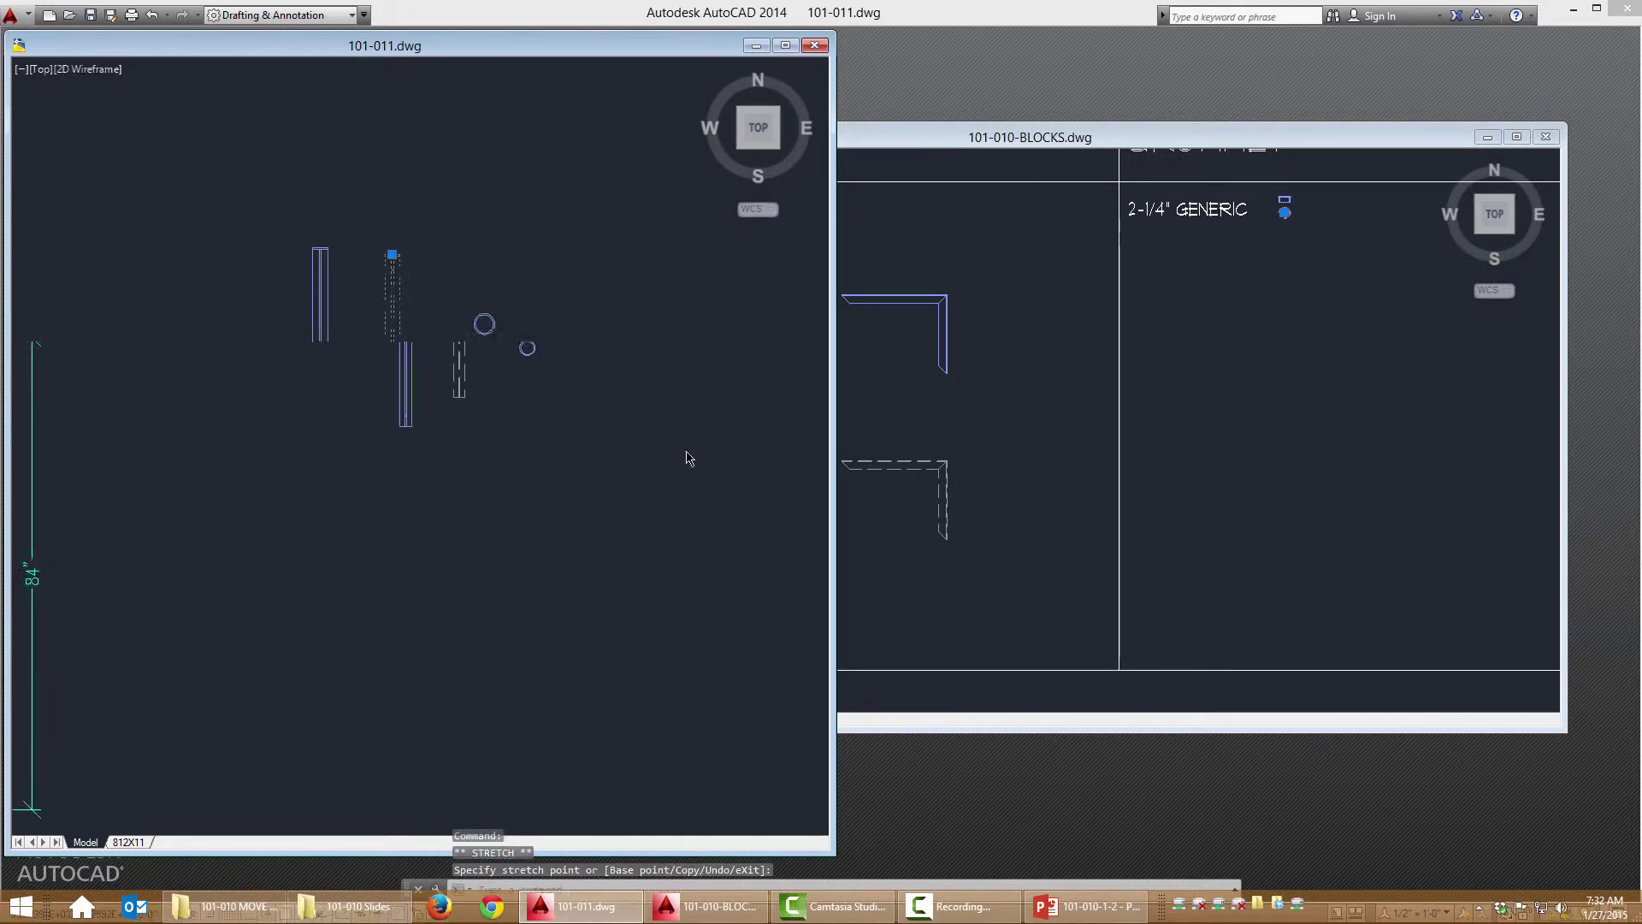
scroll(685, 458, "down", 3)
scroll(586, 476, "up", 3)
Step: Close 101-010-BLOCKS.dwg without saving changes
left_click(769, 479)
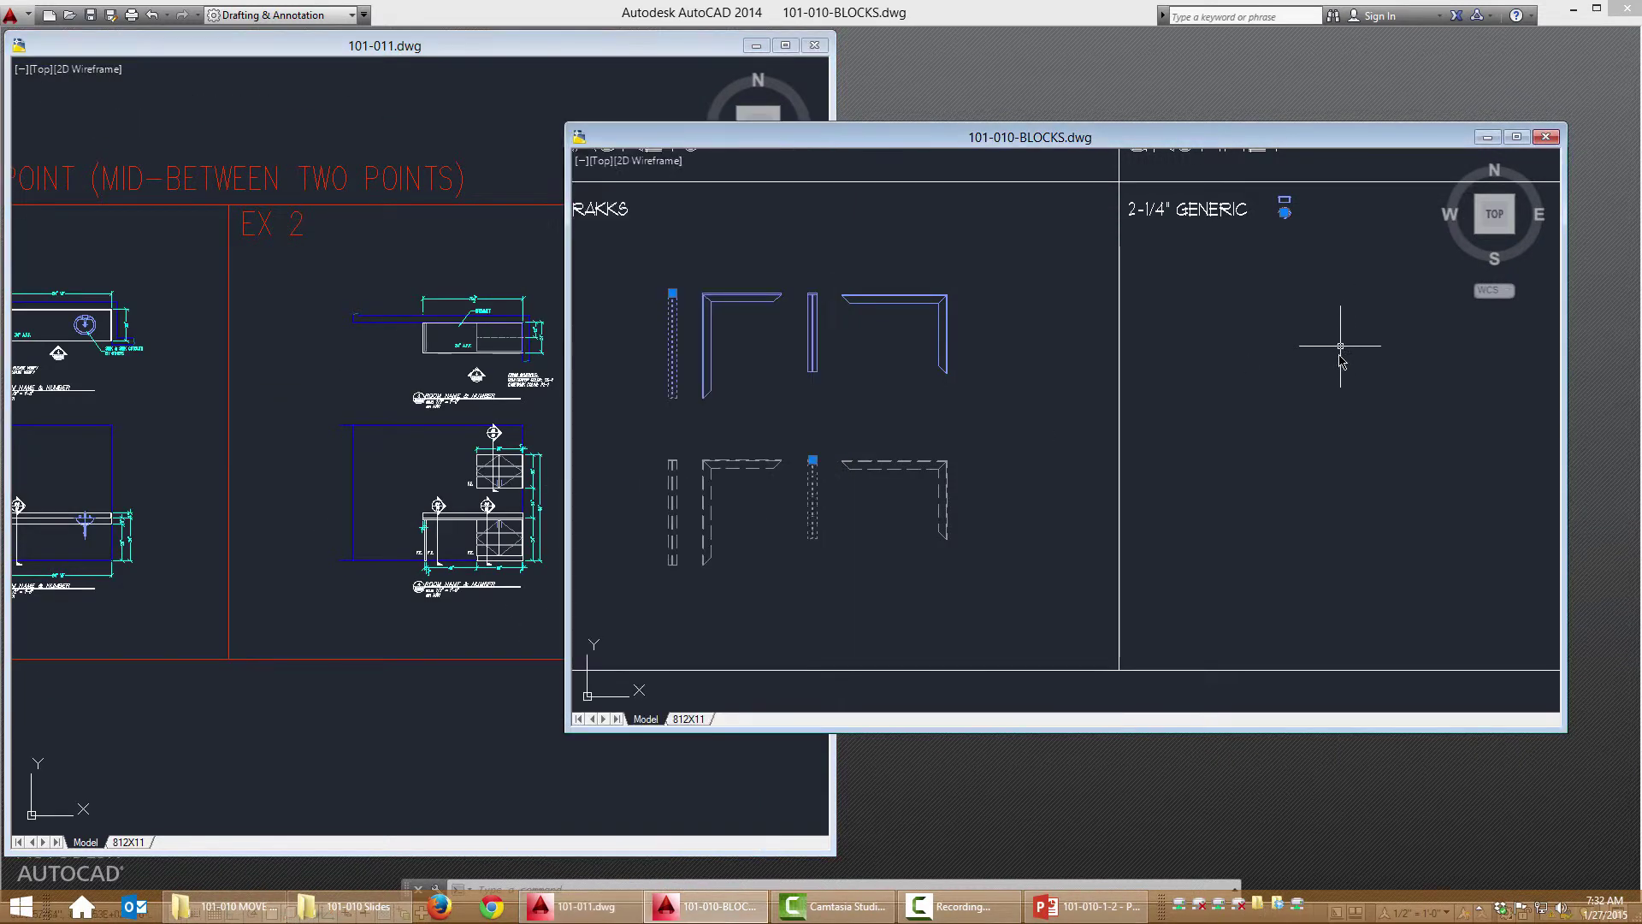
scroll(1340, 359, "down", 3)
key("ctrl+c")
key("Escape")
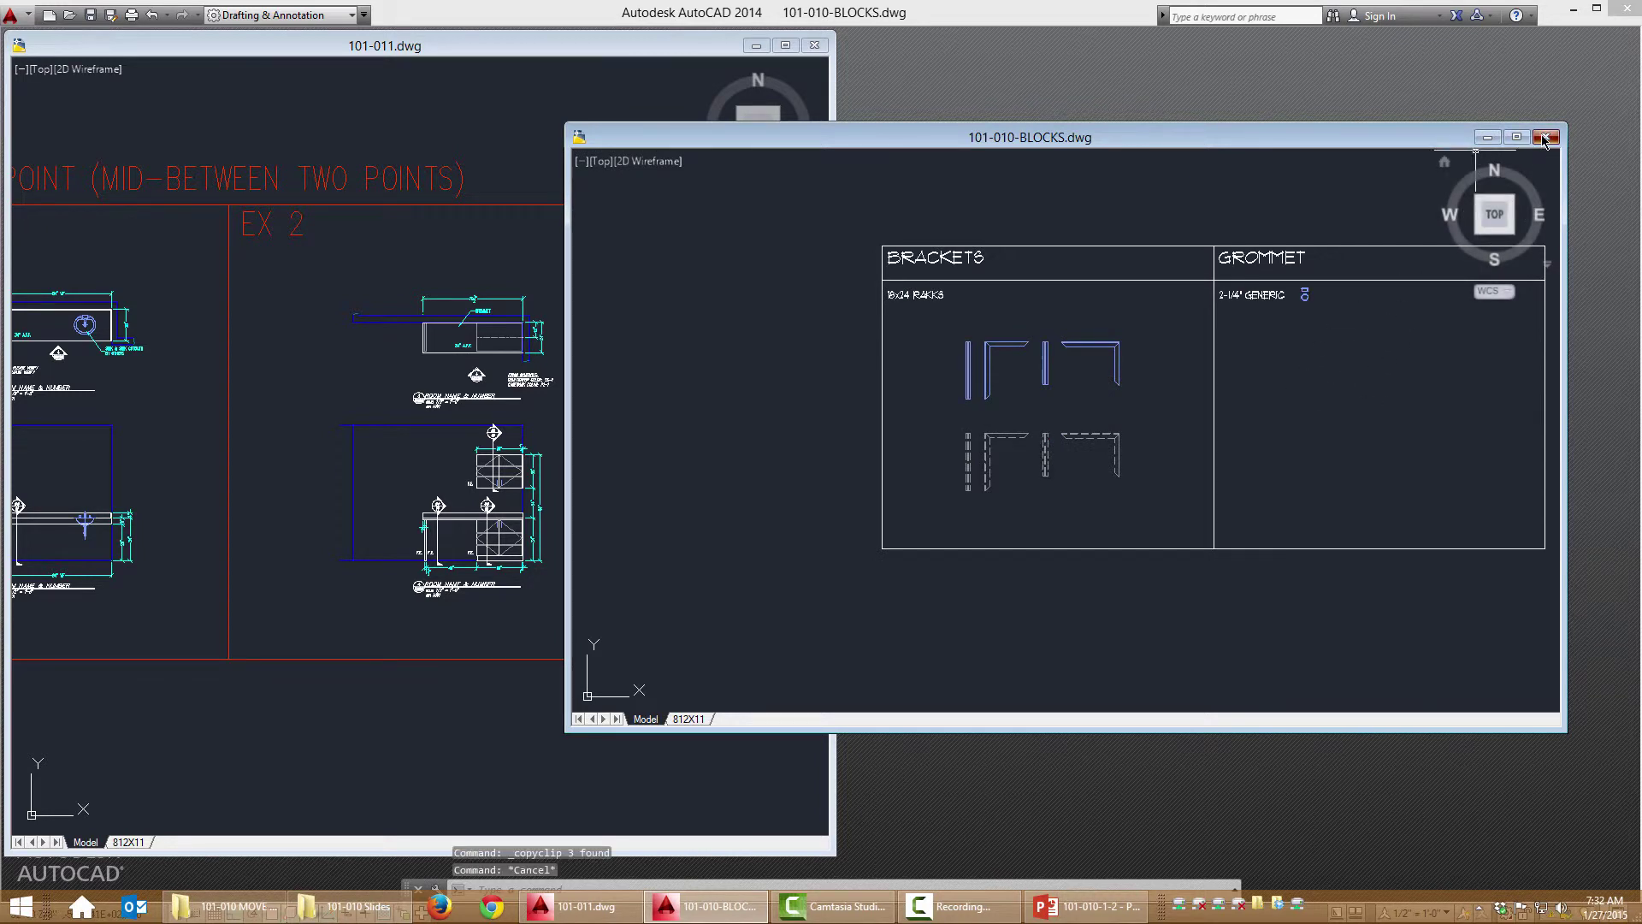
left_click(1544, 137)
left_click(889, 516)
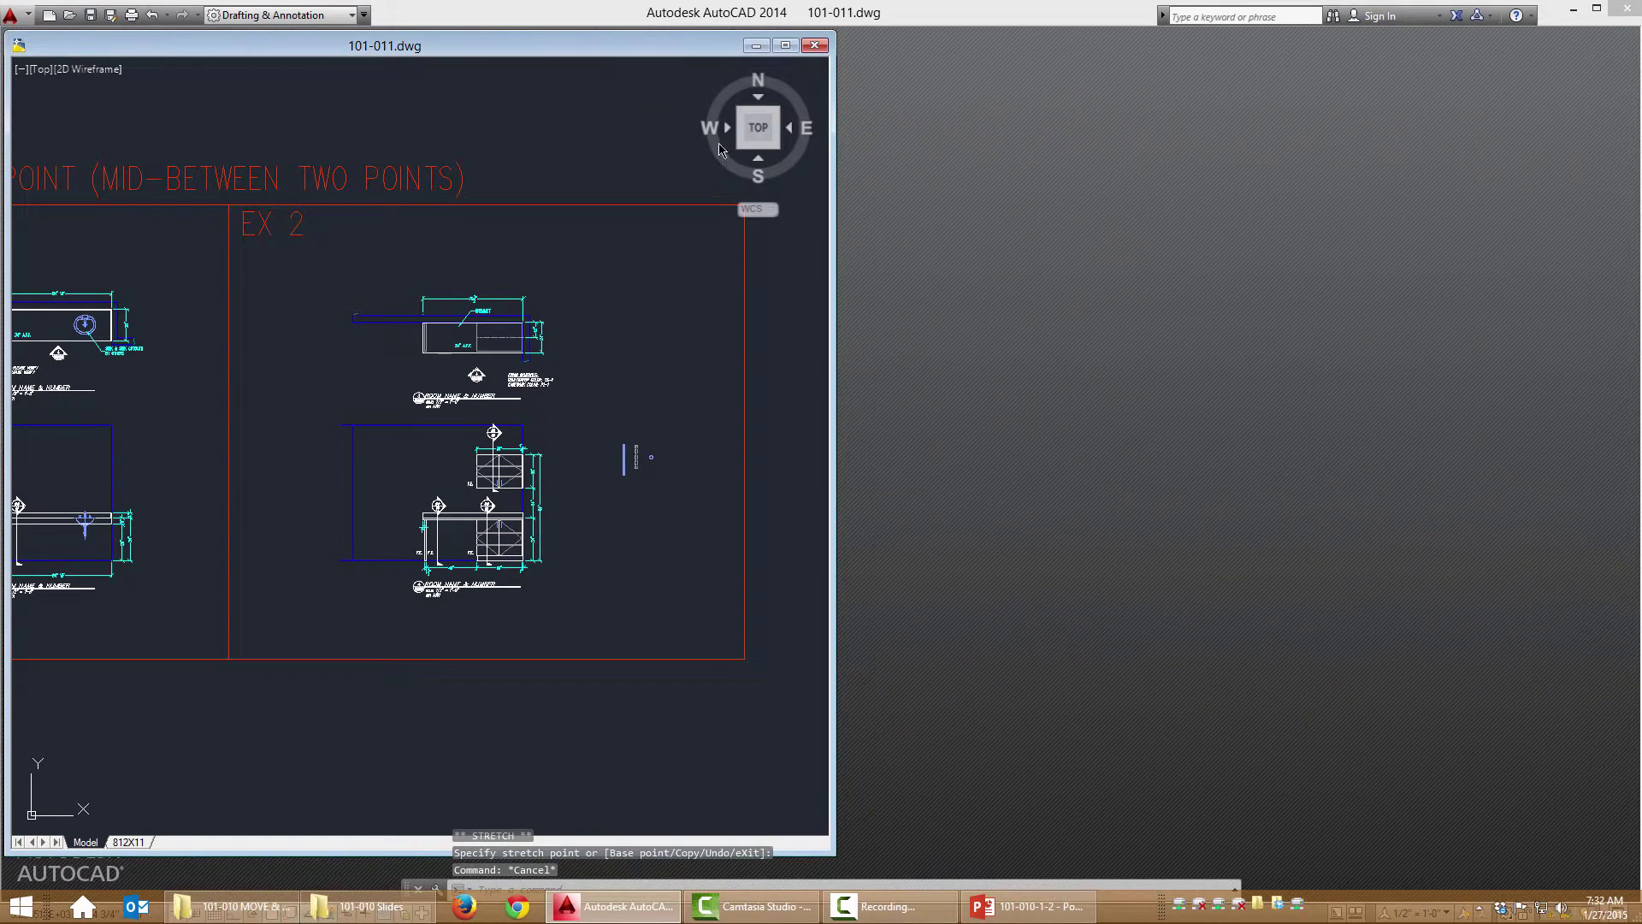
Step: Maximize the 101-011.dwg window and zoom in on the pasted EX 2 blocks
left_click(786, 45)
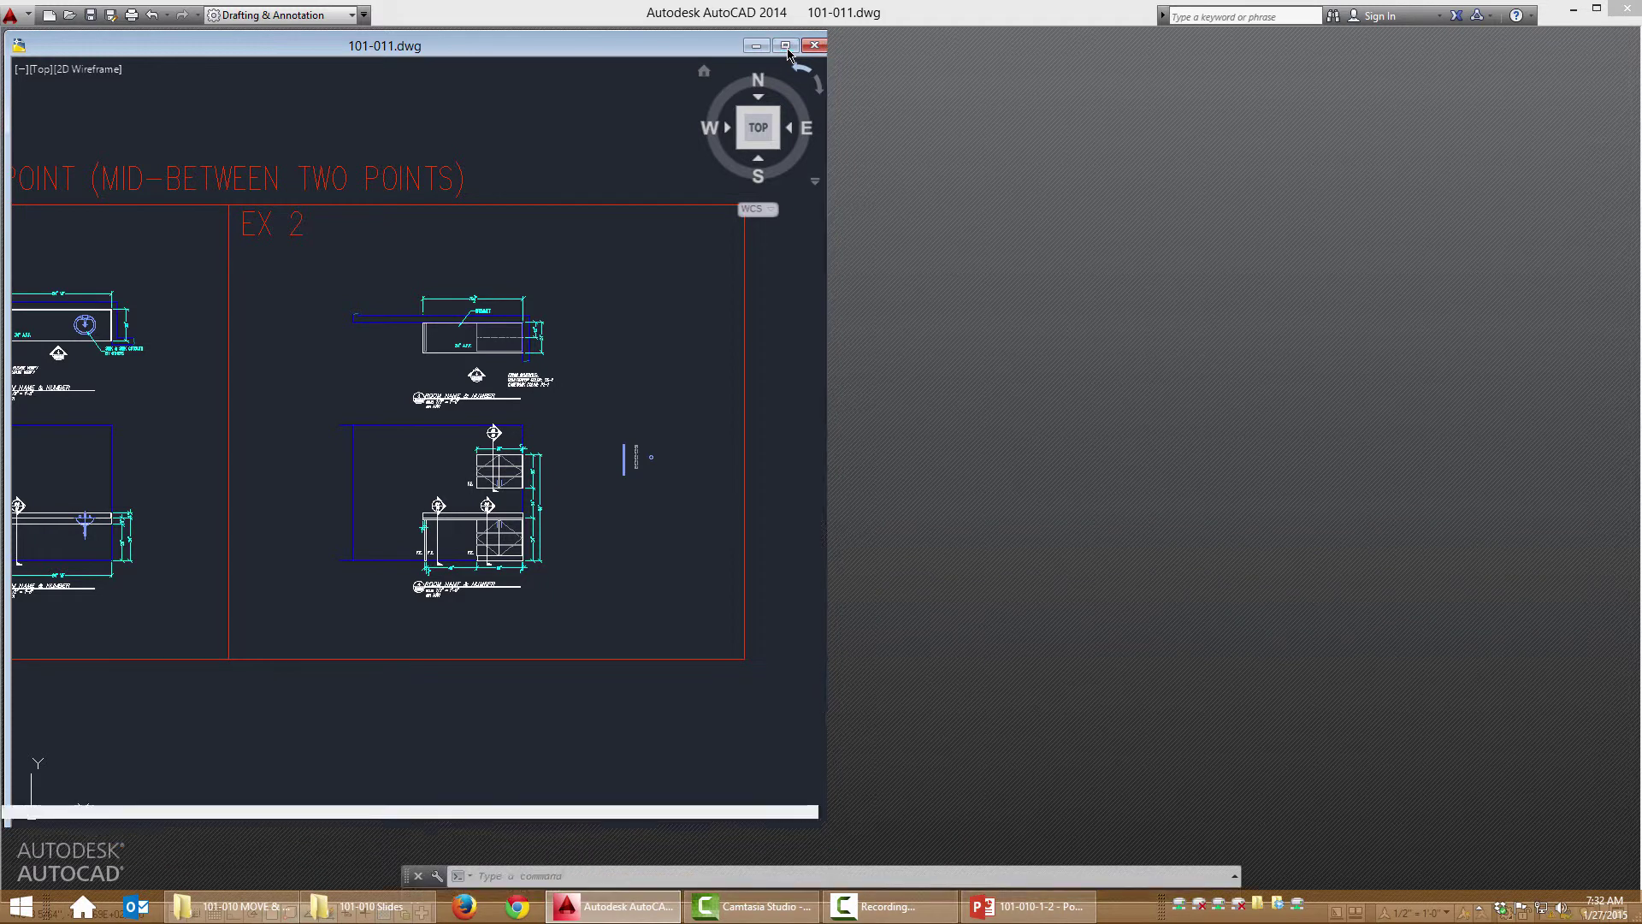
scroll(1018, 510, "up", 4)
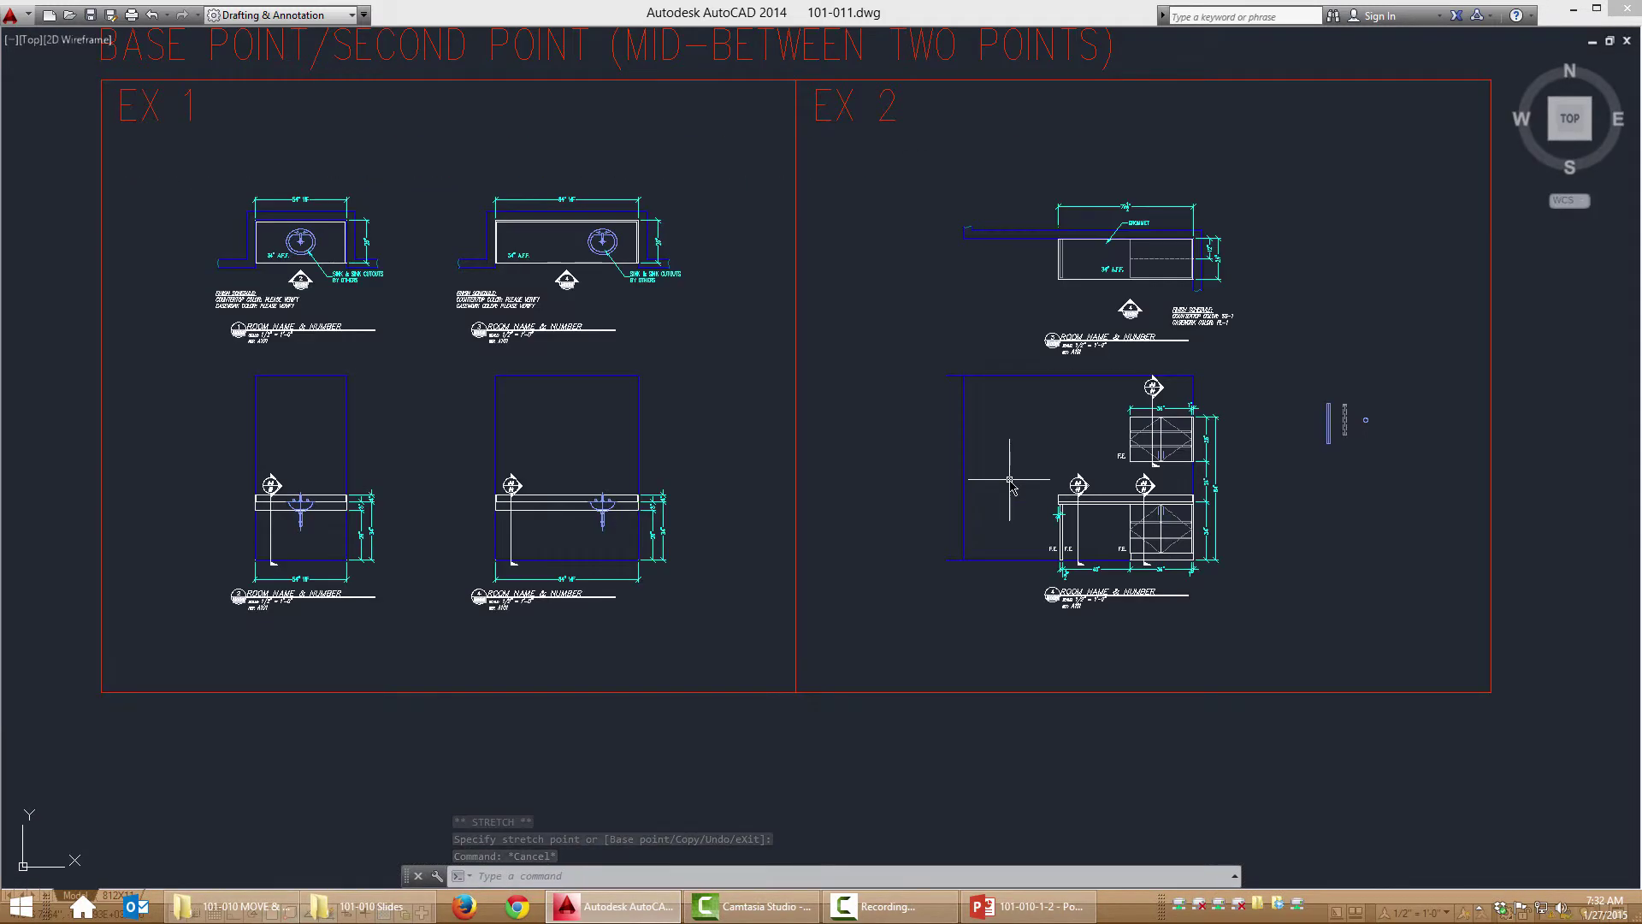
middle_click_drag(1017, 498, 616, 447)
scroll(689, 305, "up", 1)
scroll(975, 328, "up", 1)
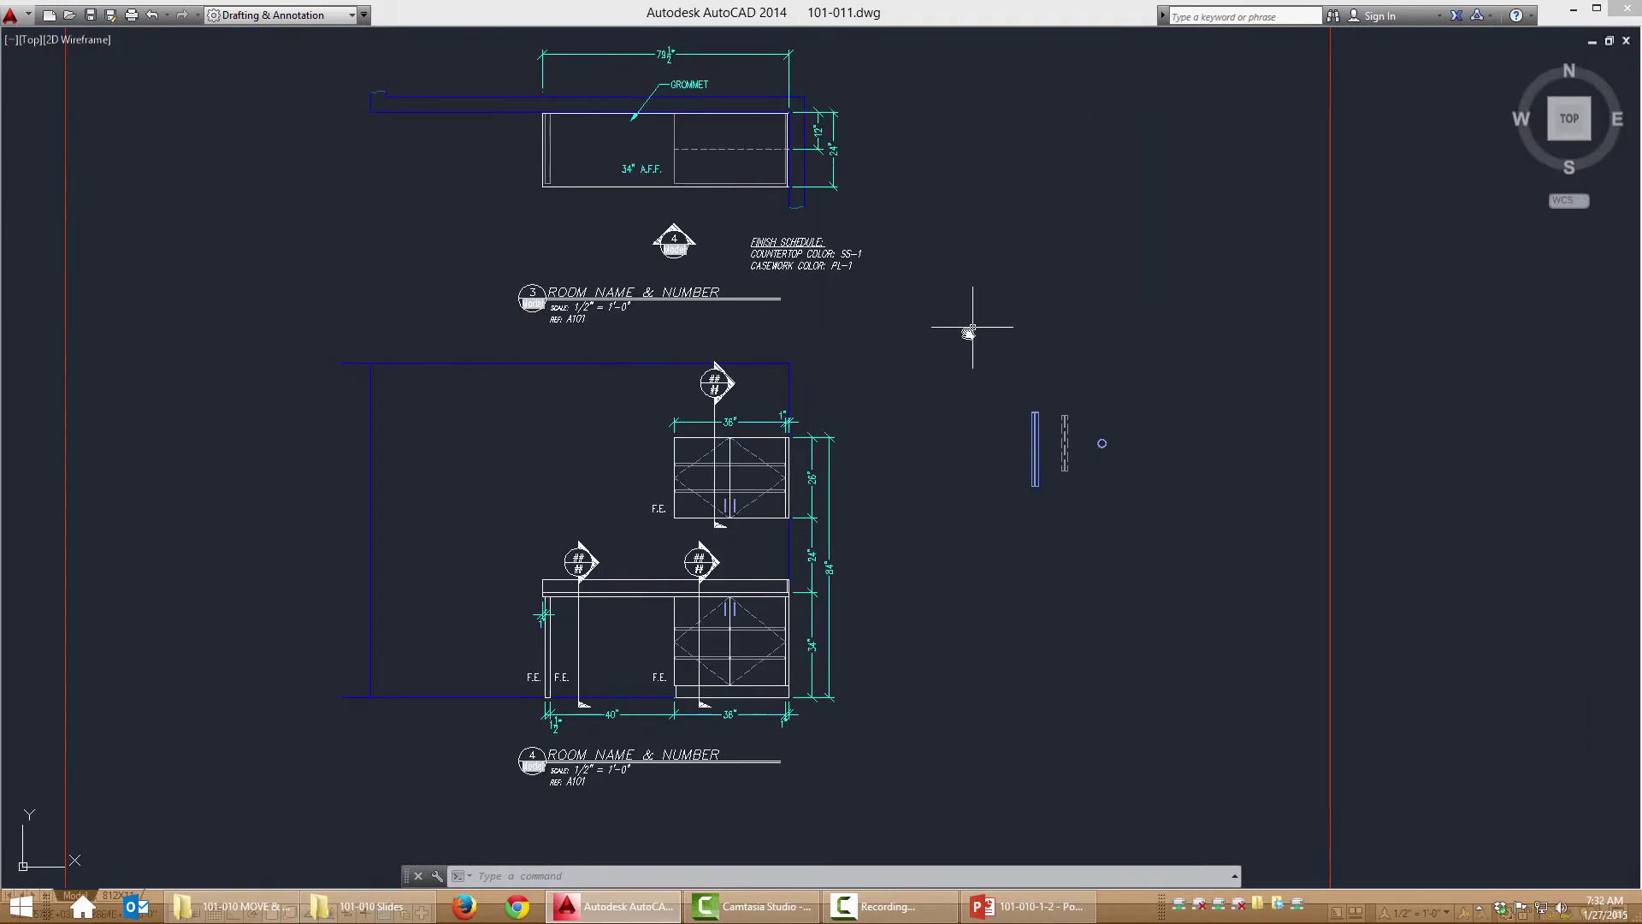
middle_click_drag(937, 431, 1001, 531)
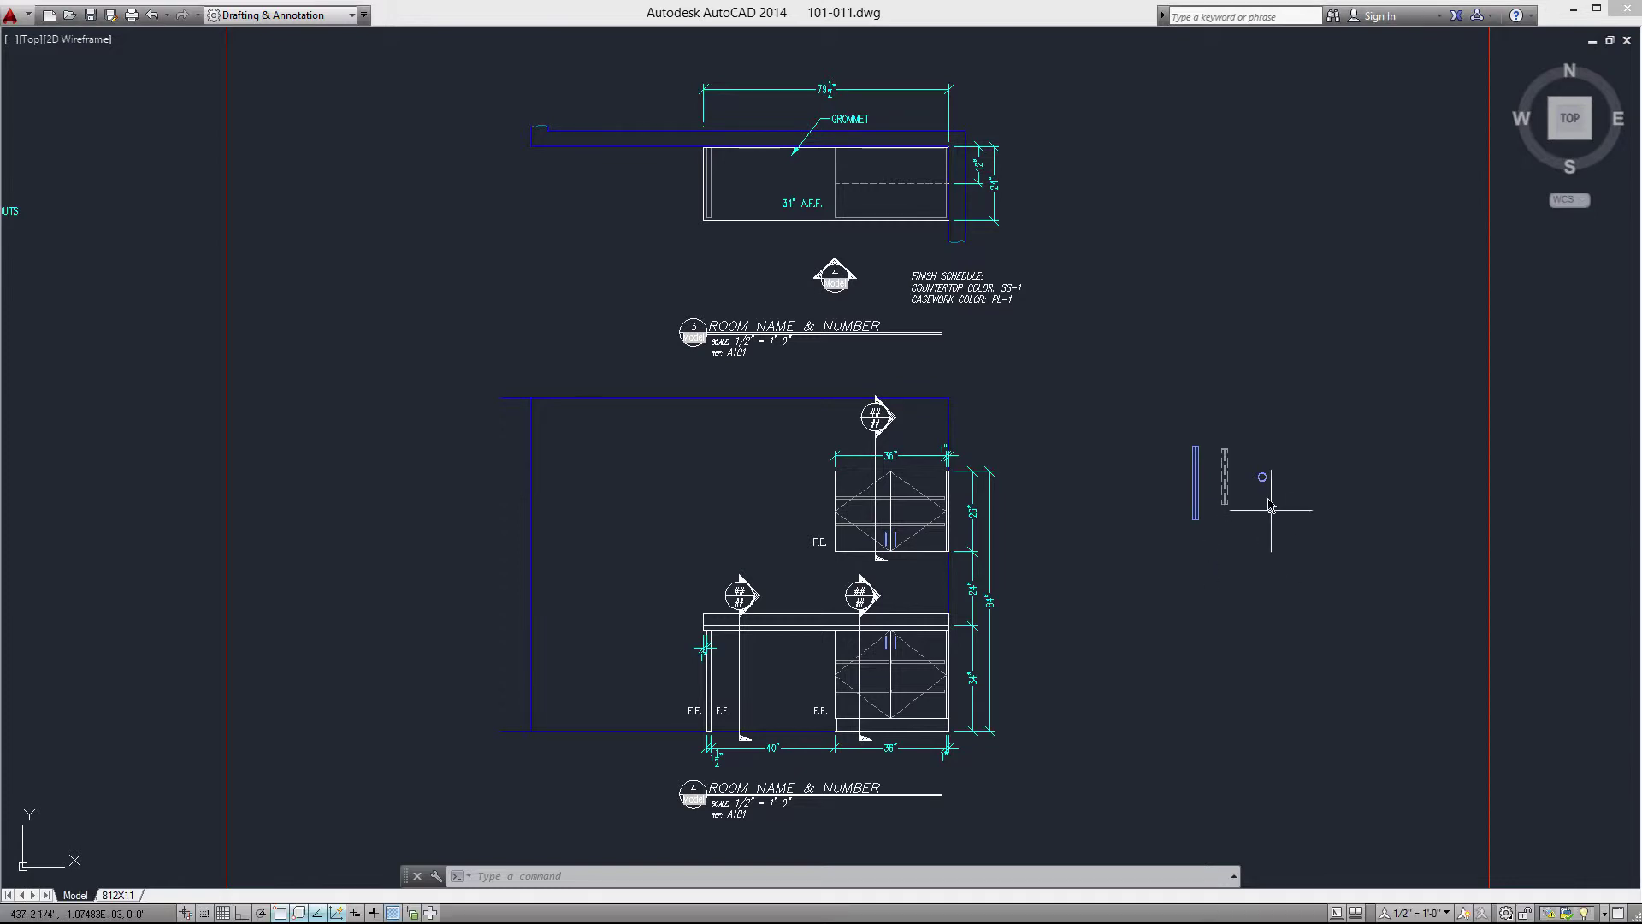
scroll(1273, 479, "up", 10)
Step: Window-select the pasted grommet circle, then cancel a stray selection
left_click(1202, 535)
left_click(1151, 469)
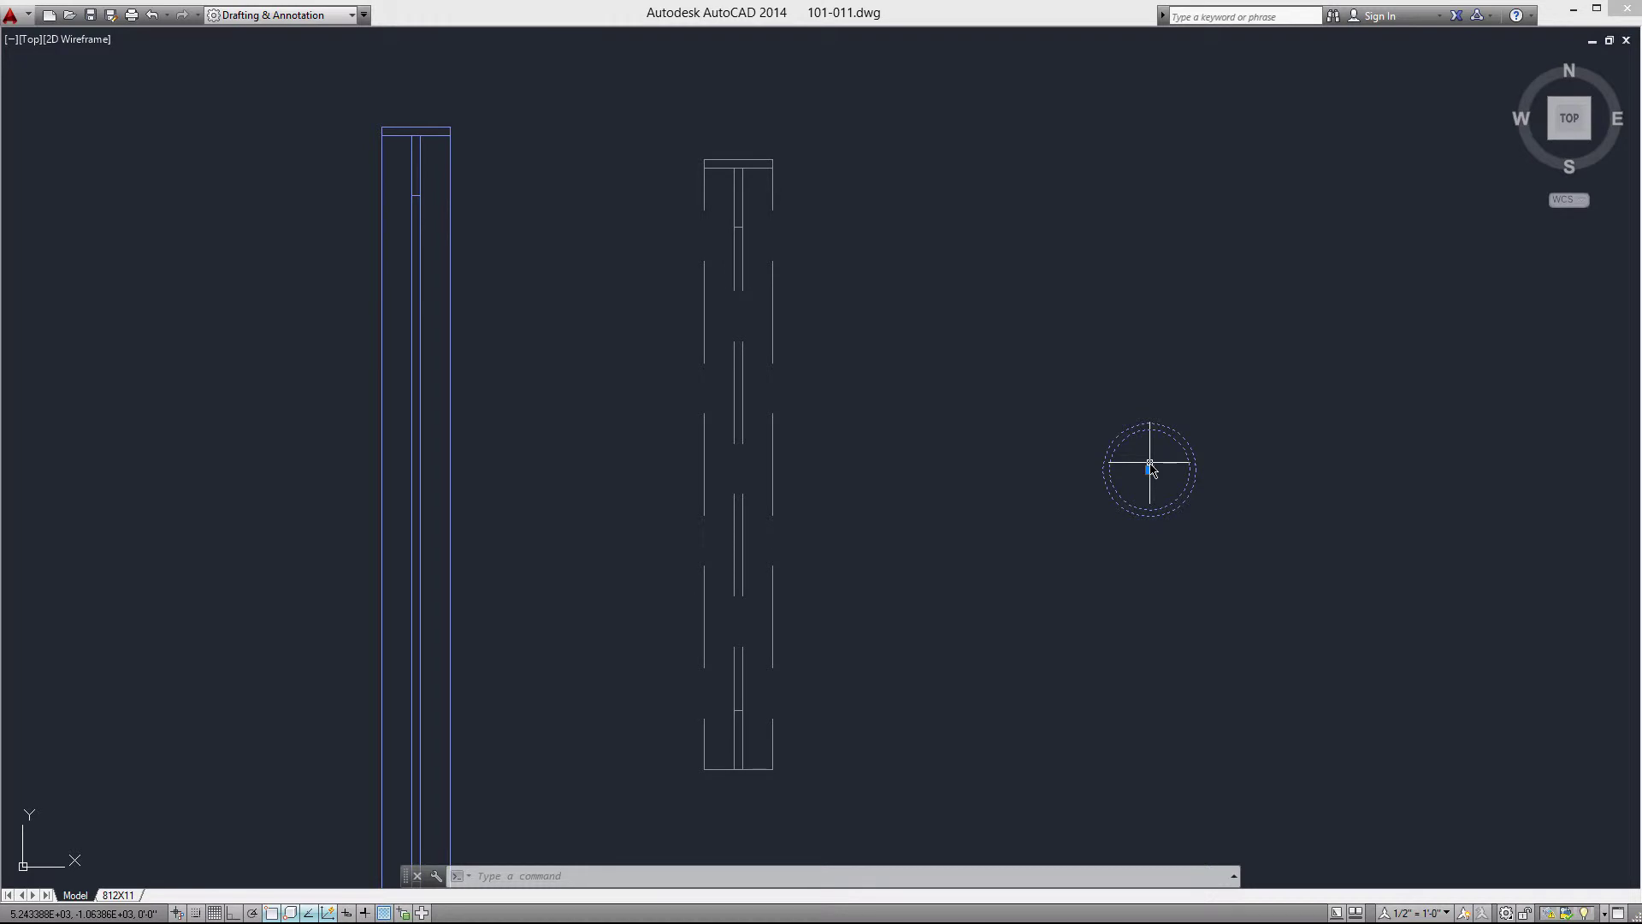
left_click(1026, 335)
left_click(961, 268)
key("Escape")
Step: Zoom to the GROMMET leader on the EX 2 countertop plan
scroll(1209, 495, "down", 5)
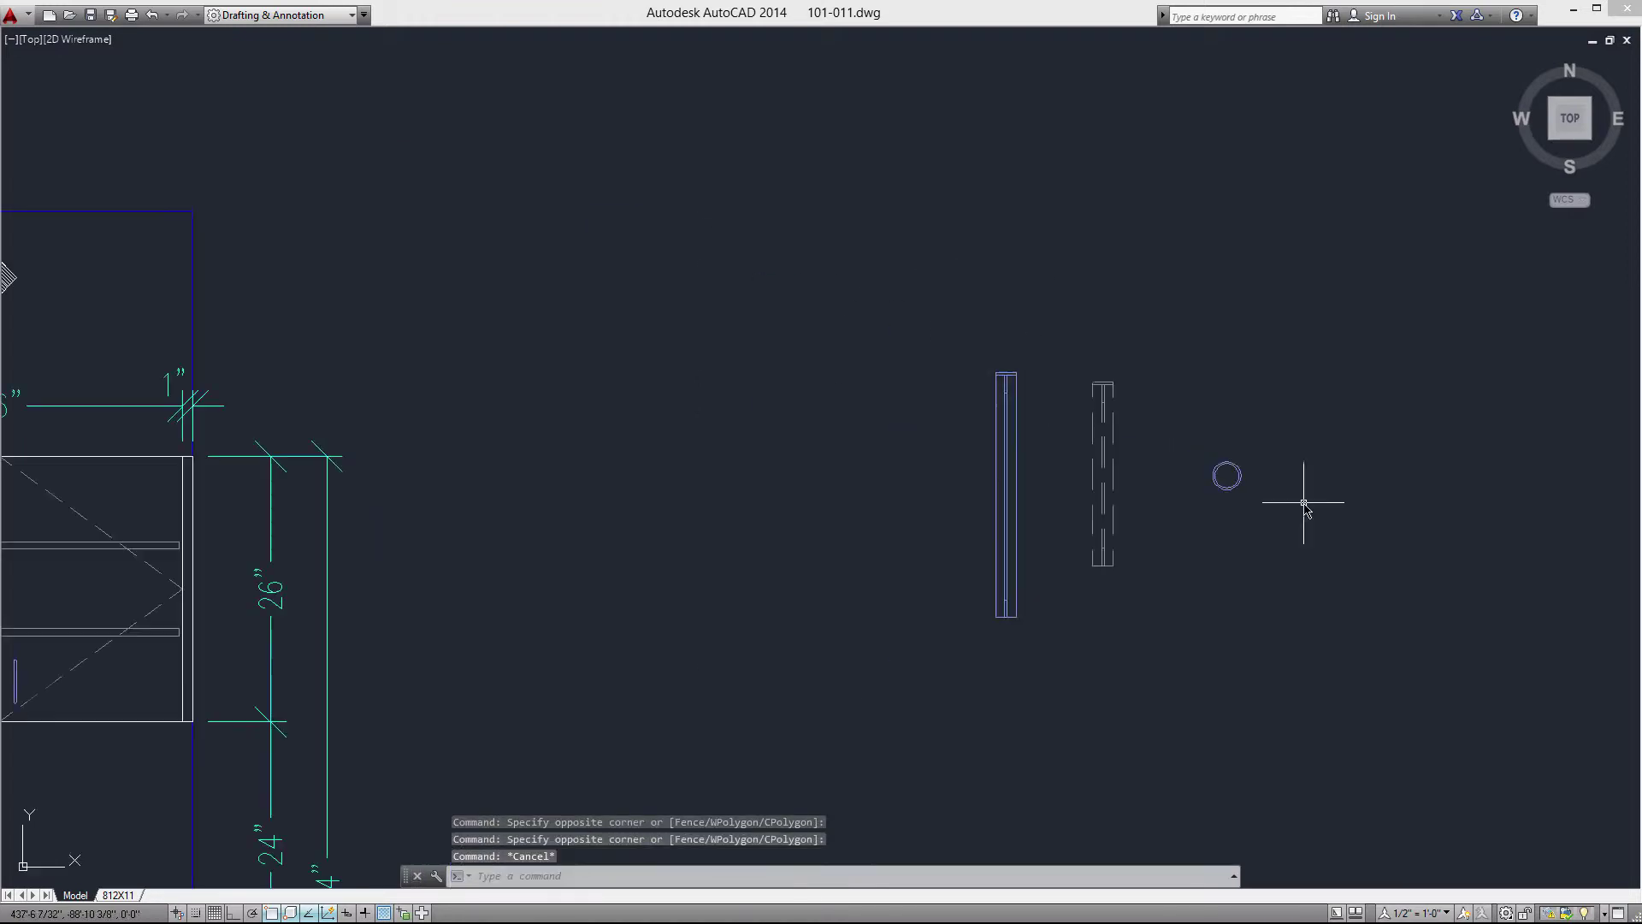
scroll(799, 258, "up", 5)
scroll(821, 343, "up", 3)
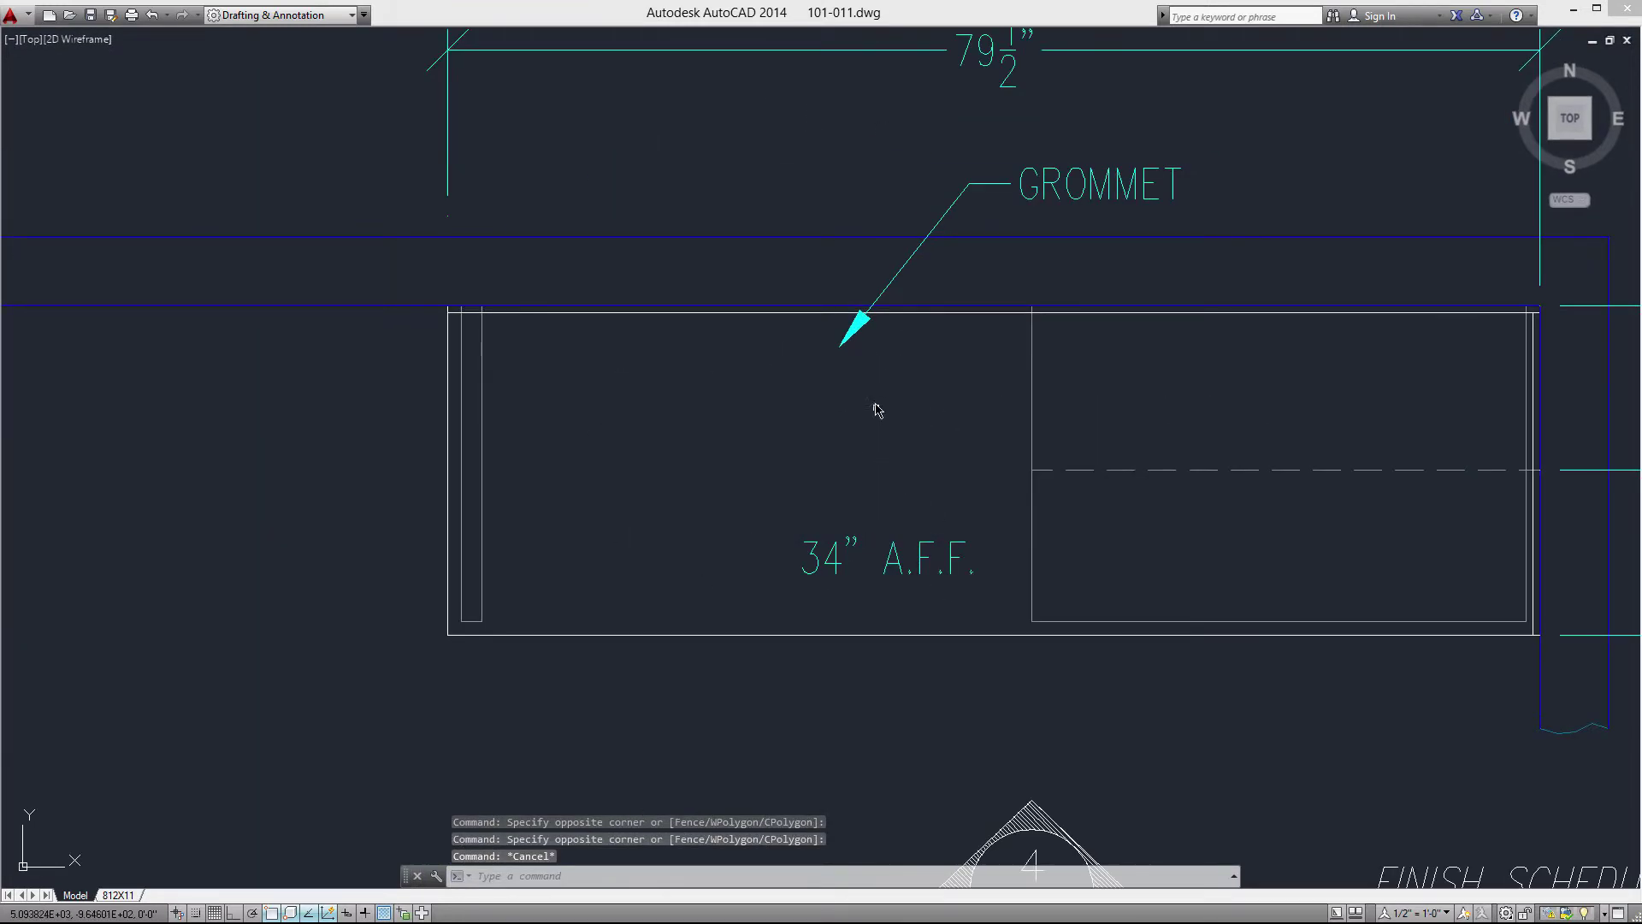
scroll(878, 402, "up", 3)
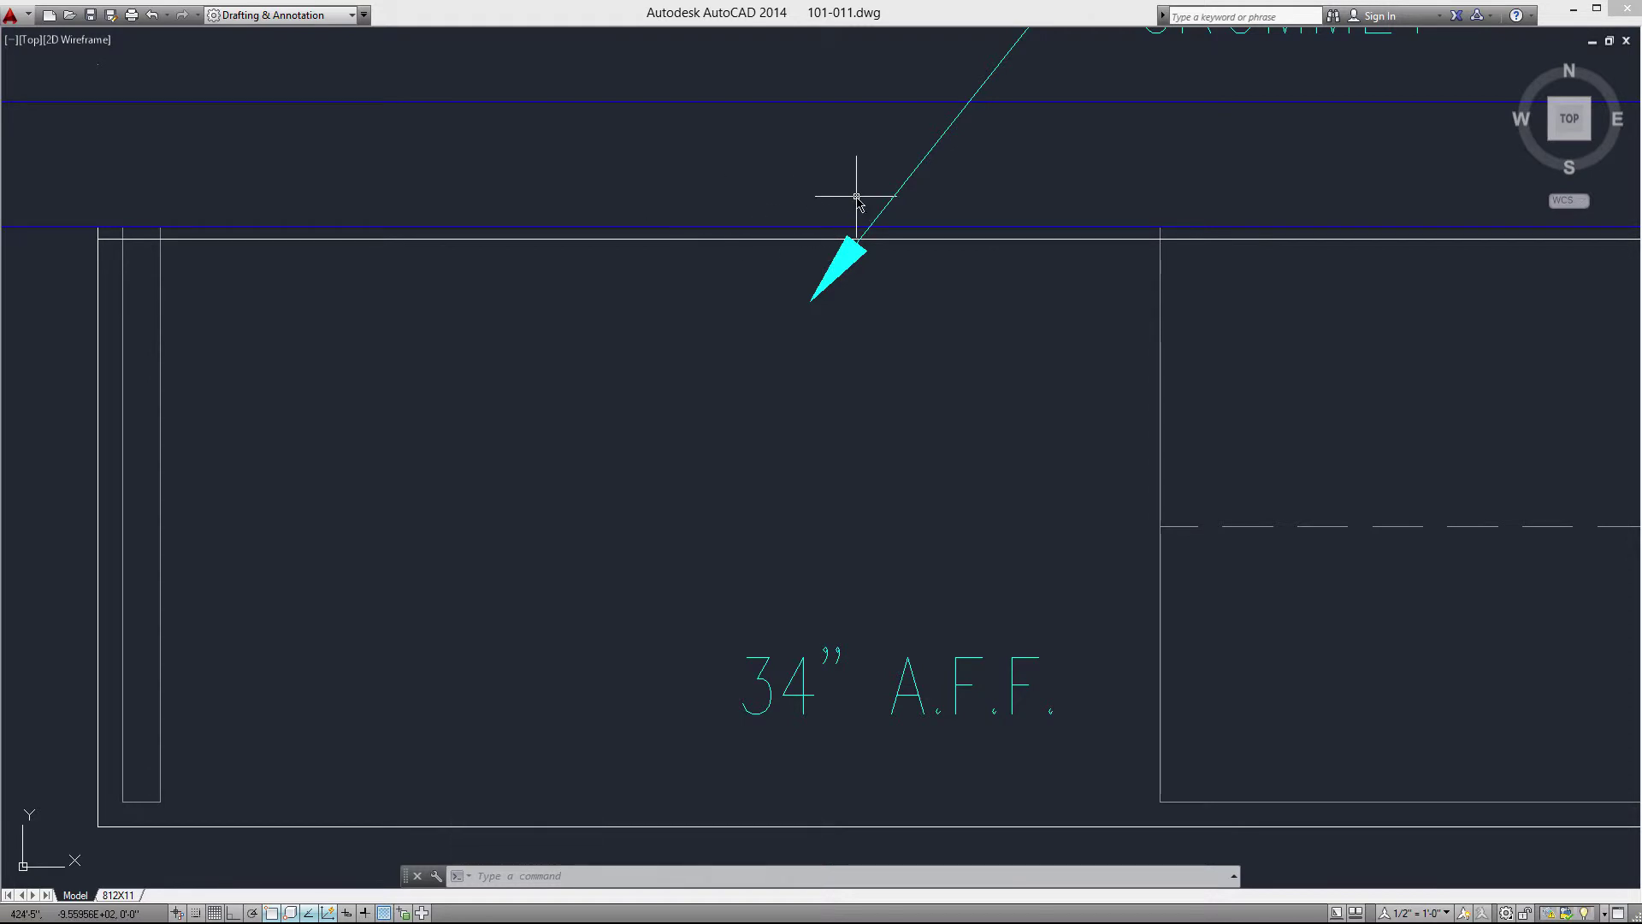
scroll(856, 350, "down", 2)
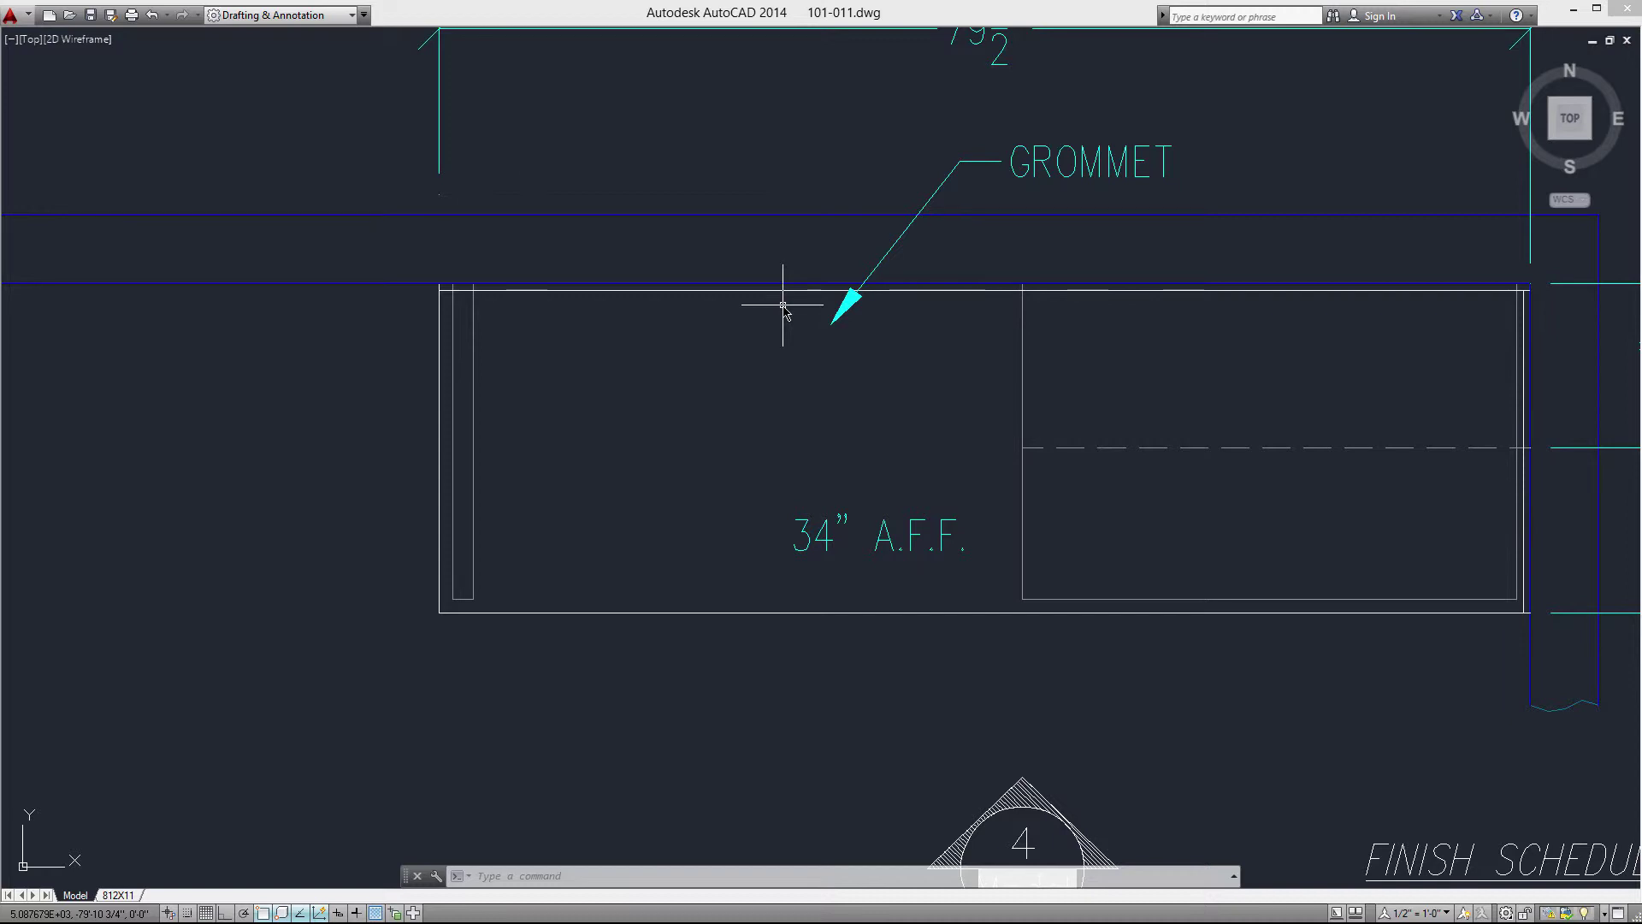
scroll(769, 305, "down", 6)
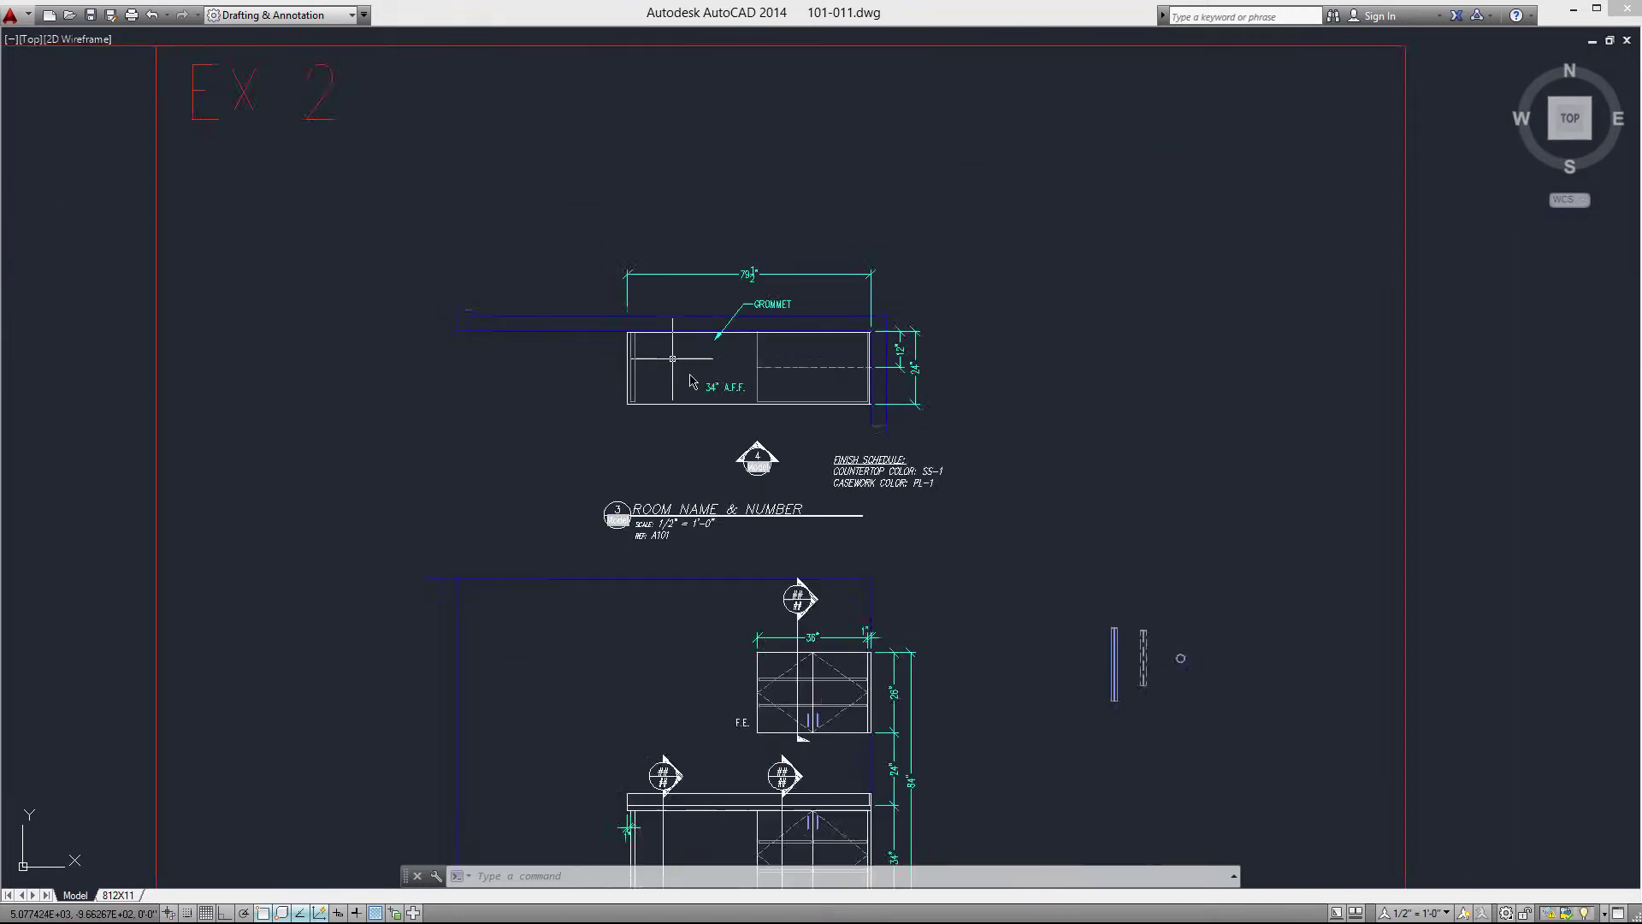
scroll(988, 609, "up", 6)
Step: Select the grommet circle and start moving it from its centre point
left_click(1103, 550)
left_click(1009, 476)
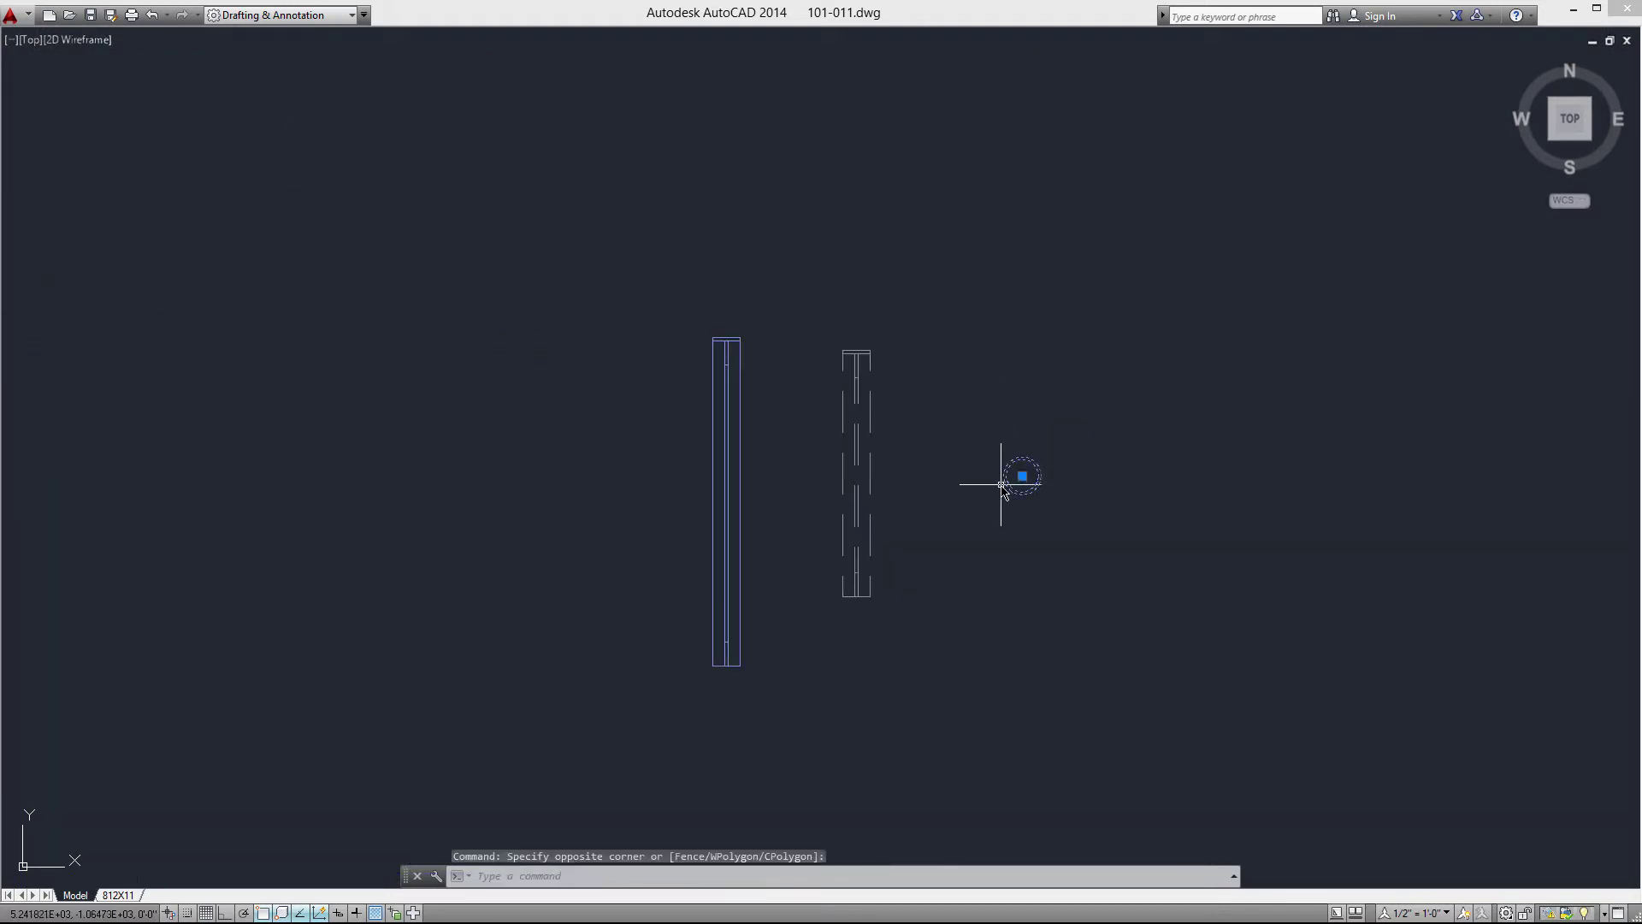
scroll(1014, 479, "up", 5)
right_click(1030, 473)
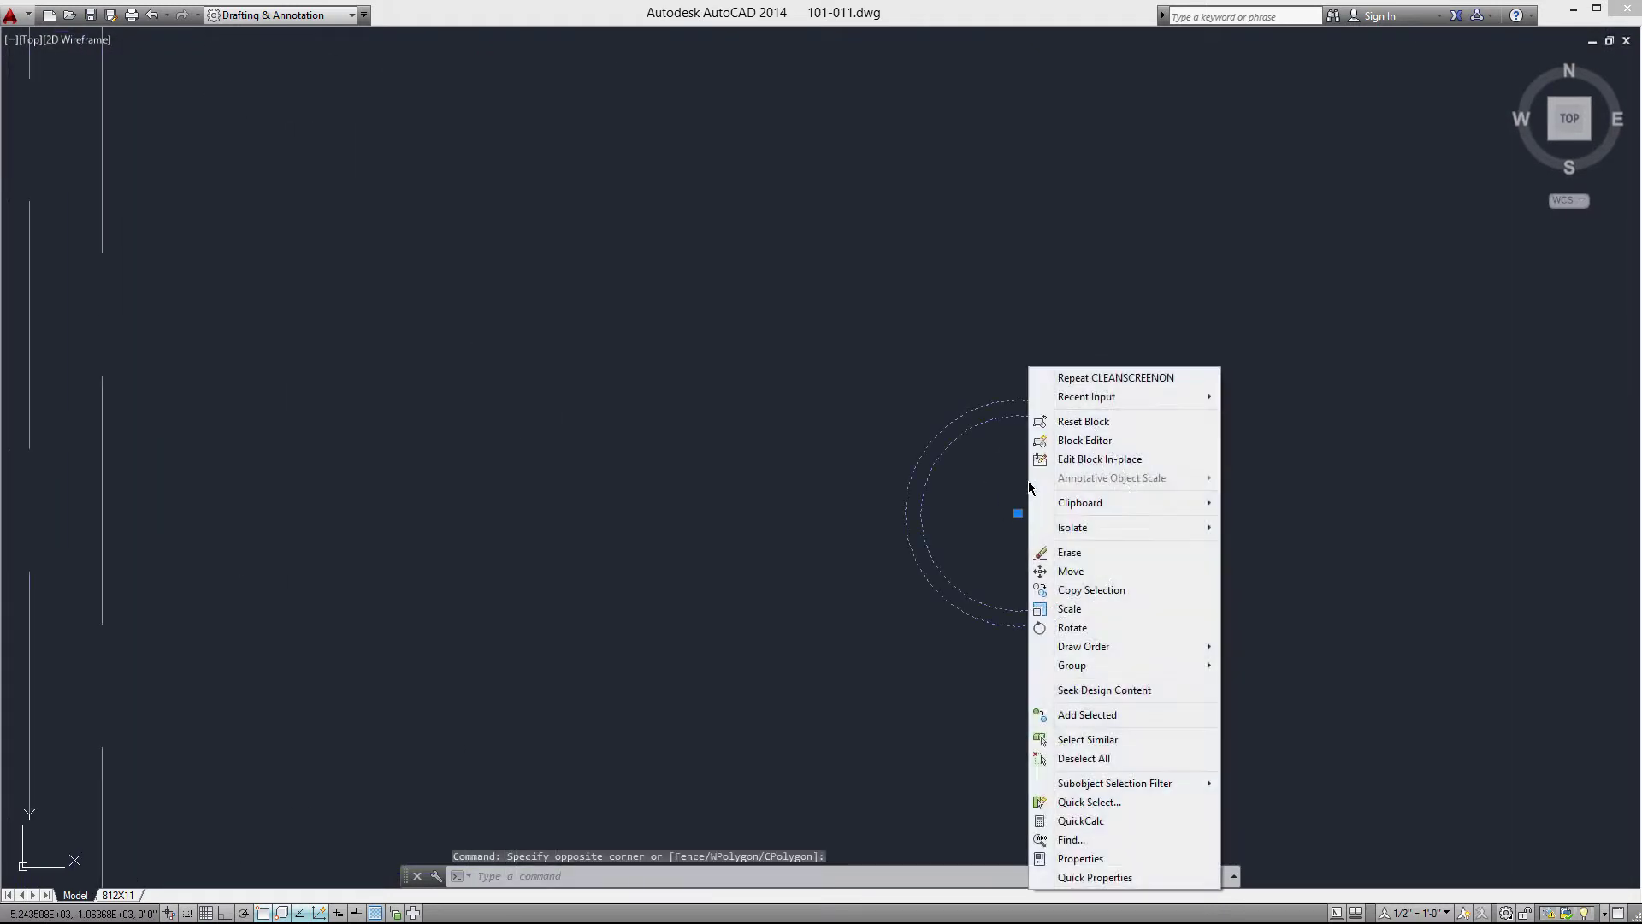
left_click(1056, 572)
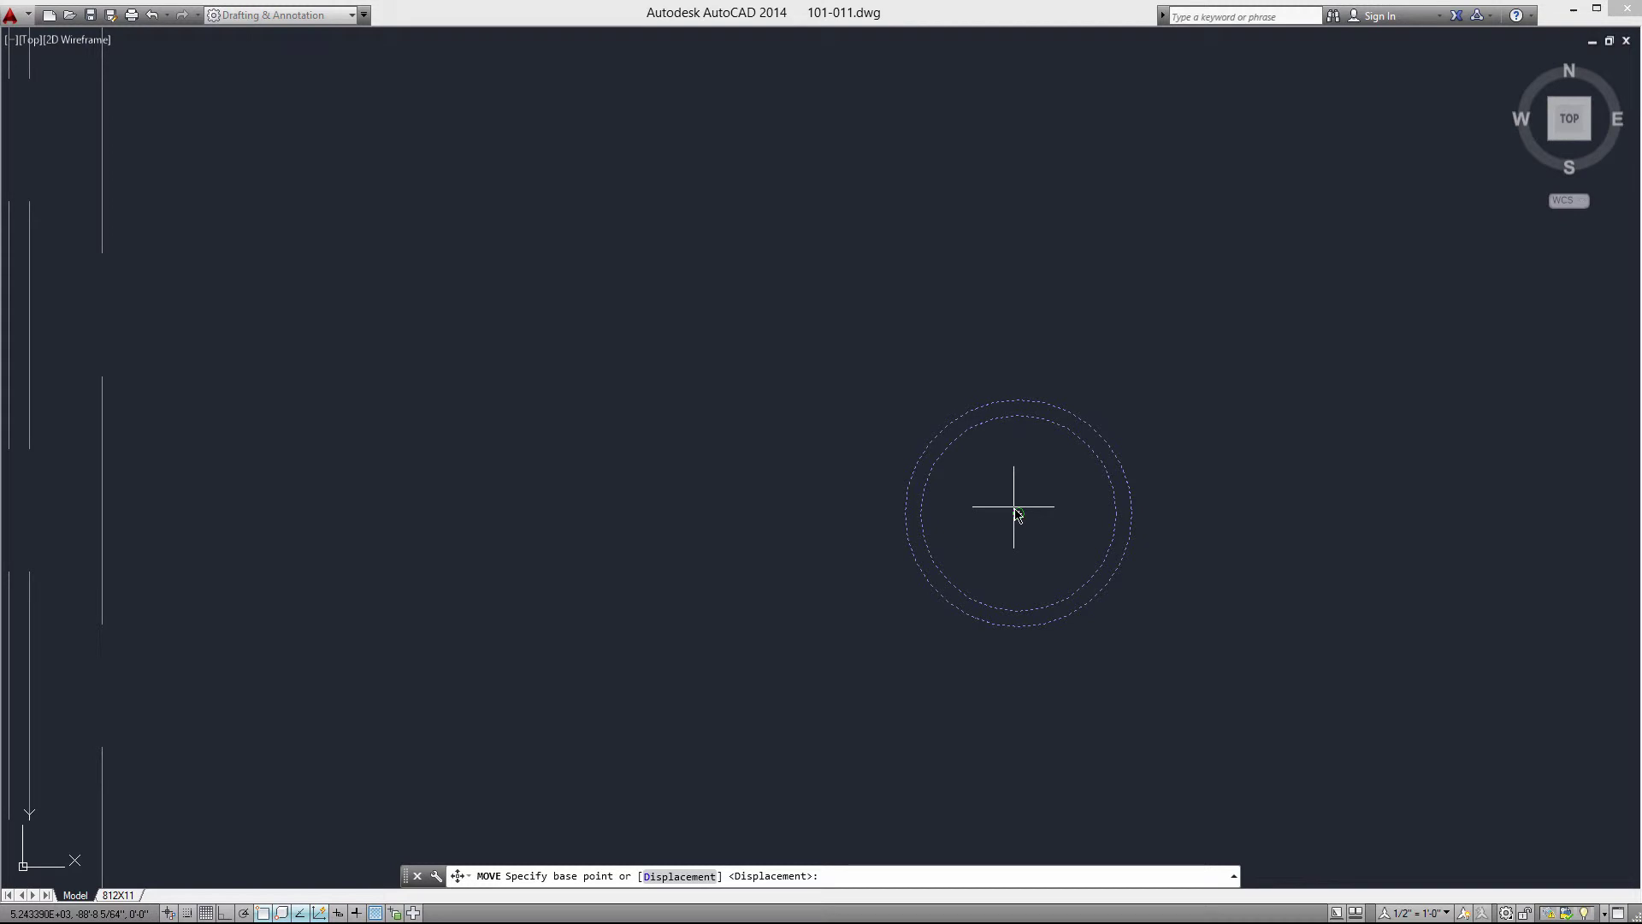
left_click(1020, 513)
scroll(1198, 453, "down", 8)
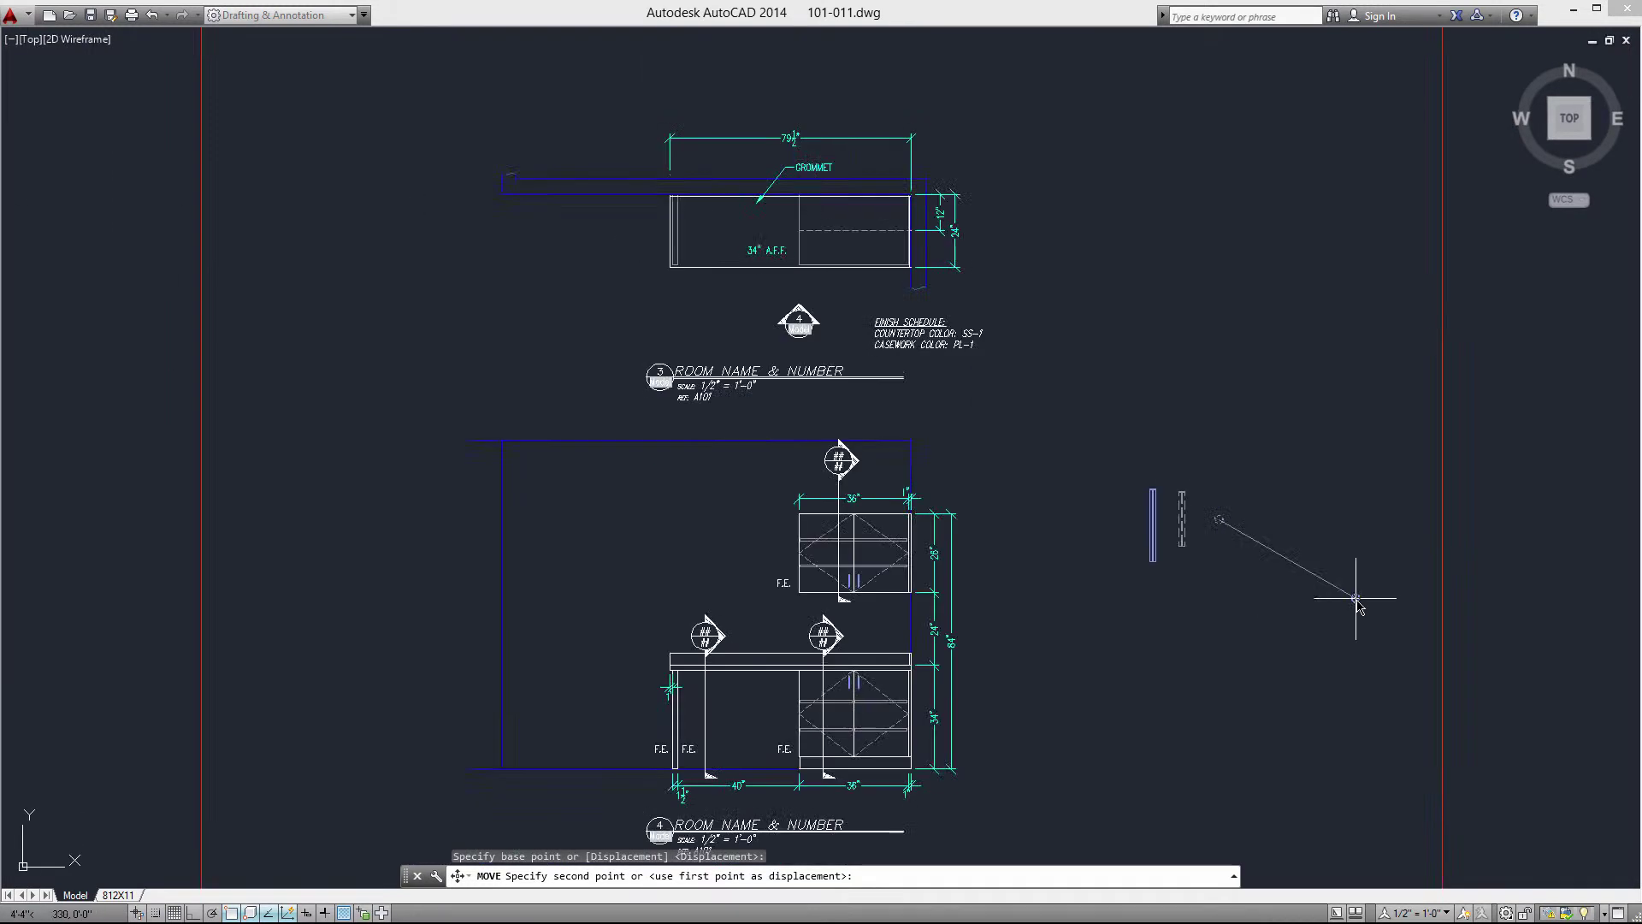
scroll(1095, 438, "up", 10)
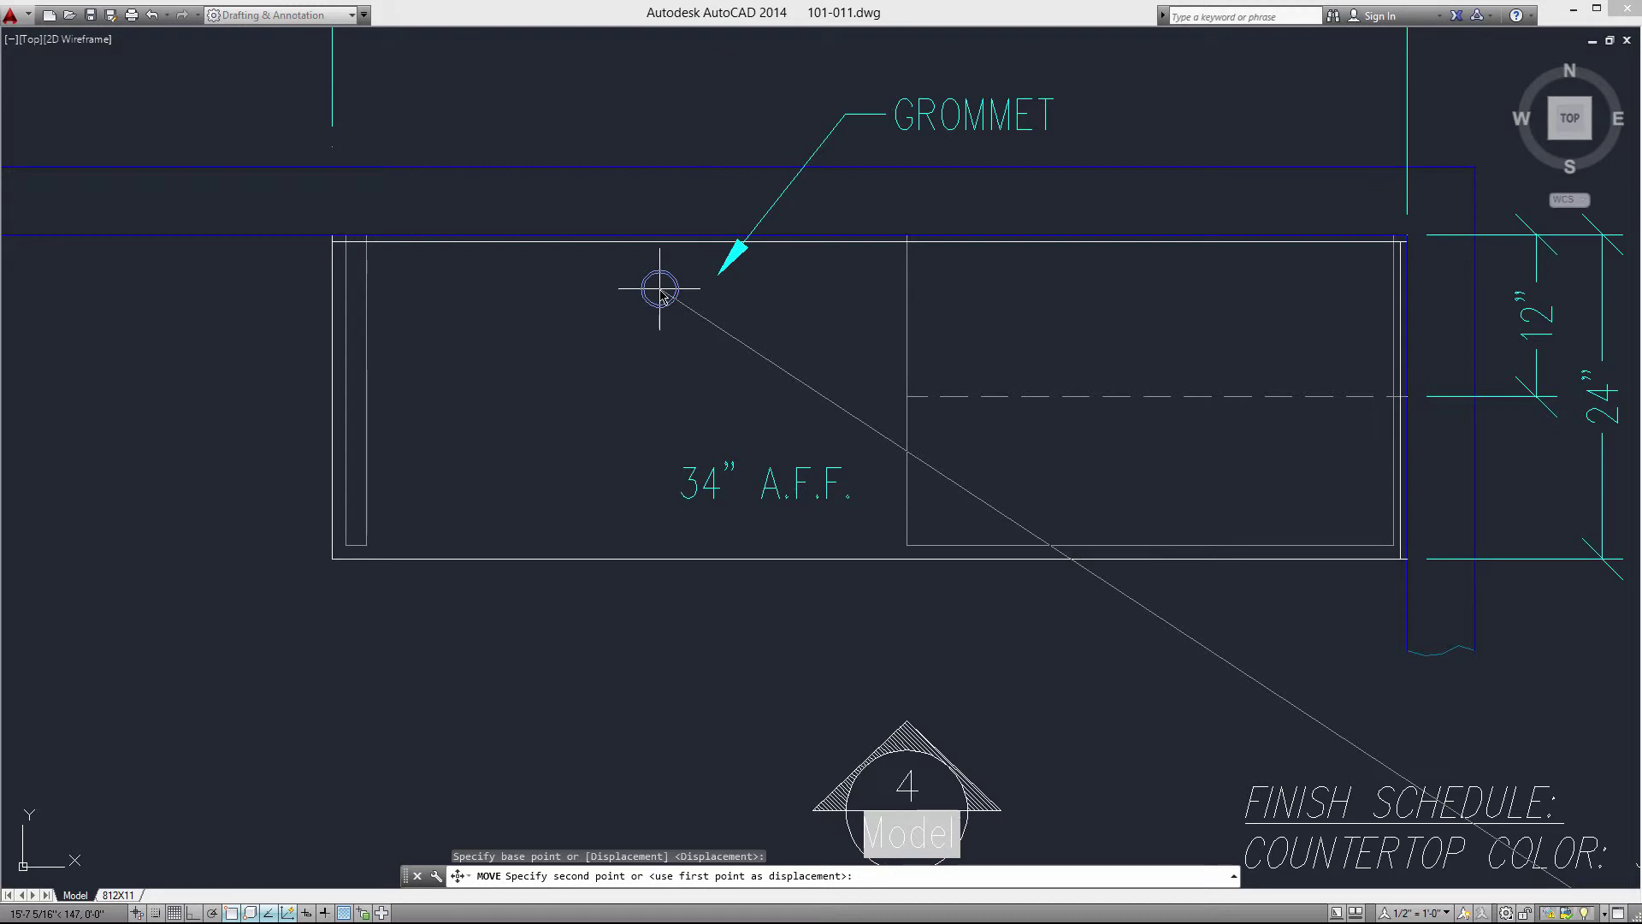
Step: Place the grommet @6,-3 from the midpoint between the knee-space corners
right_click(662, 294, "shift")
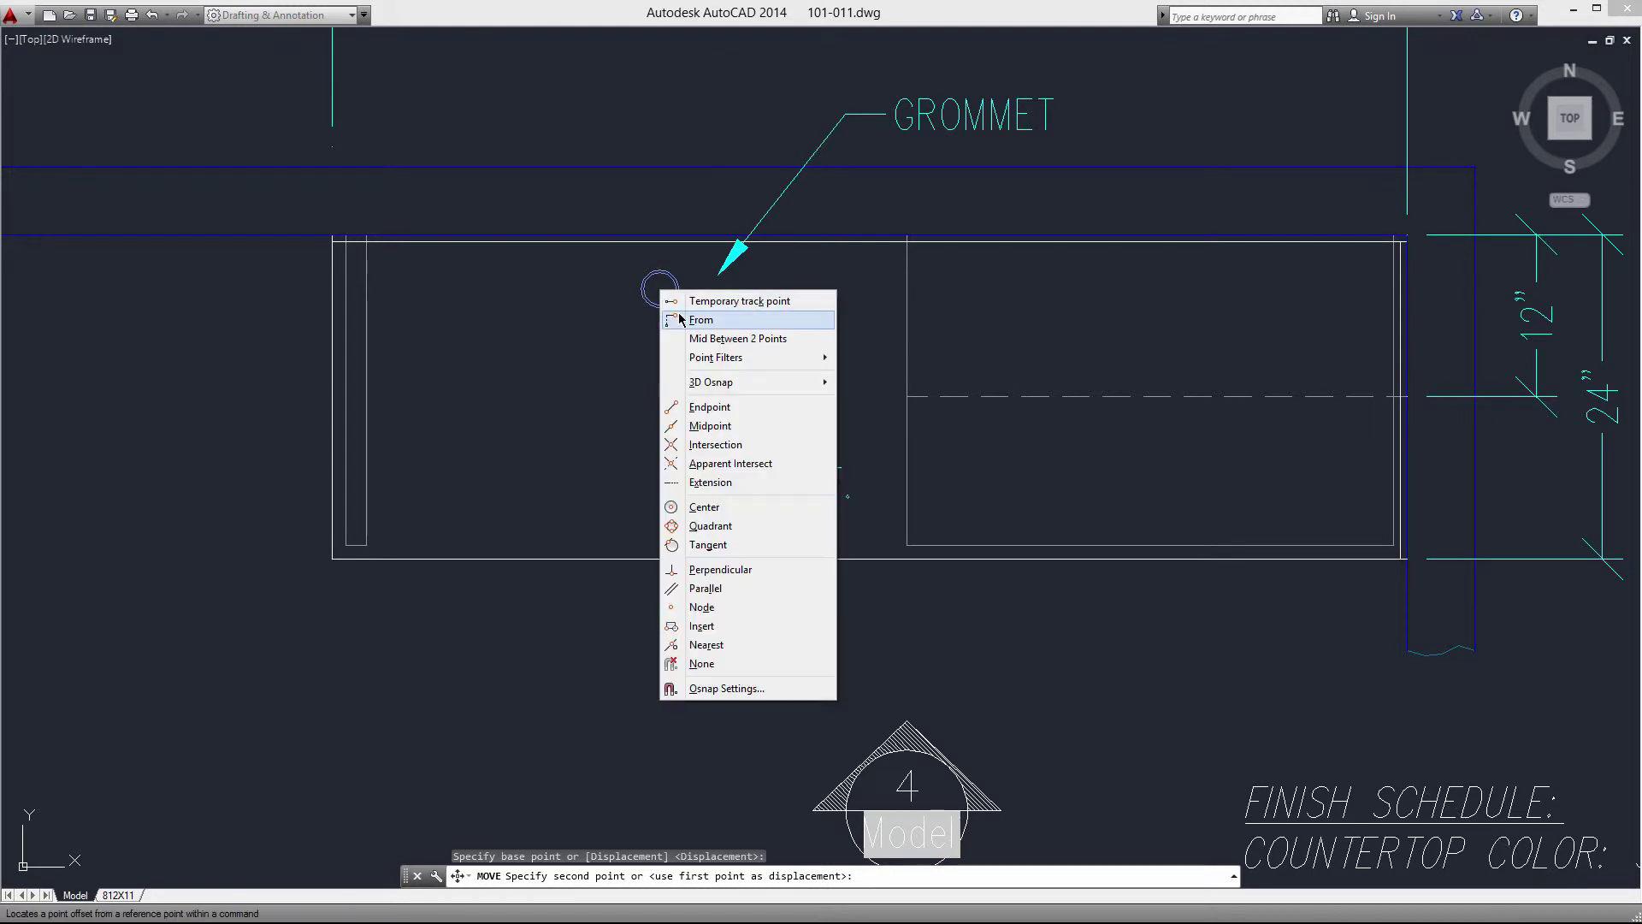
left_click(700, 319)
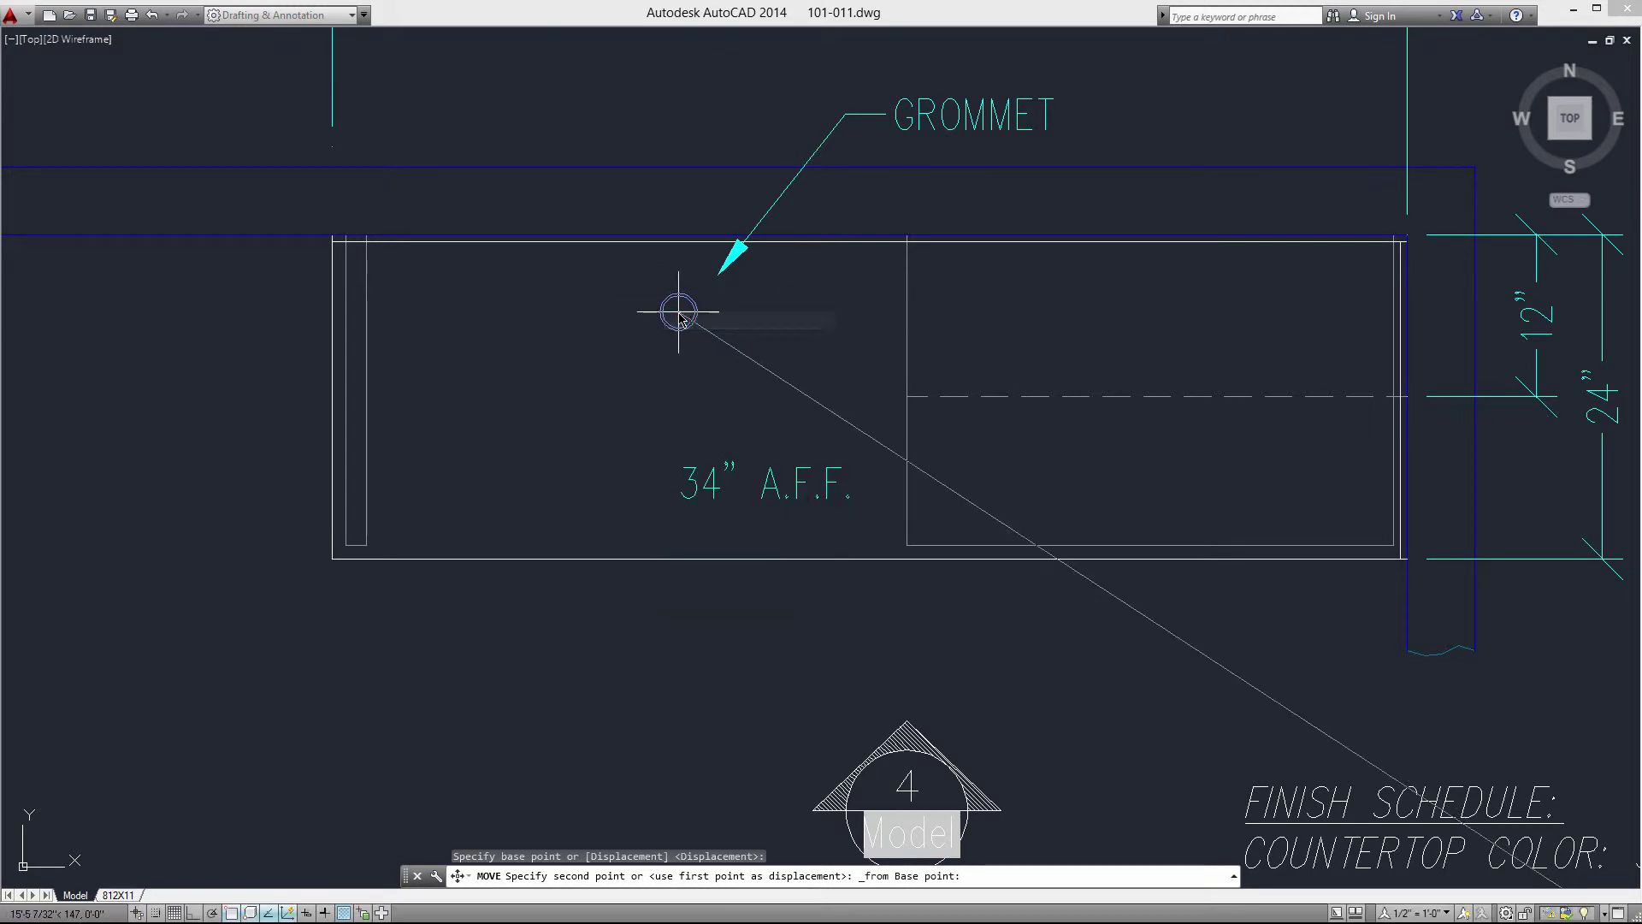
right_click(635, 303, "shift")
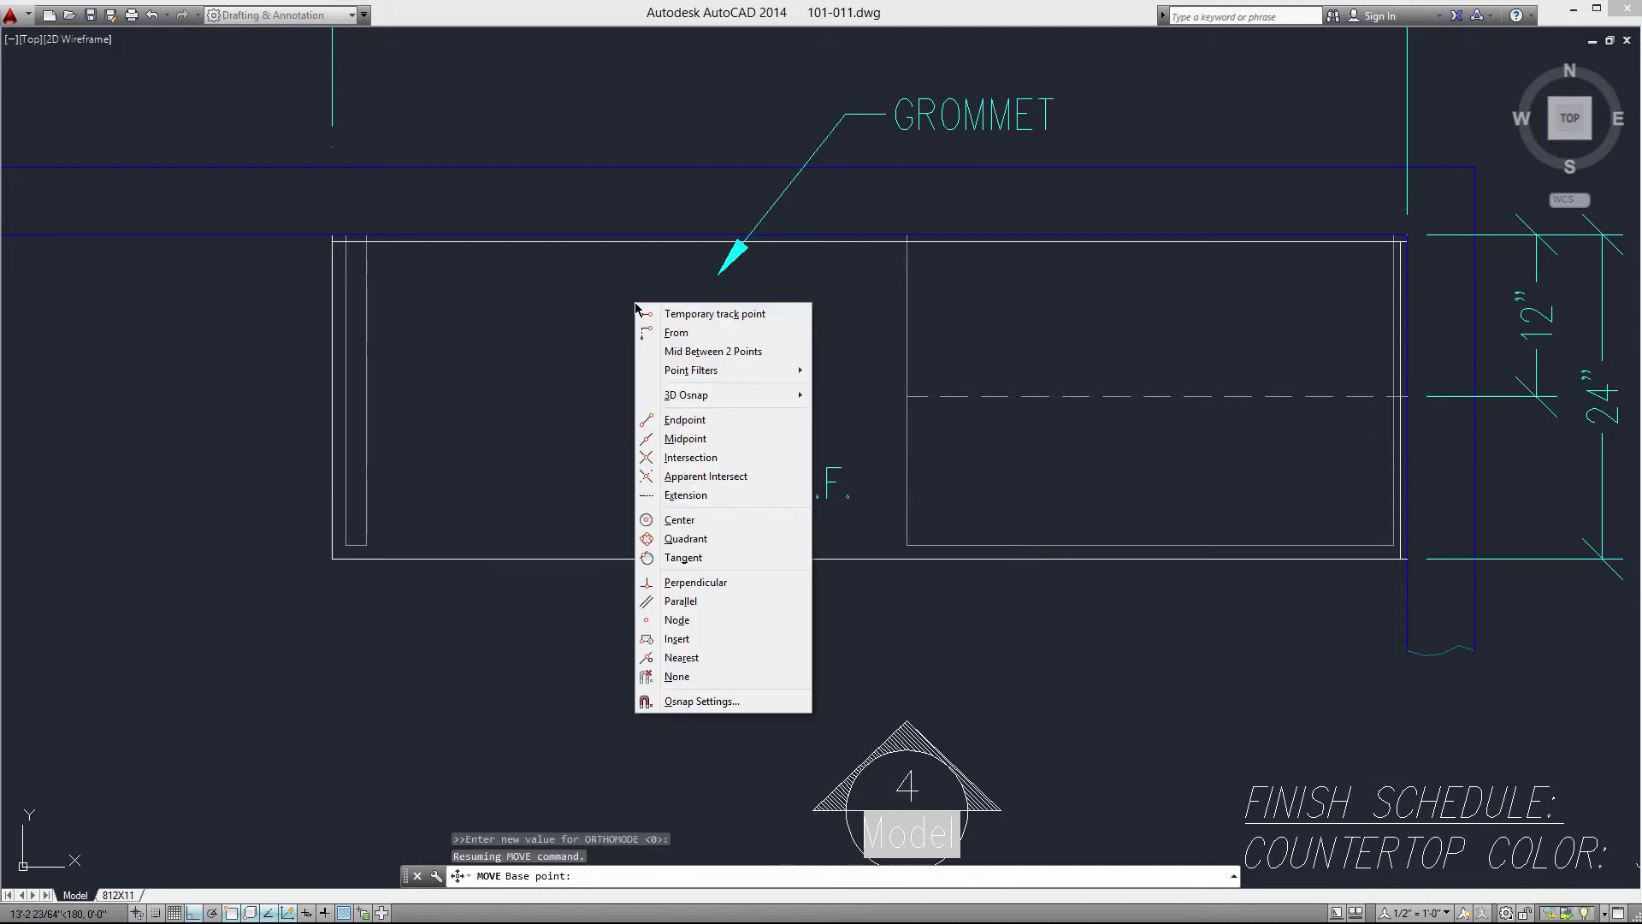
left_click(689, 350)
scroll(479, 214, "up", 3)
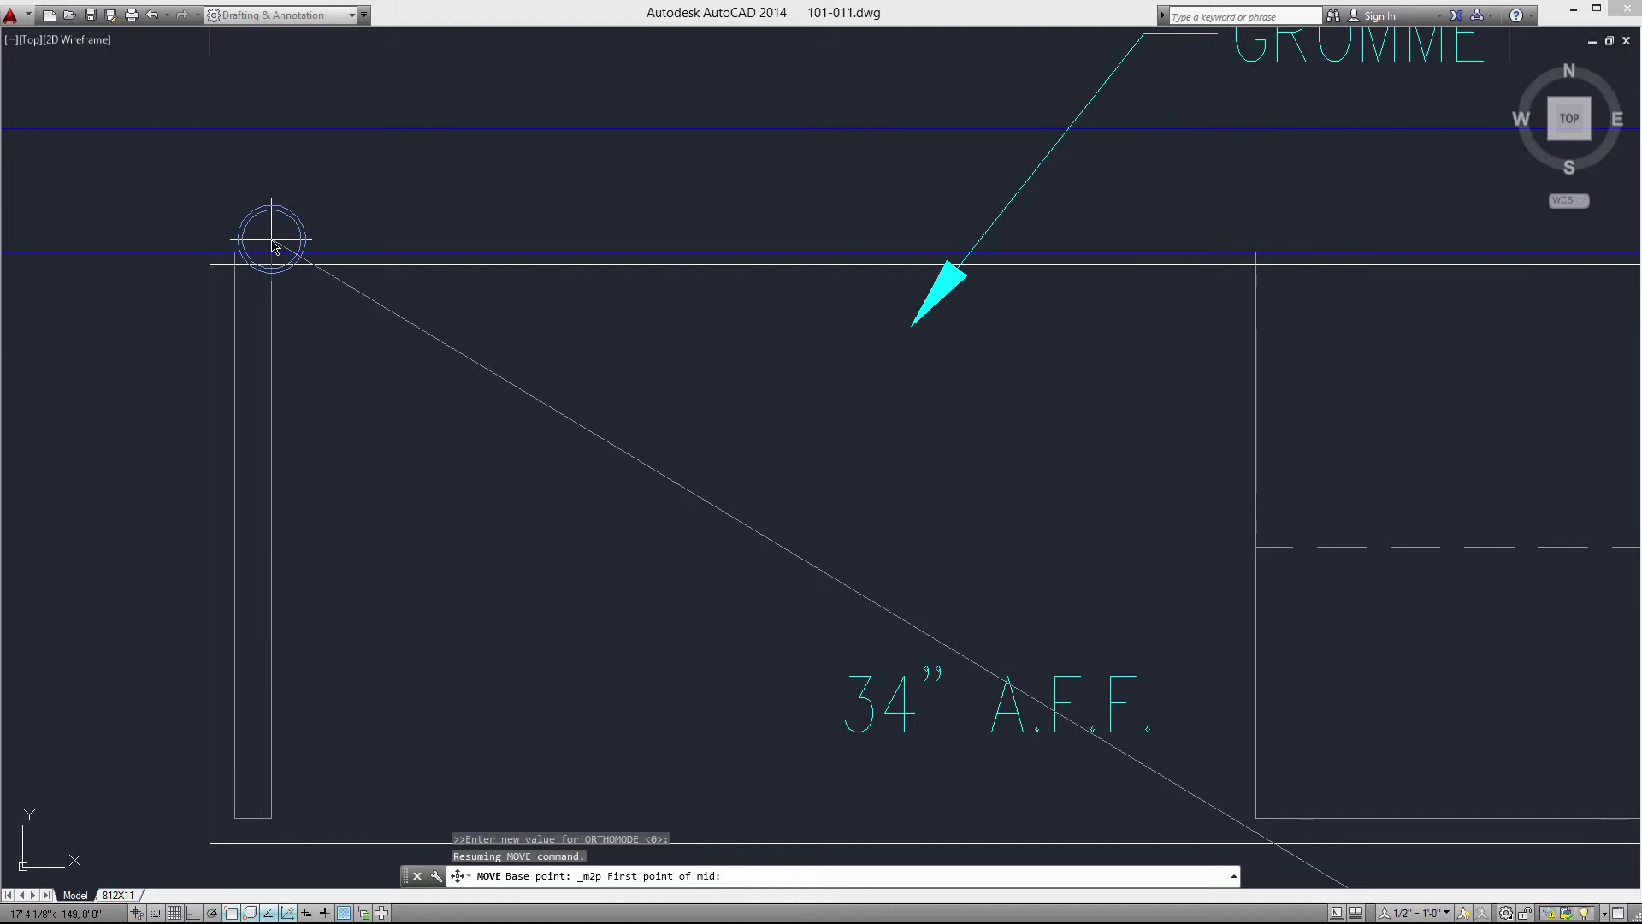
left_click(273, 245)
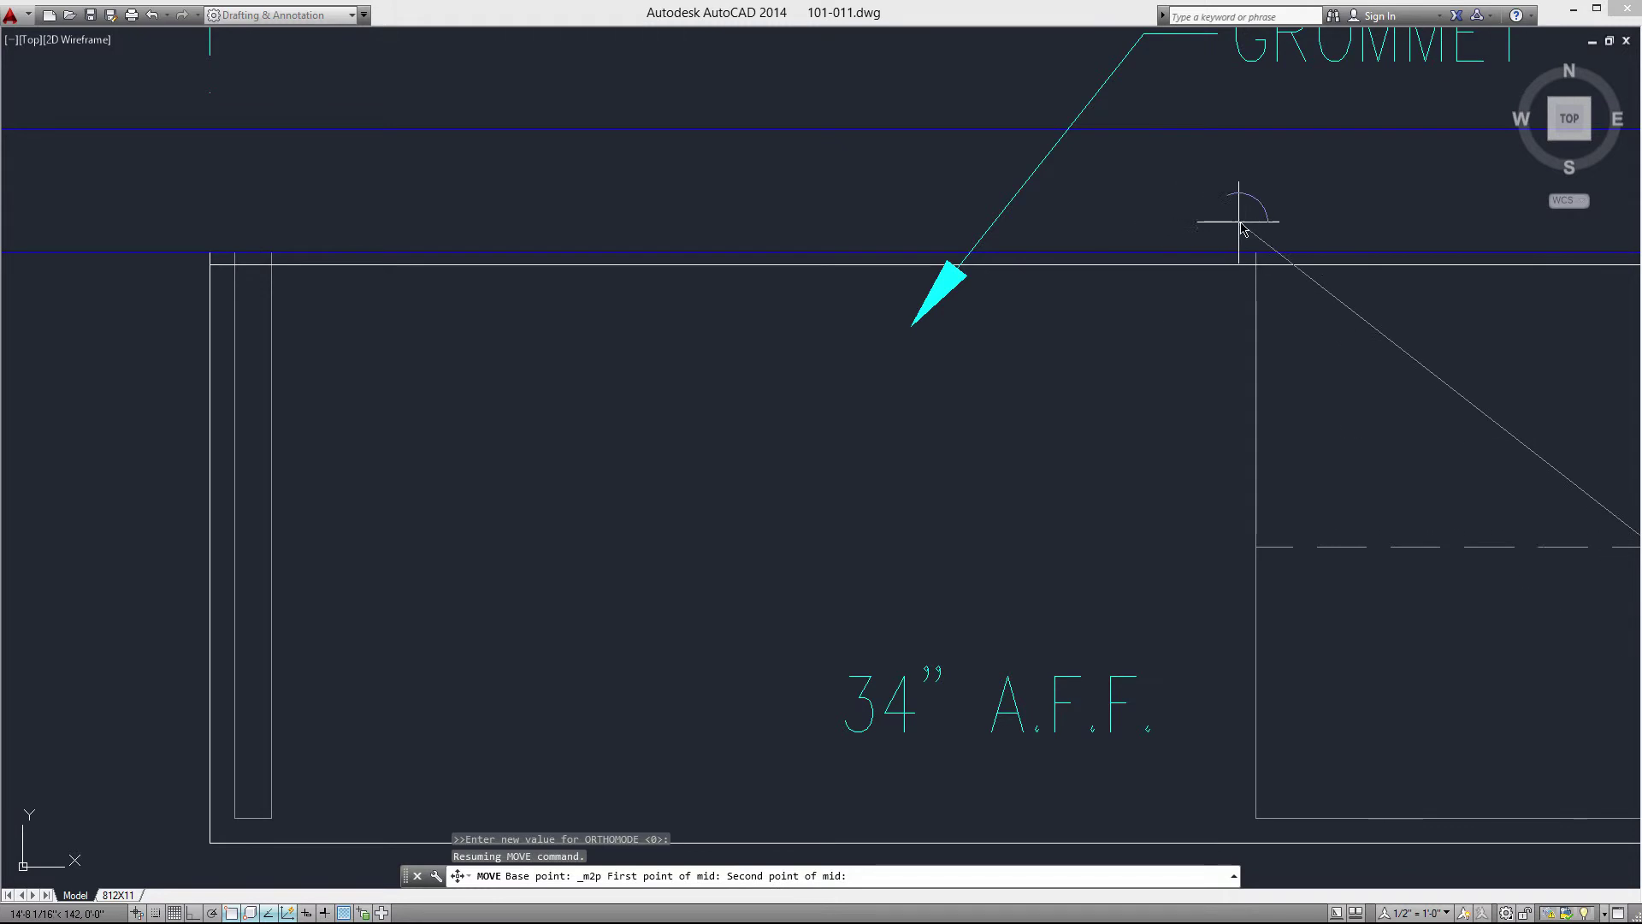
left_click(1257, 251)
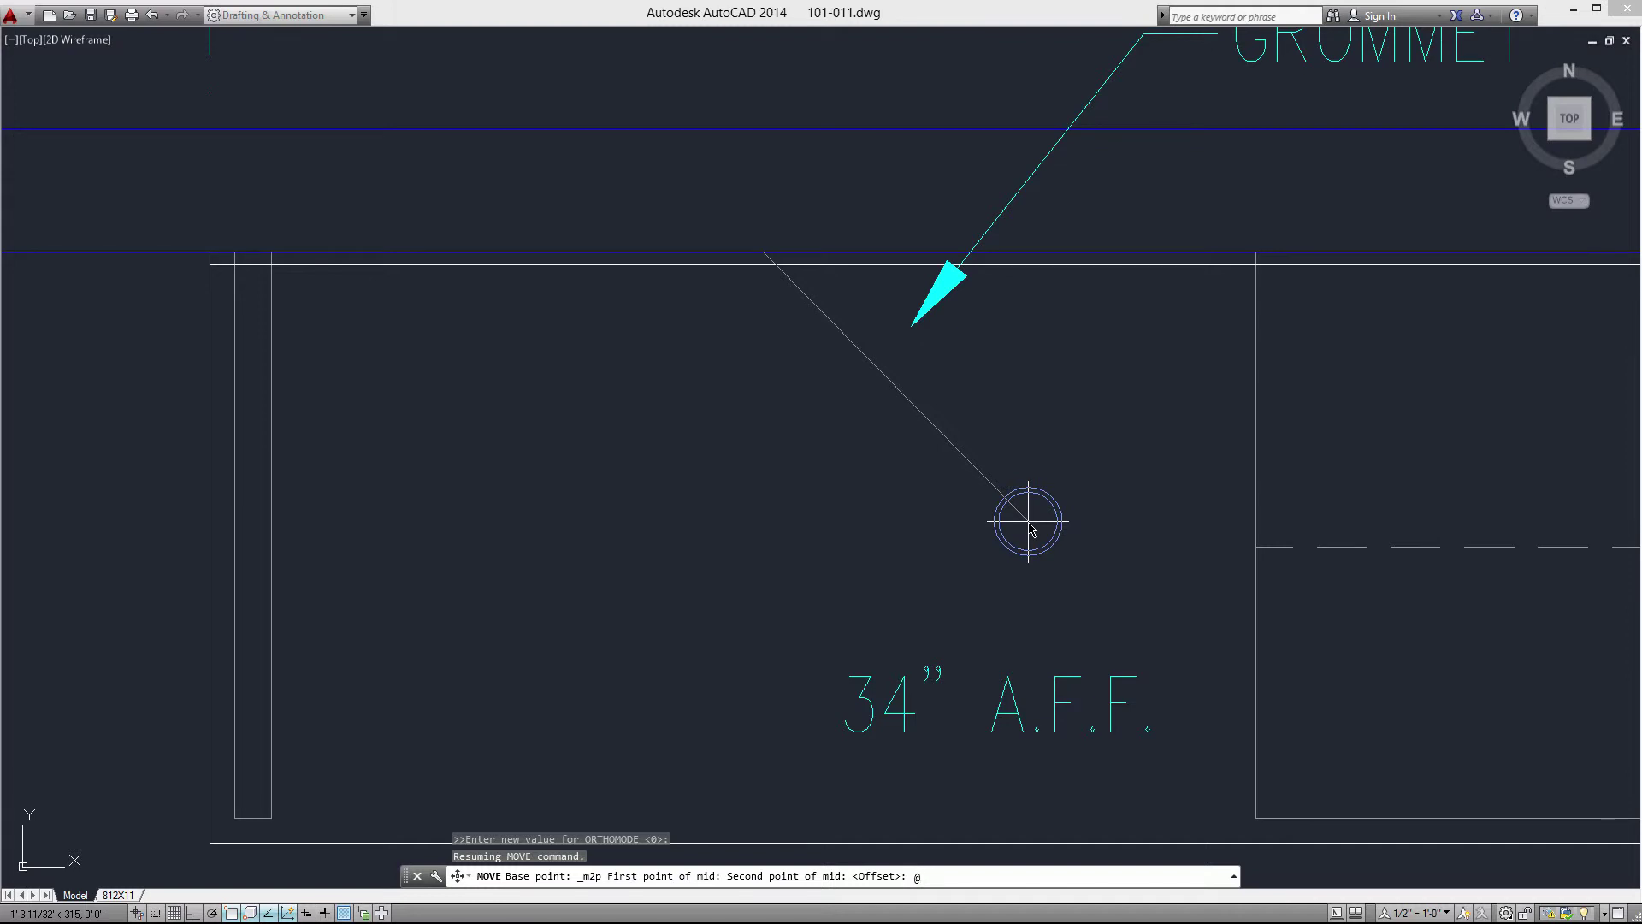
key("Return")
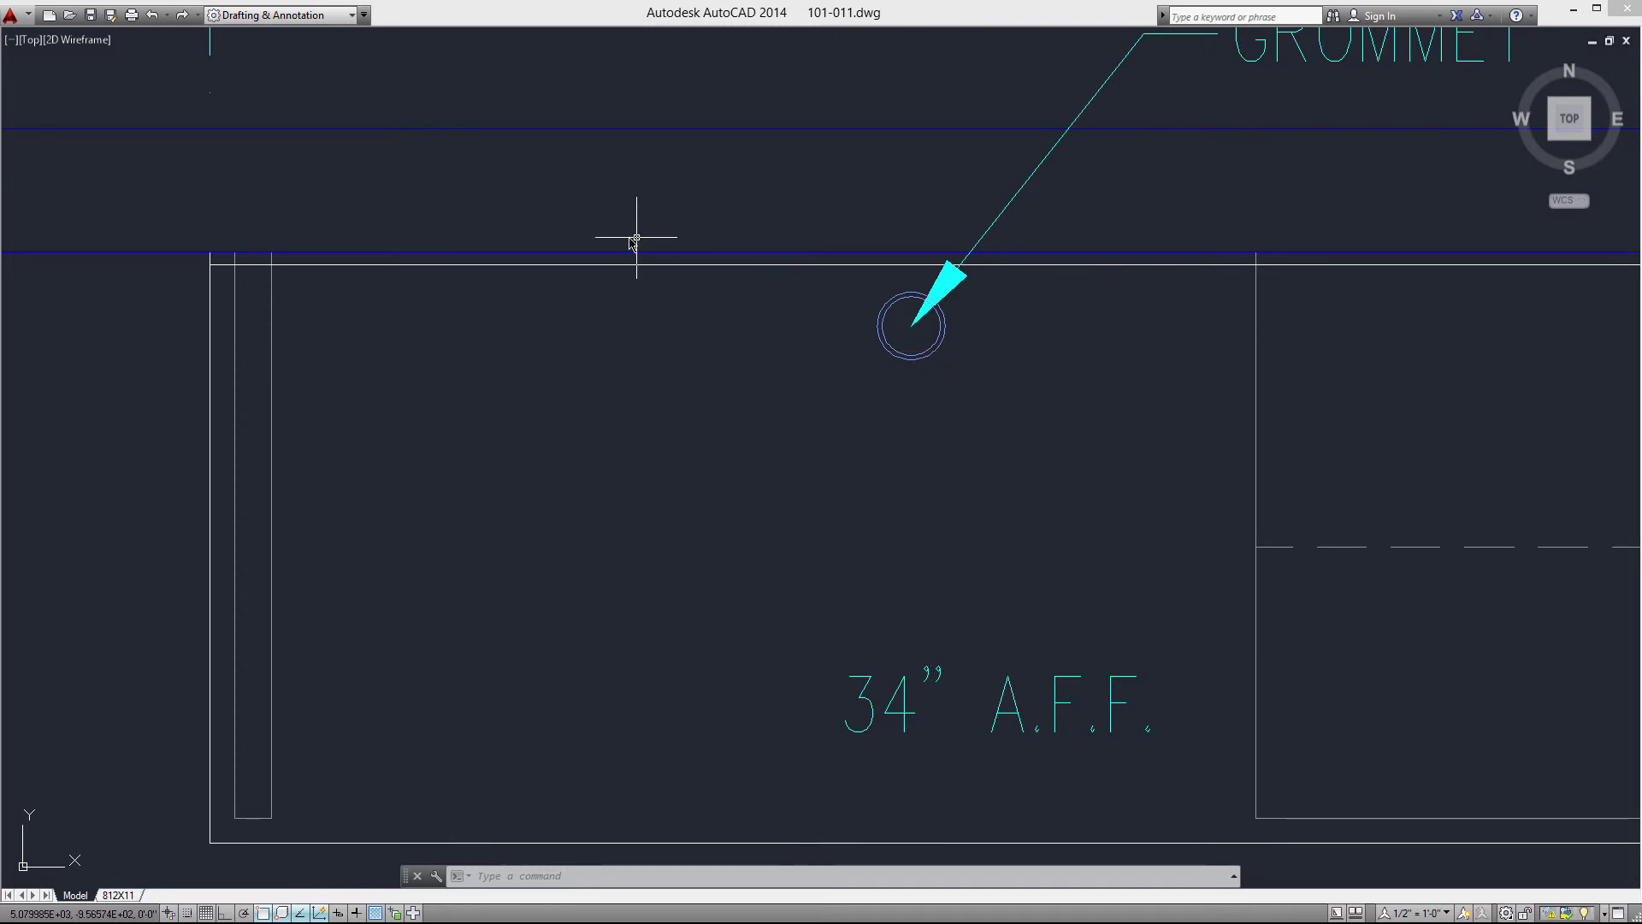
scroll(632, 275, "down", 6)
Step: Window-select the dashed plan bracket and grab its top grip
scroll(1109, 545, "up", 4)
scroll(1215, 744, "up", 2)
left_click(1206, 718)
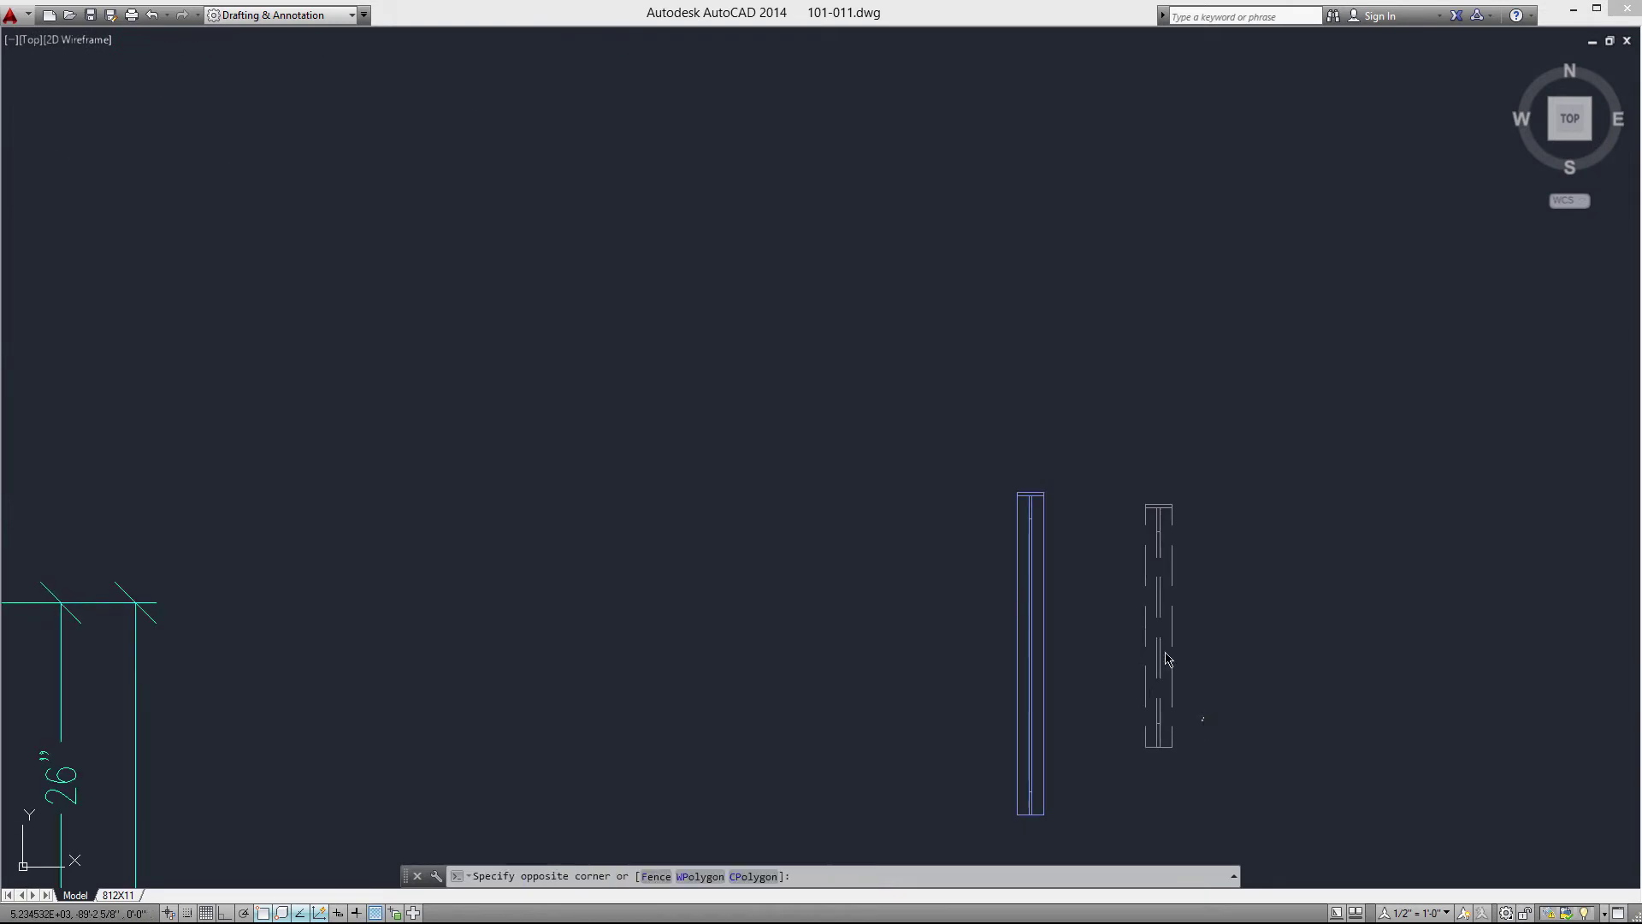
scroll(1163, 513, "up", 3)
left_click(1172, 444)
left_click(1171, 442)
scroll(1272, 414, "down", 3)
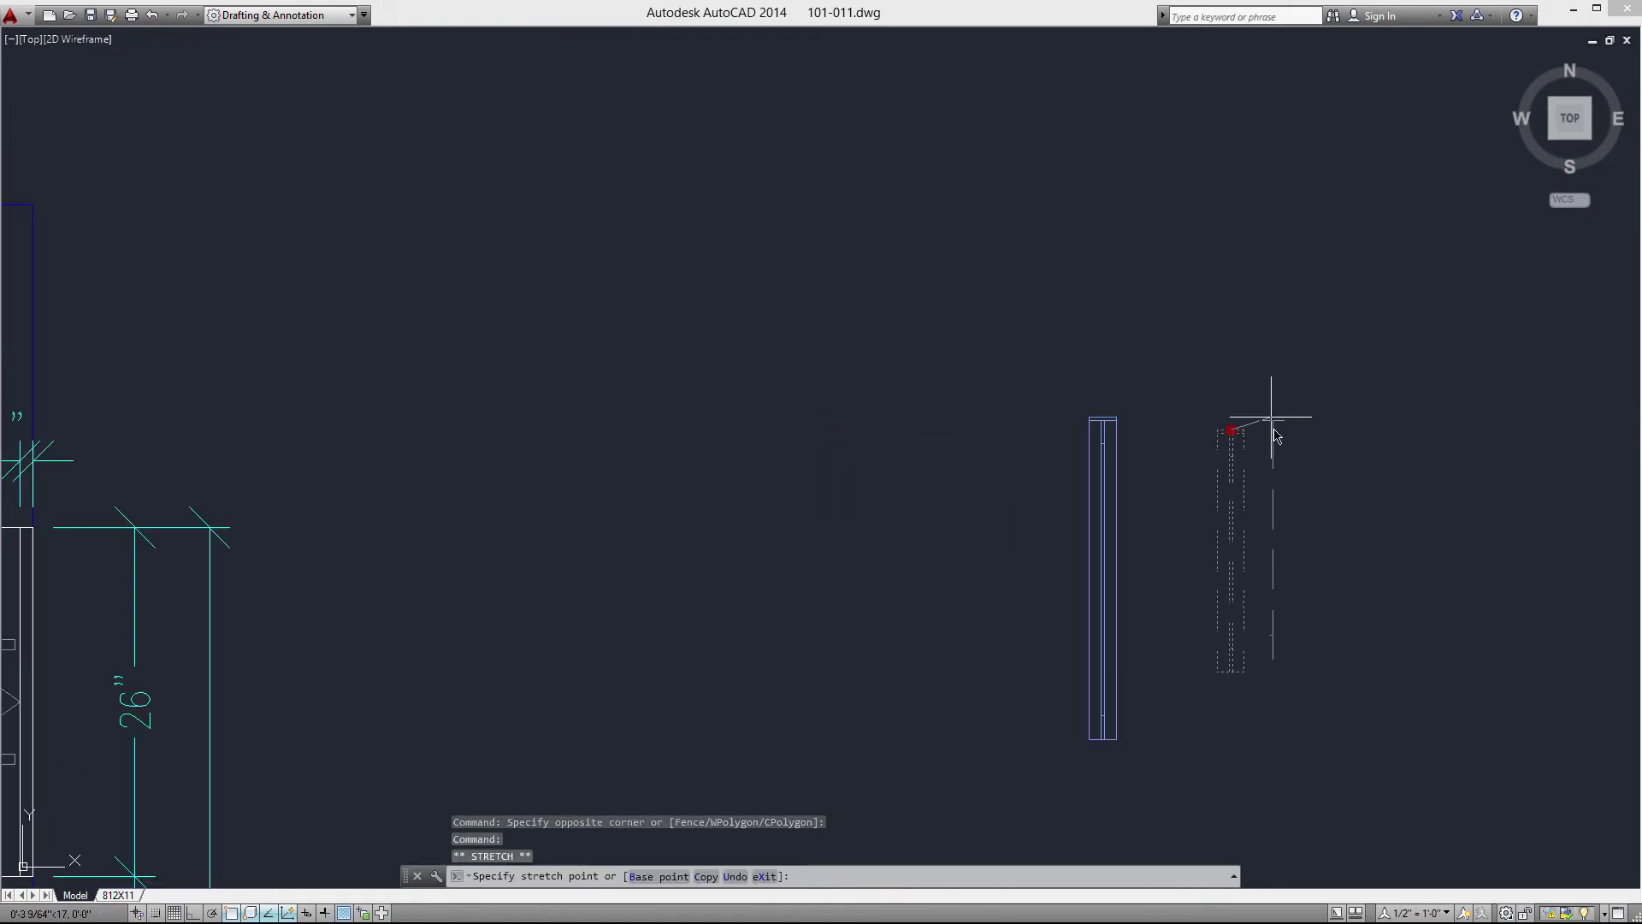
scroll(777, 136, "up", 7)
scroll(777, 135, "down", 3)
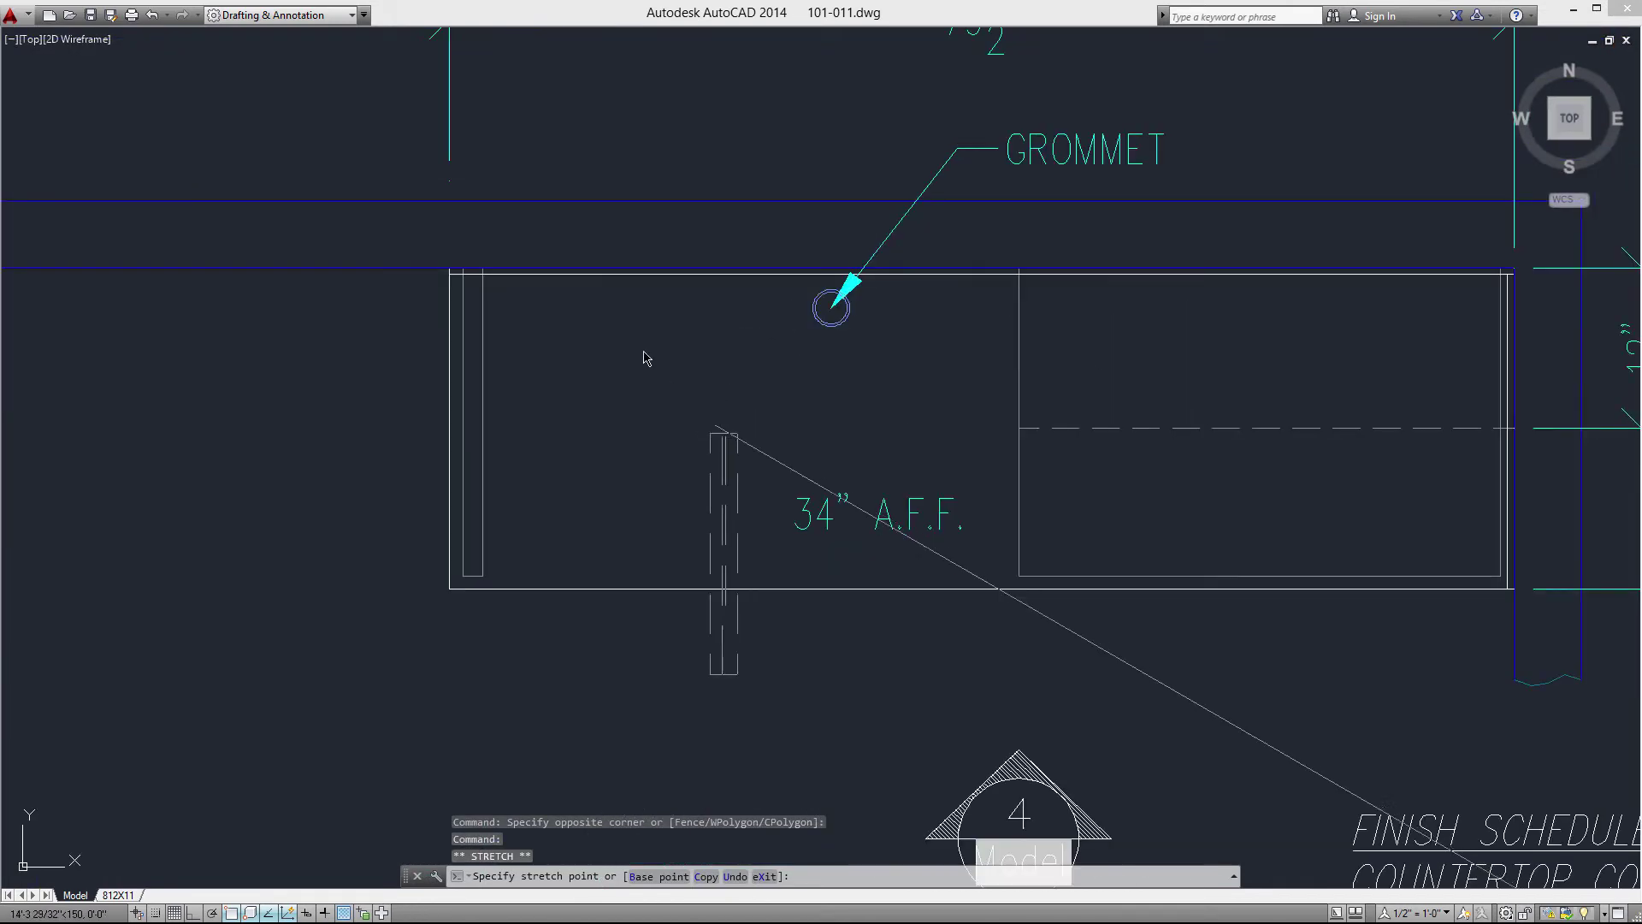
scroll(705, 336, "up", 3)
Step: Centre the bracket midway between the knee space's left corner and the cabinet corner
right_click(704, 336, "shift")
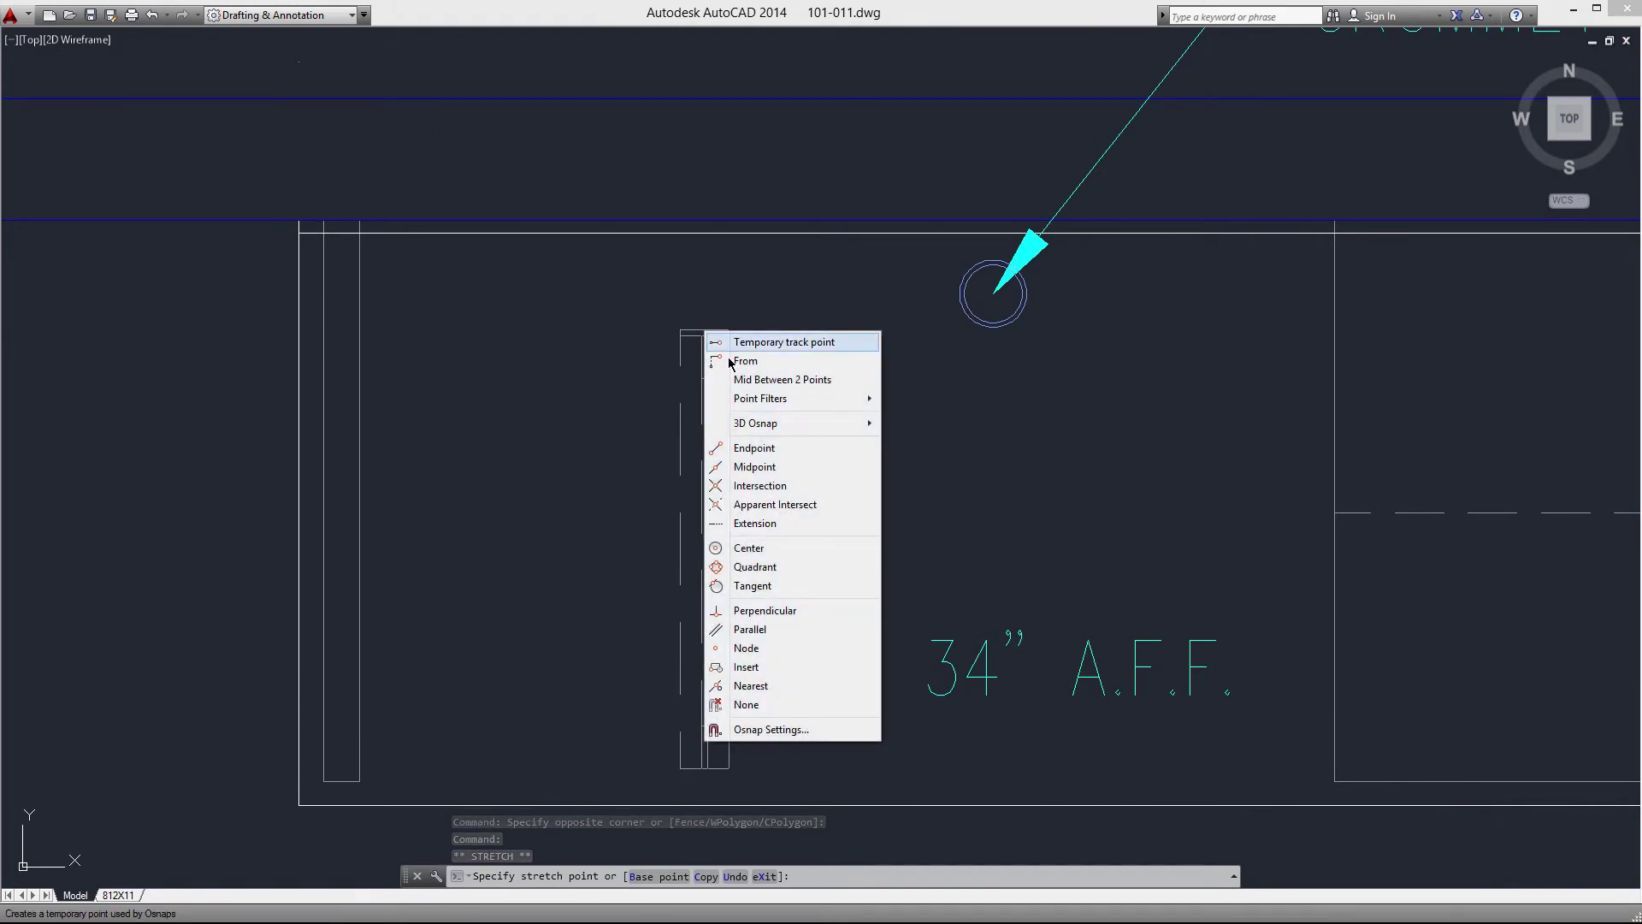
left_click(766, 379)
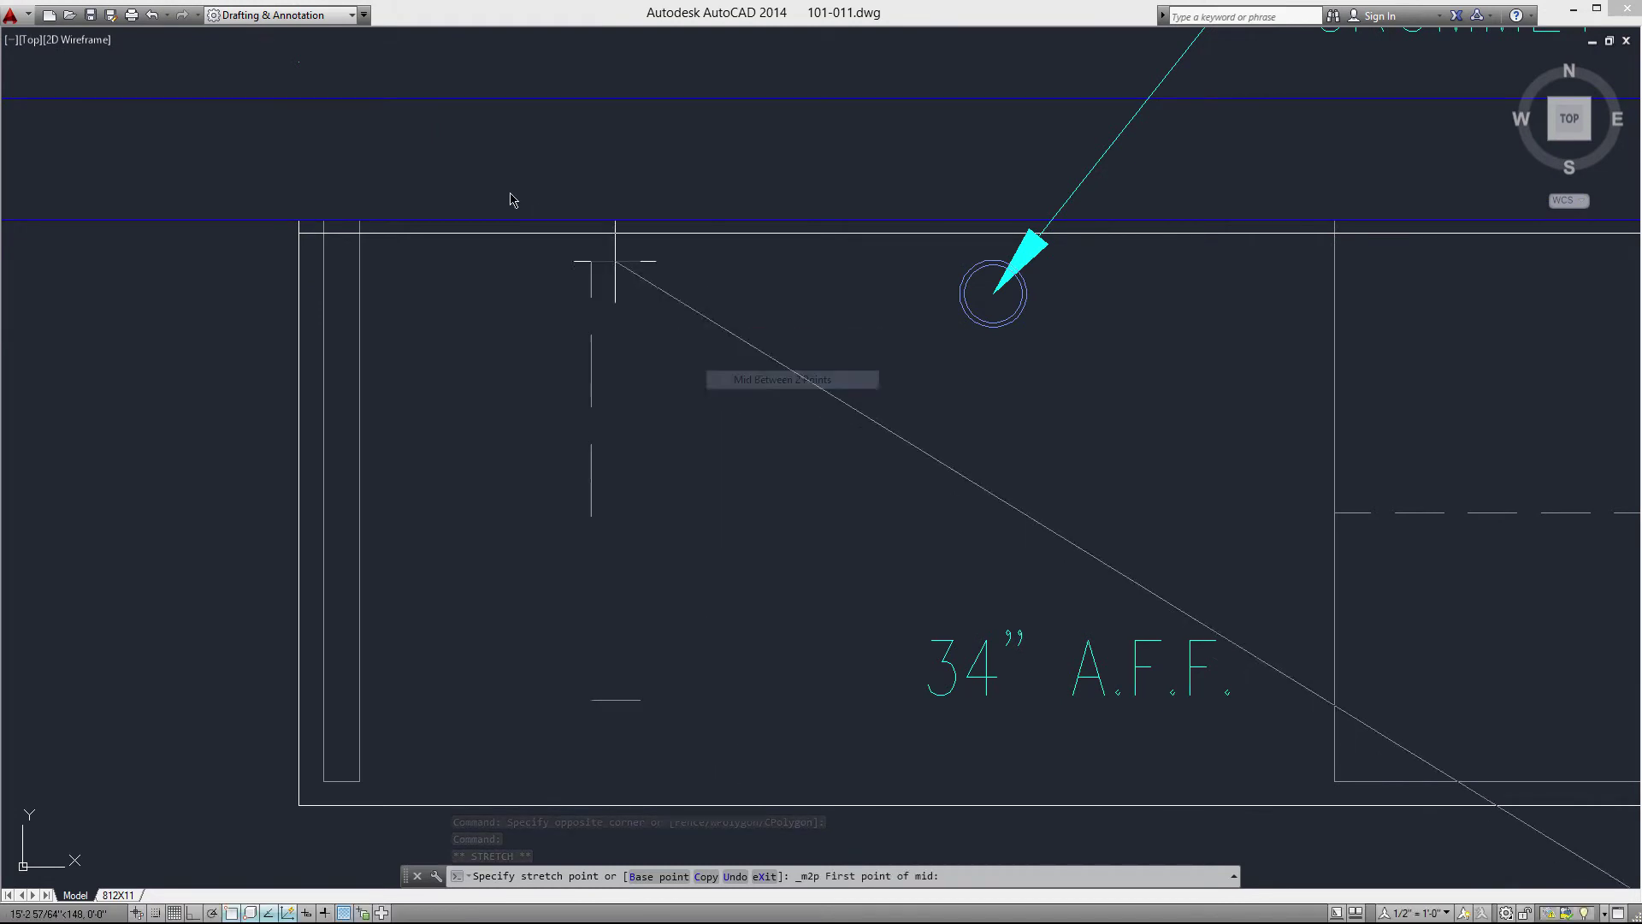
left_click(364, 221)
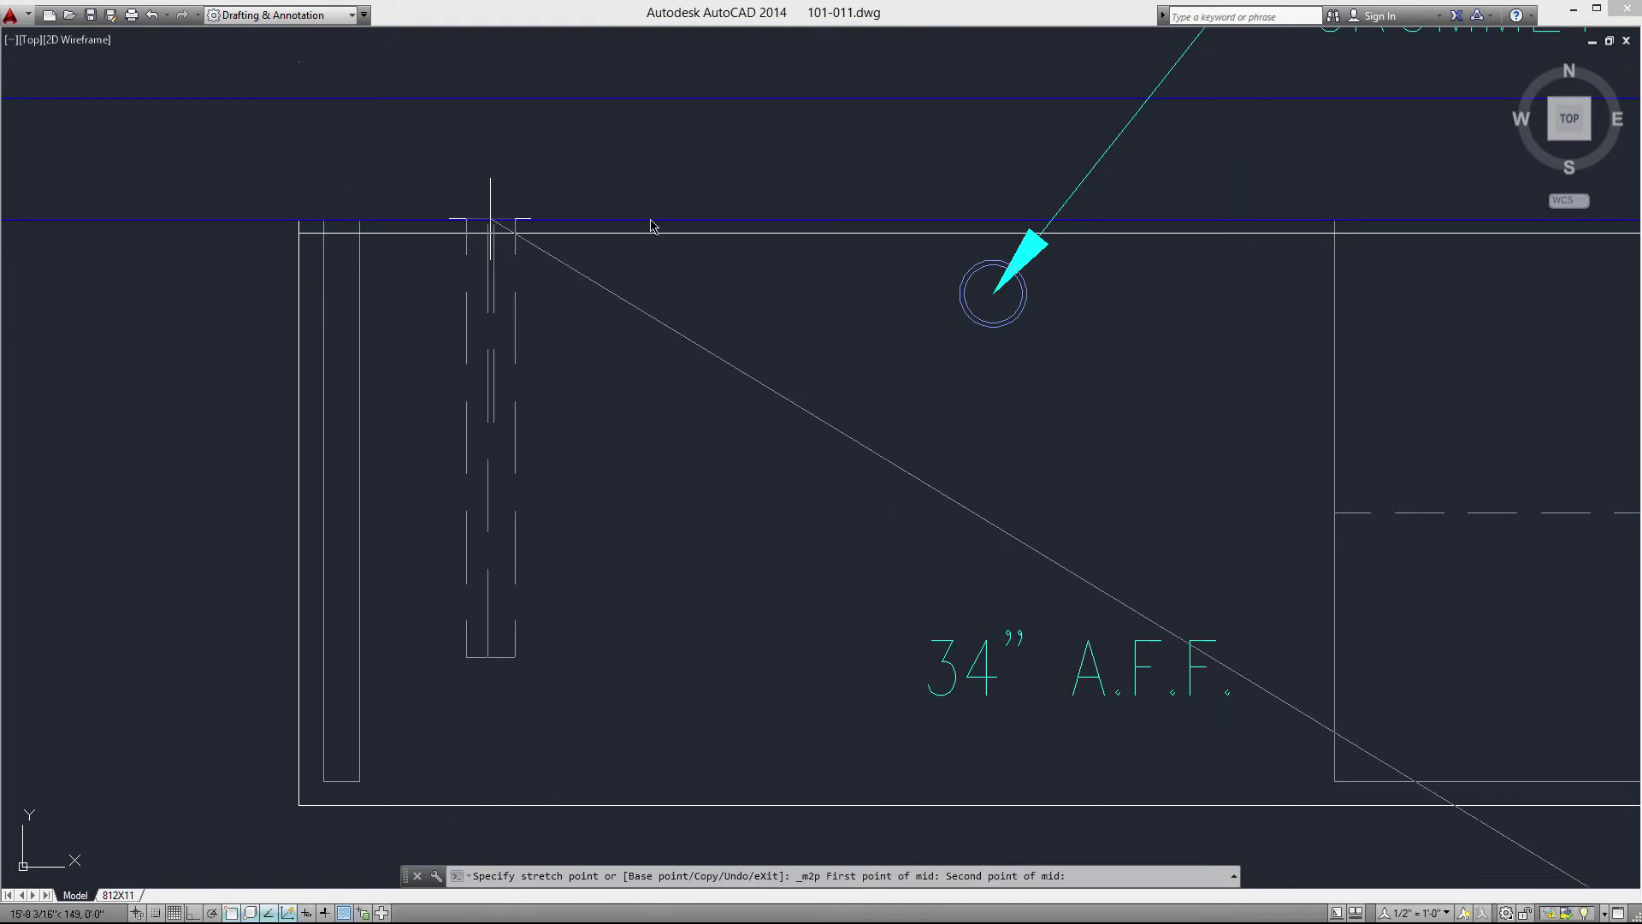
left_click(1334, 221)
key("Escape")
scroll(623, 330, "down", 4)
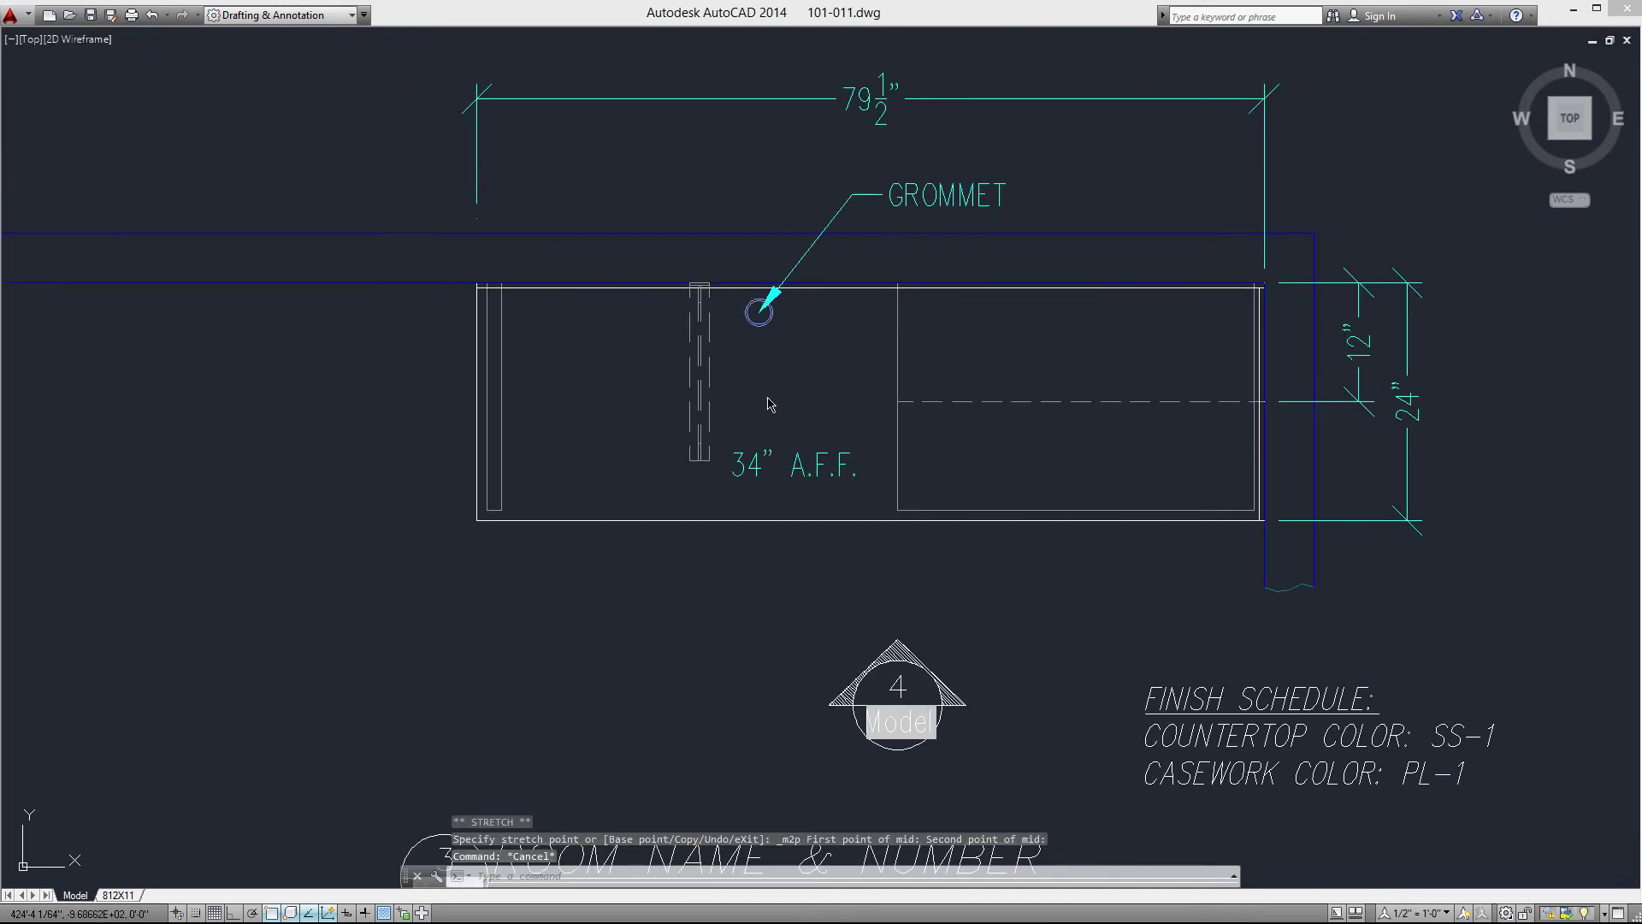
middle_click_drag(770, 396, 721, 333)
Step: Select the elevation bracket and grab a grip, then cancel to start over
scroll(721, 333, "down", 5)
scroll(992, 453, "up", 8)
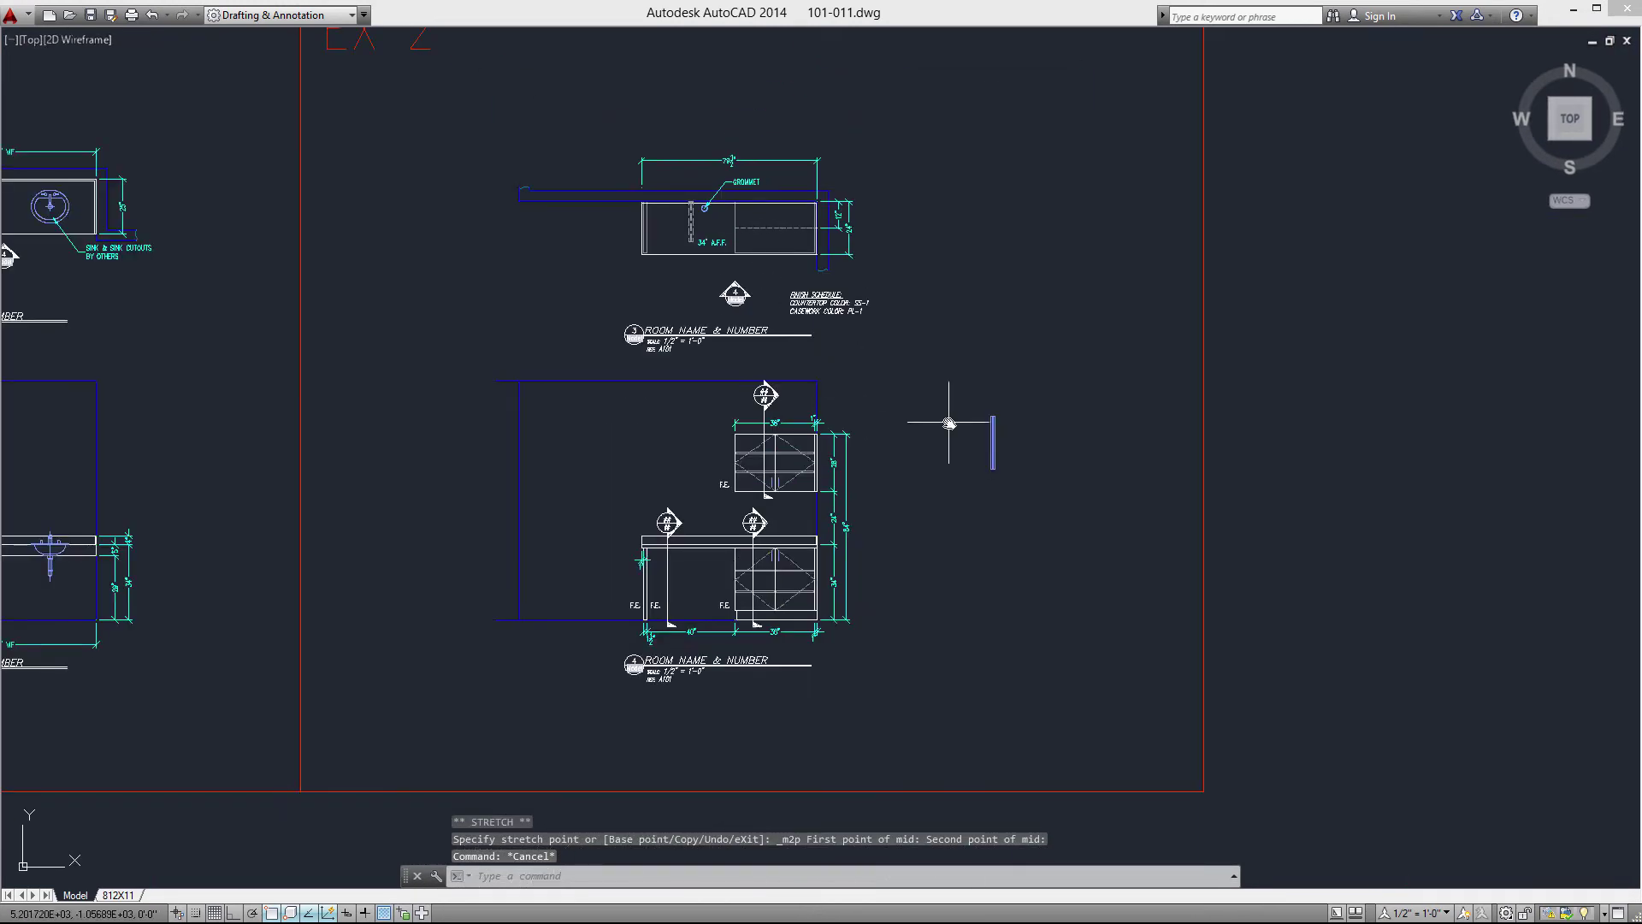
left_click(1032, 480)
left_click(933, 401)
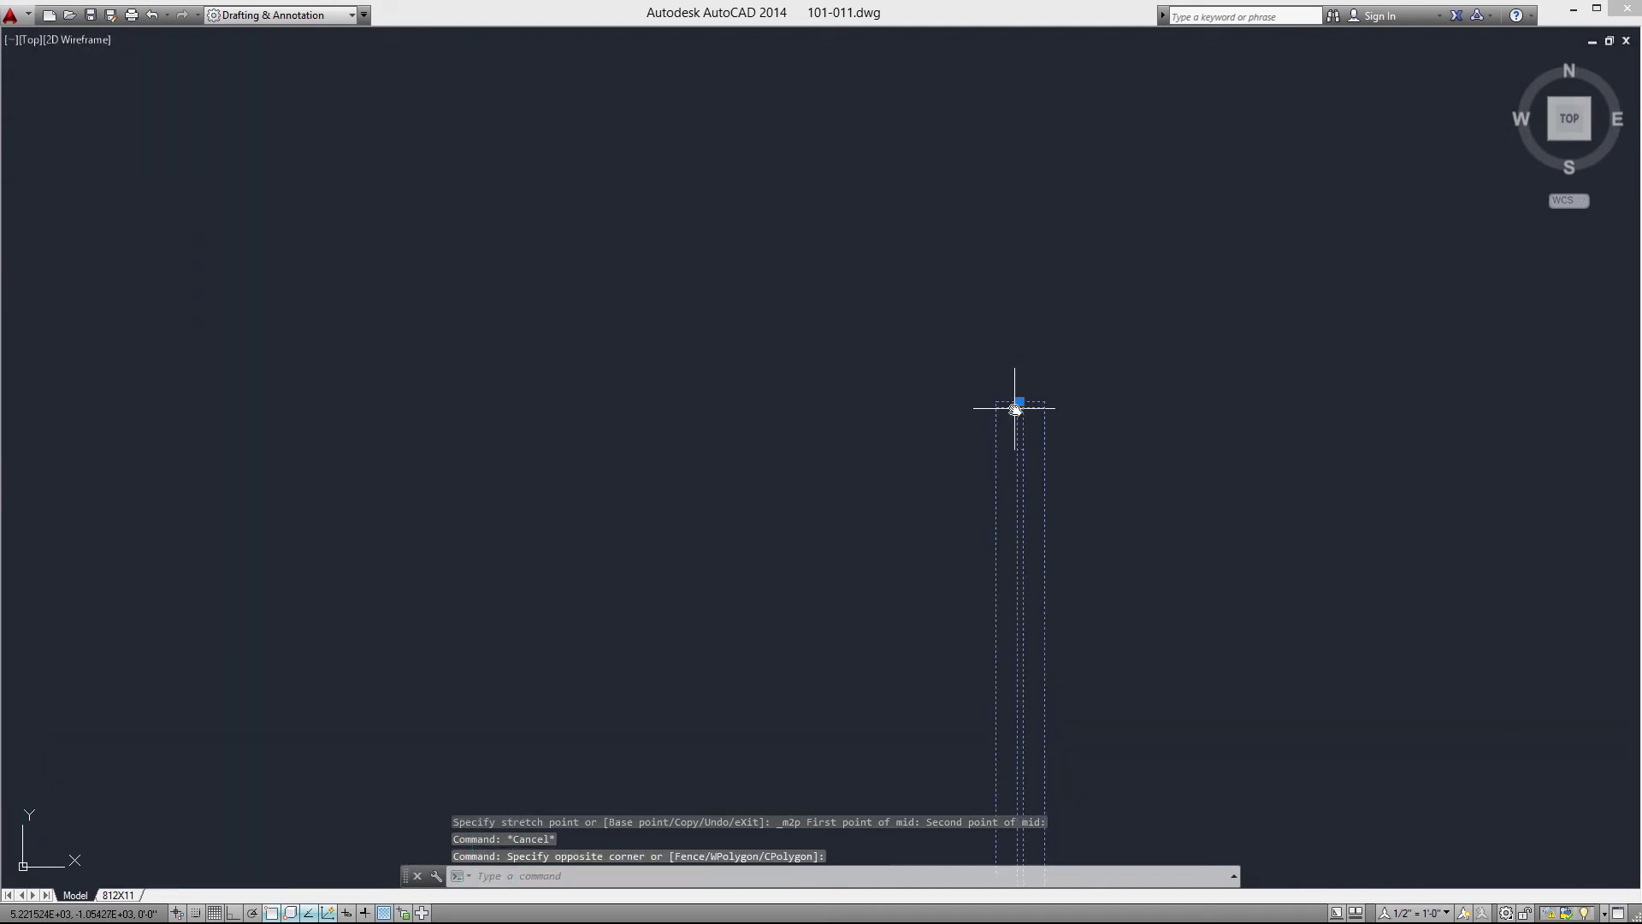
scroll(1016, 407, "up", 3)
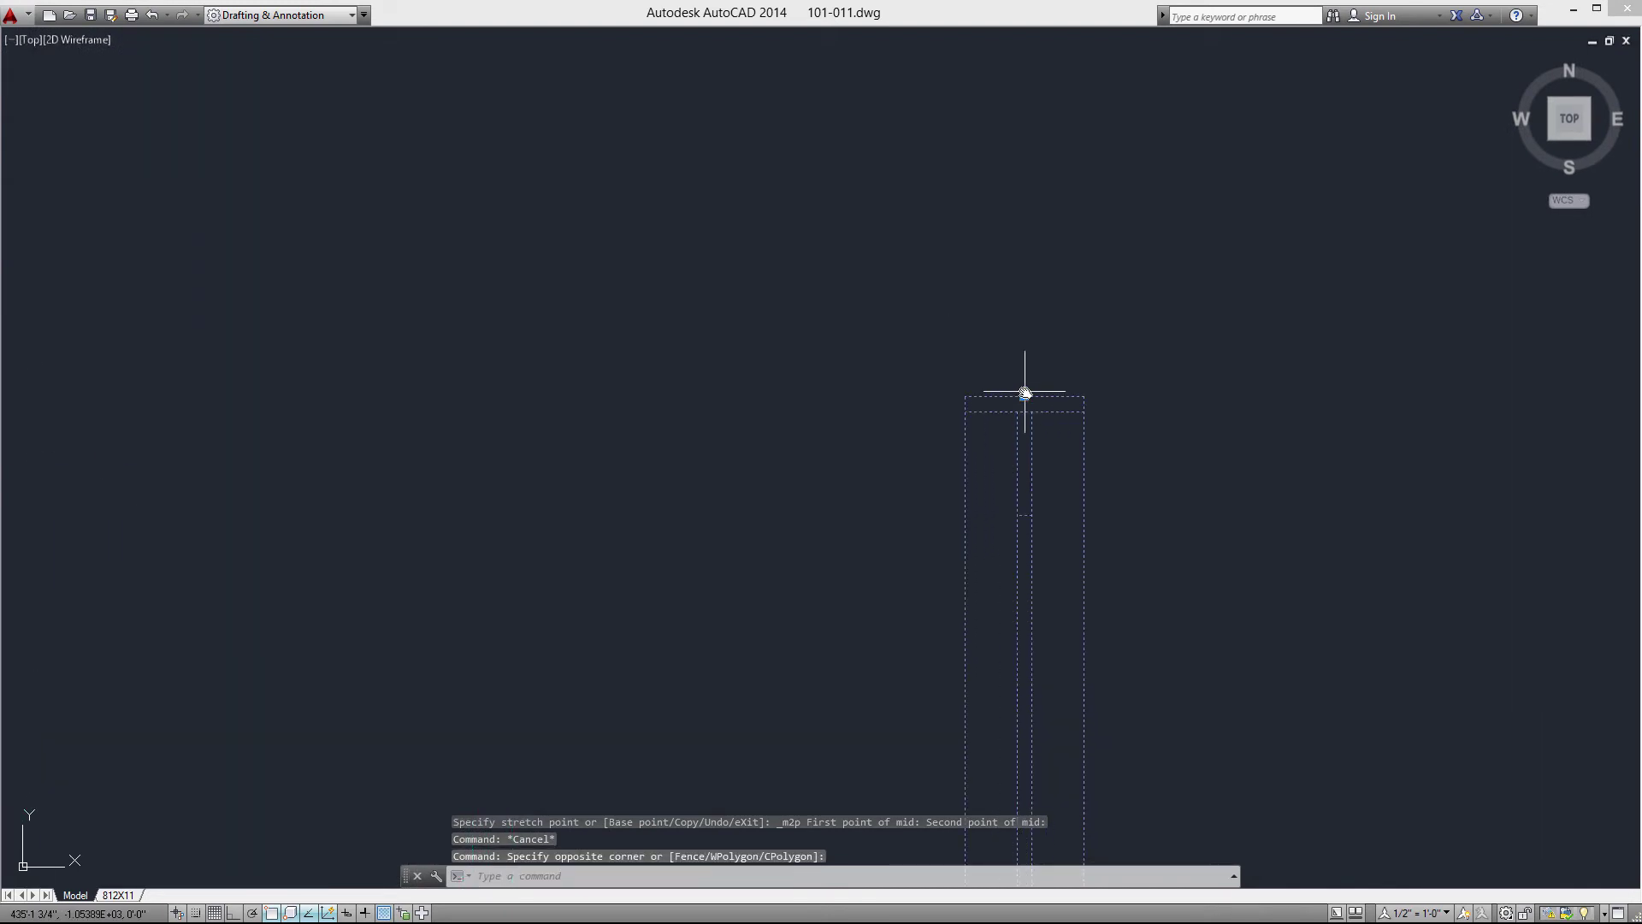
left_click(1025, 396)
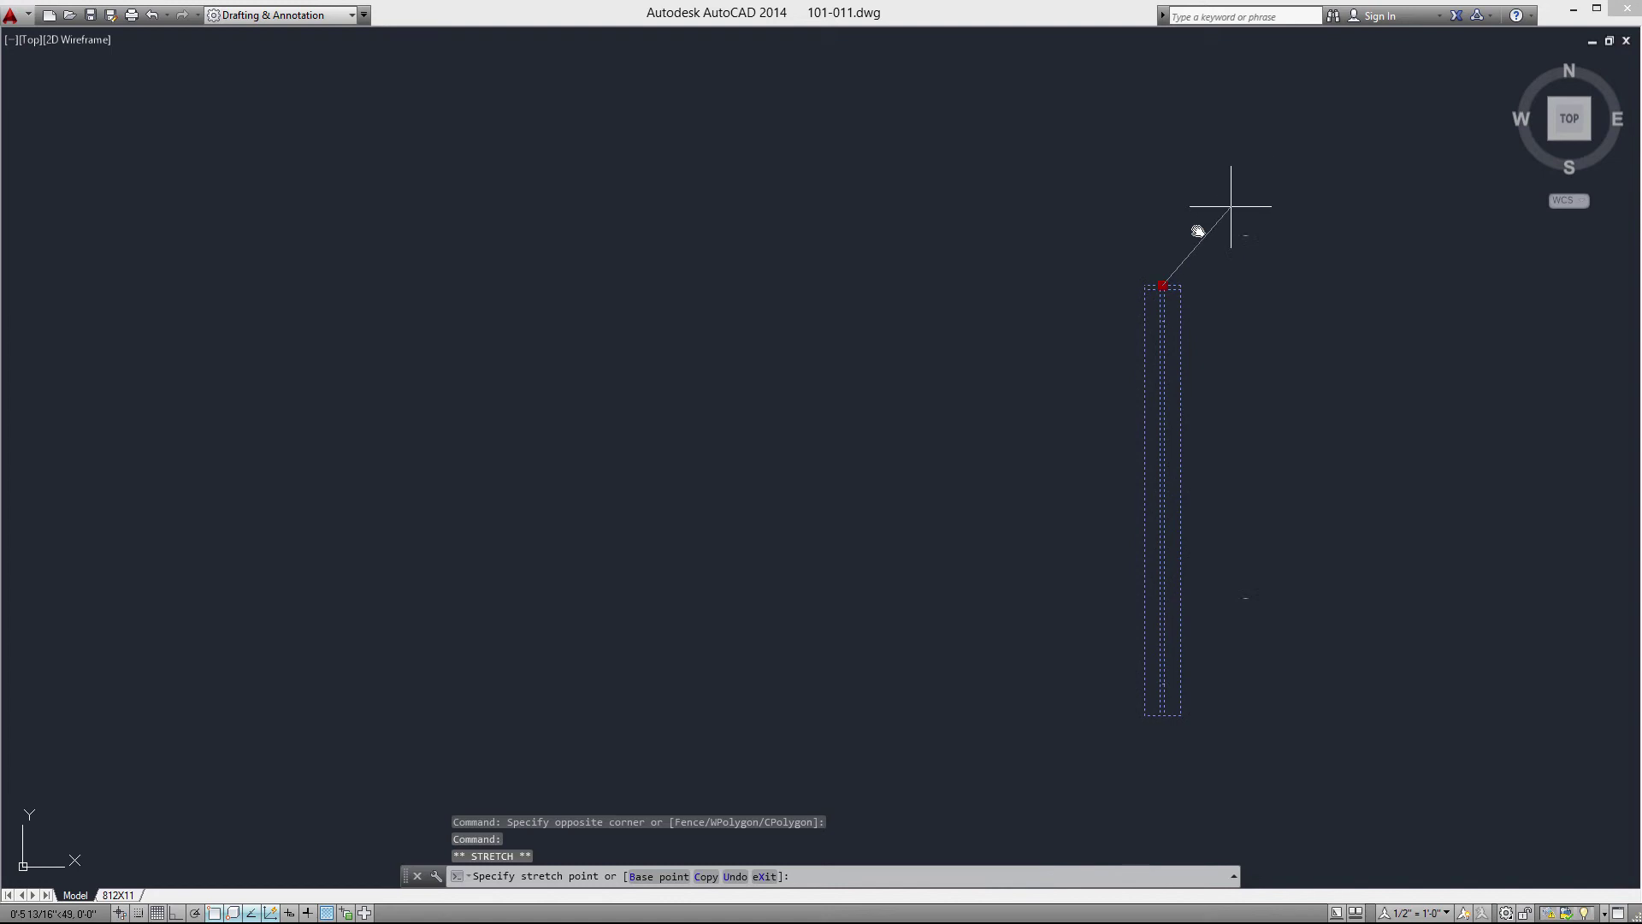
scroll(1166, 235, "down", 2)
key("Escape")
key("Escape")
scroll(1065, 419, "up", 5)
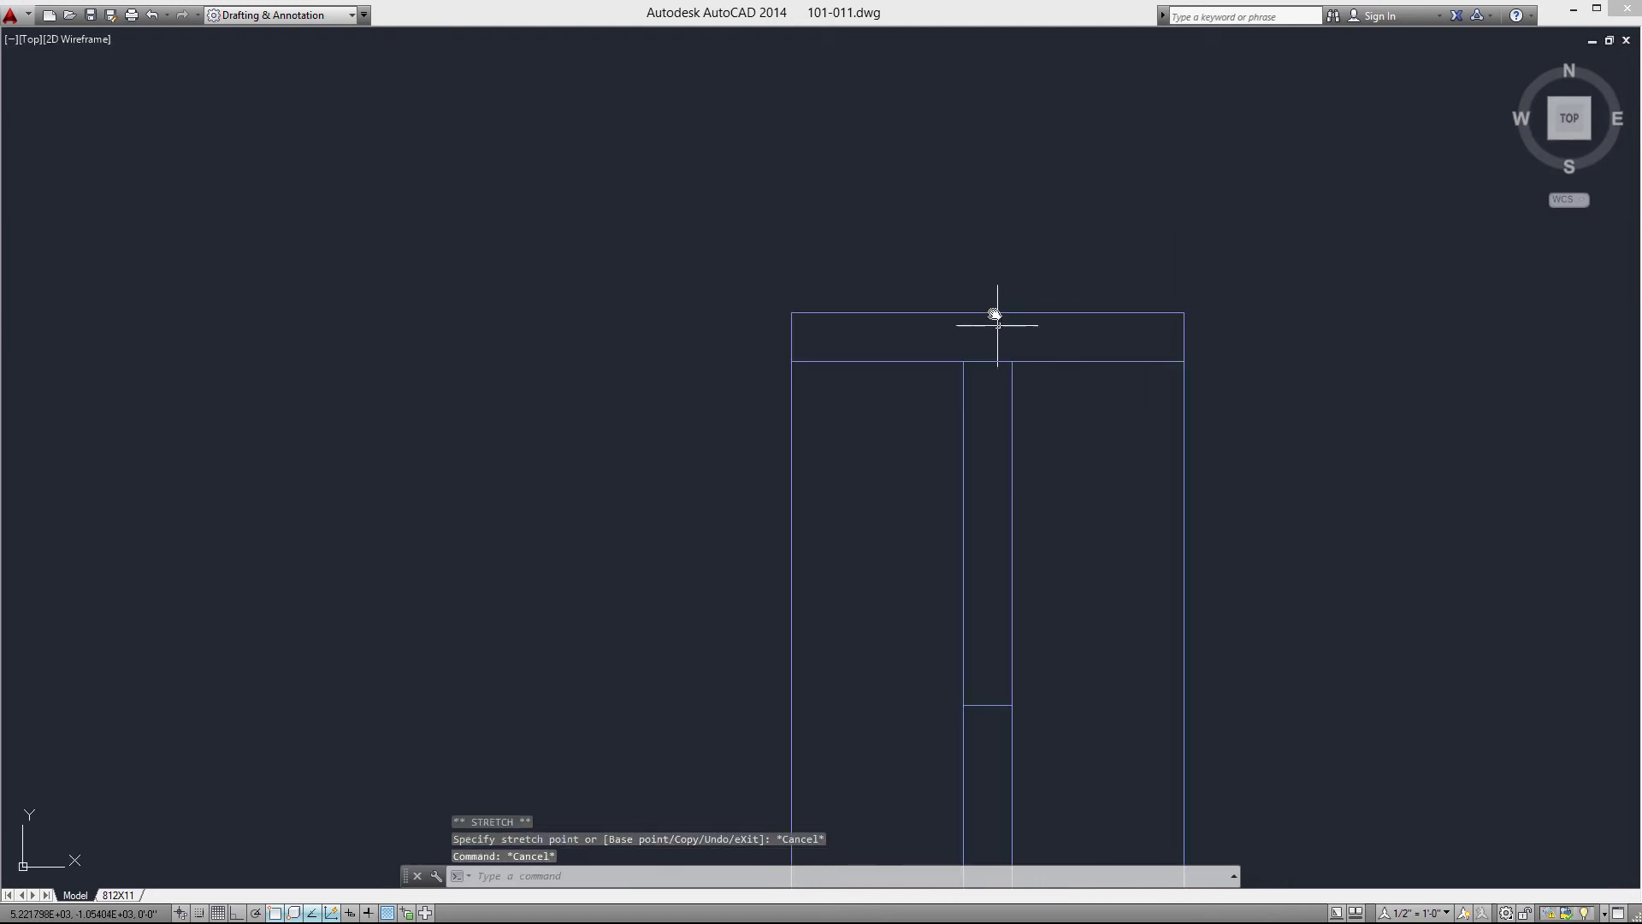
scroll(924, 257, "down", 4)
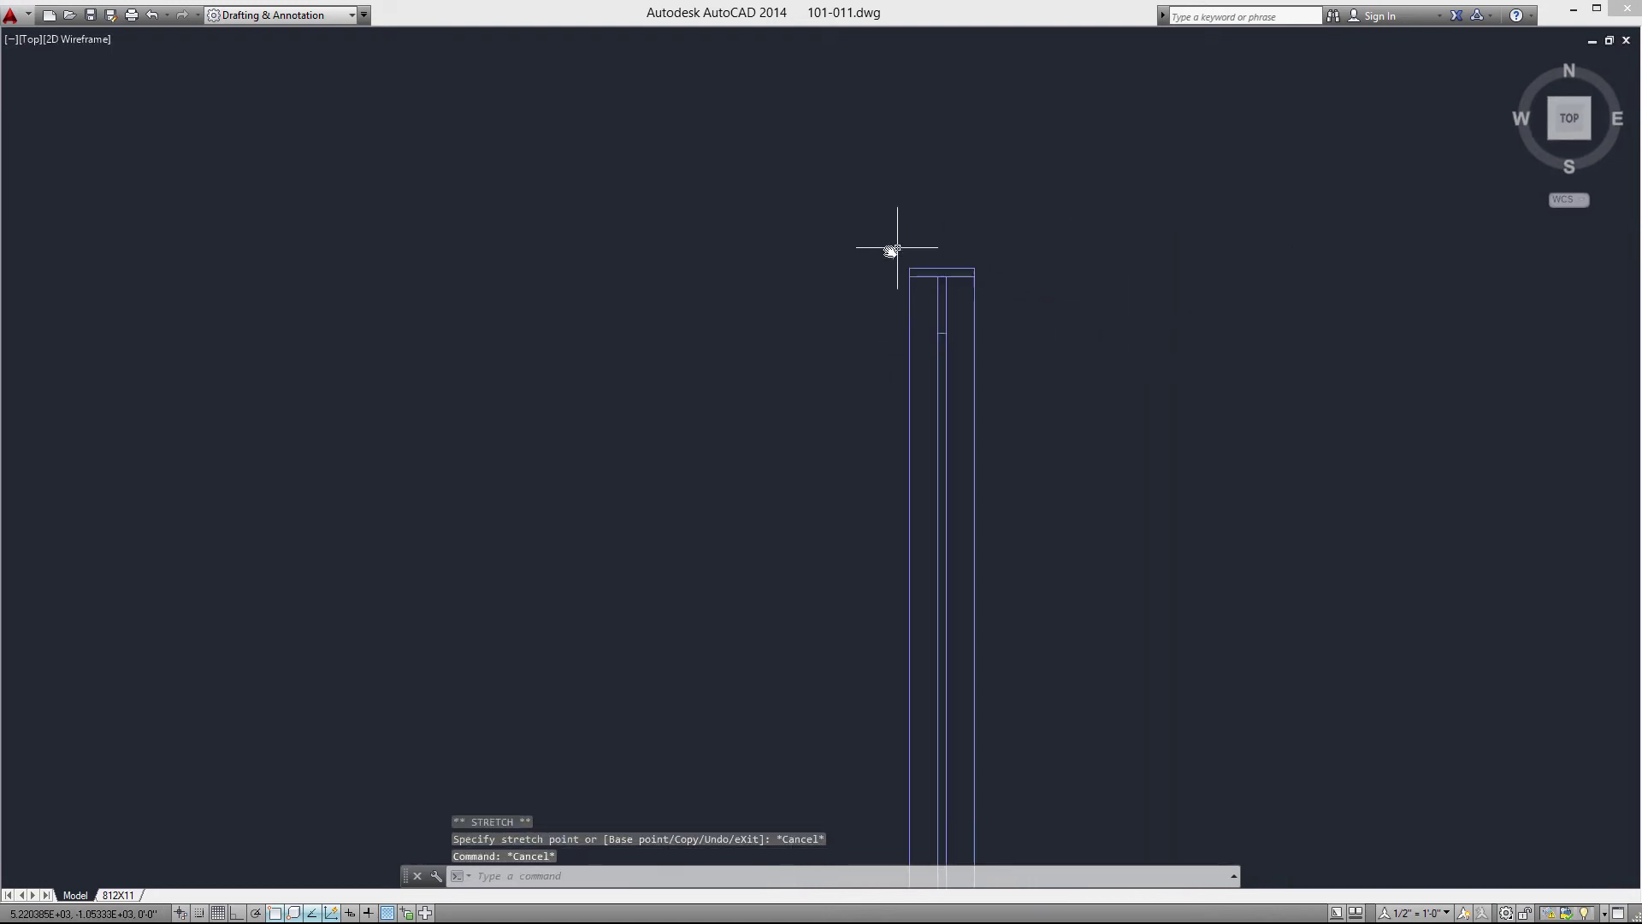
Step: Window-select the whole elevation bracket and take its top grip
left_click(860, 199)
left_click(1065, 766)
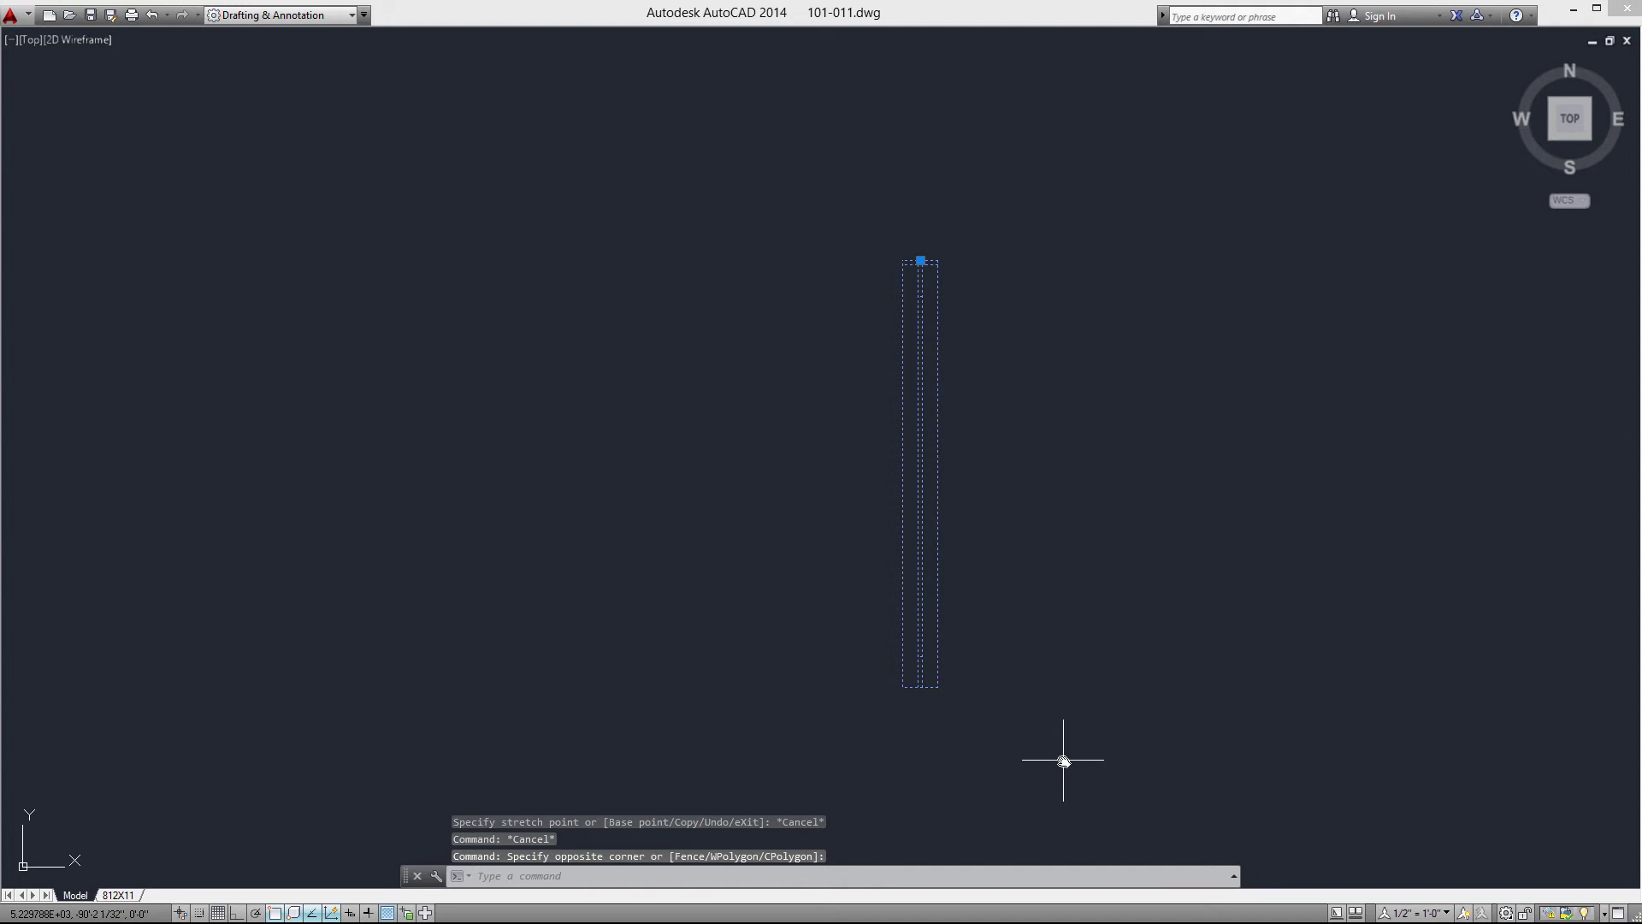
scroll(898, 289, "up", 2)
scroll(953, 299, "up", 8)
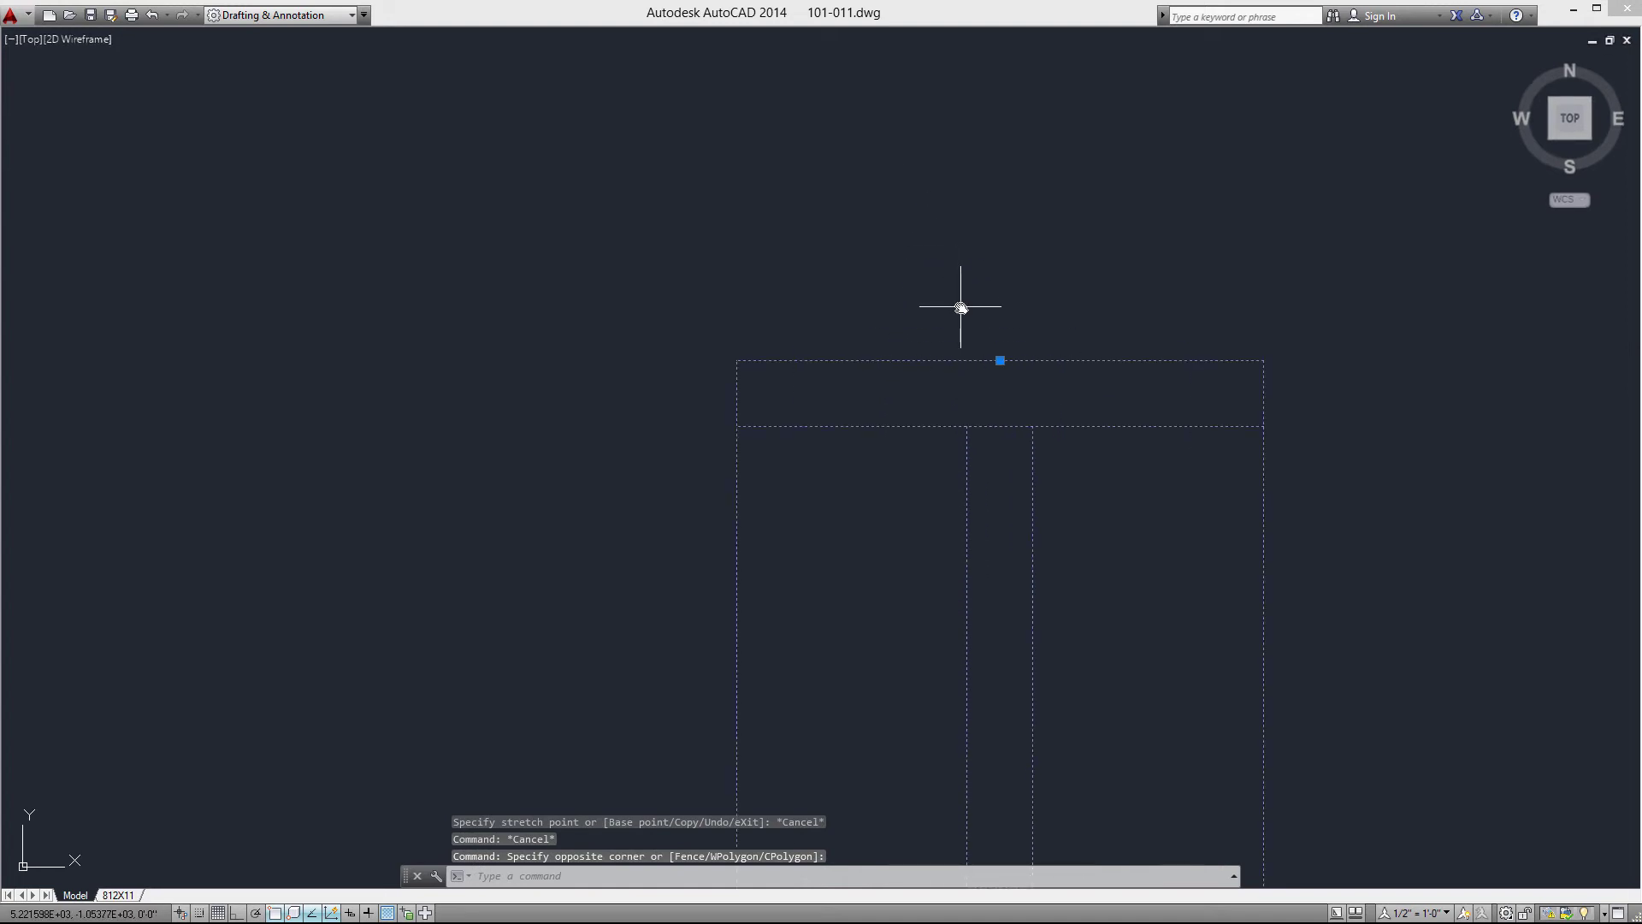
left_click(1001, 359)
scroll(1357, 165, "down", 8)
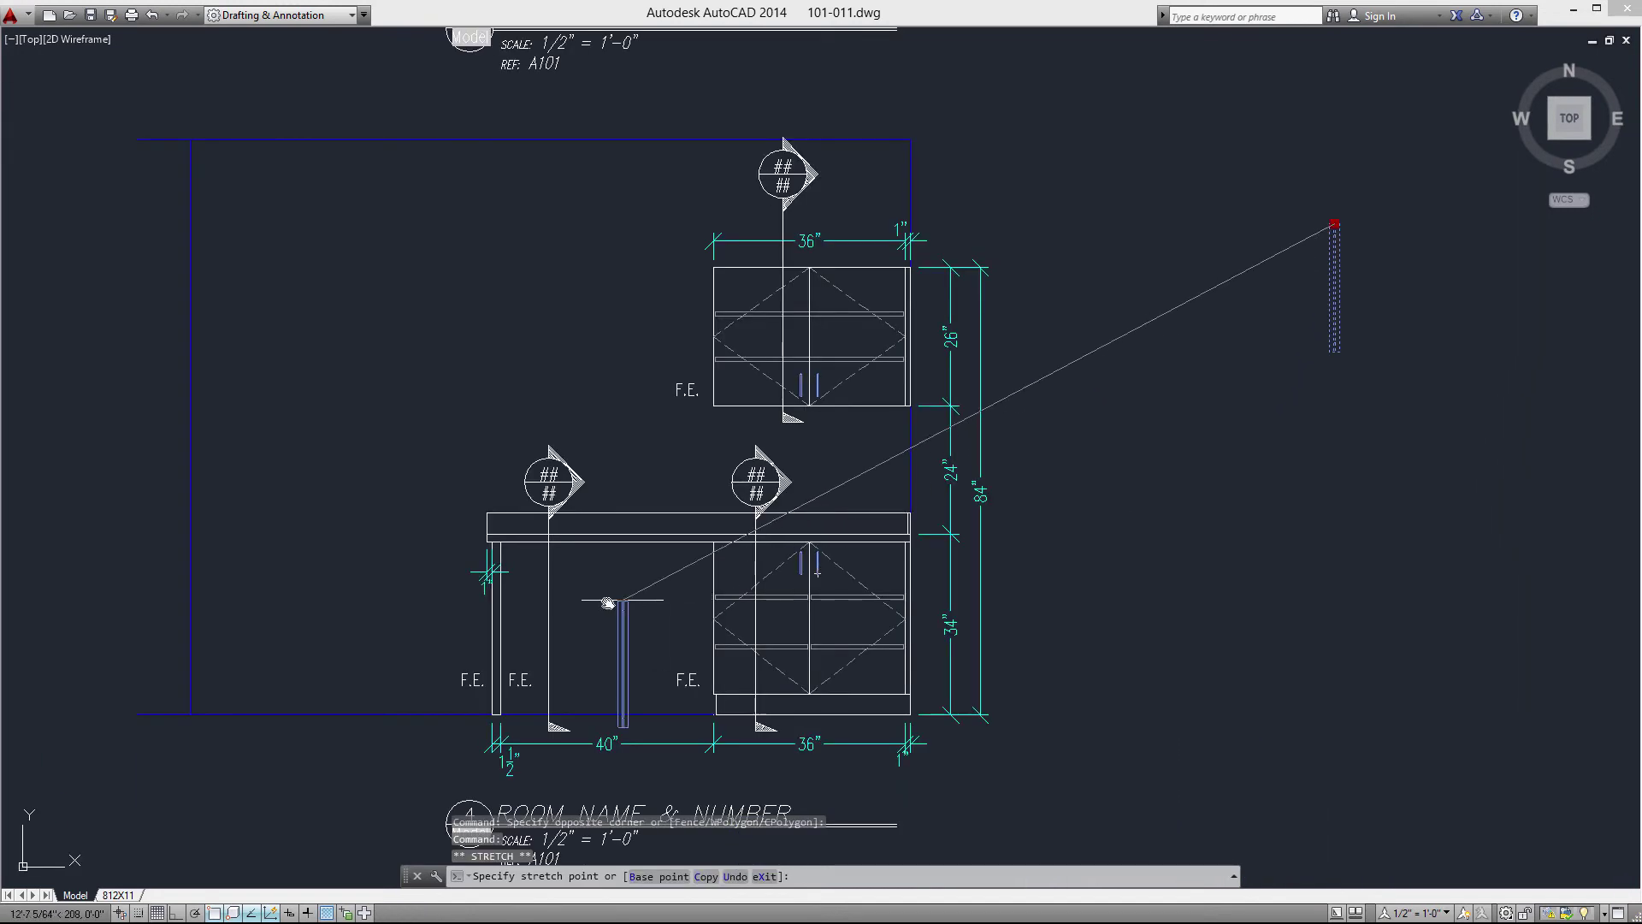
scroll(623, 599, "up", 4)
Step: Centre the bracket under the countertop, midway between the left leg top and cabinet top
right_click(612, 562, "shift")
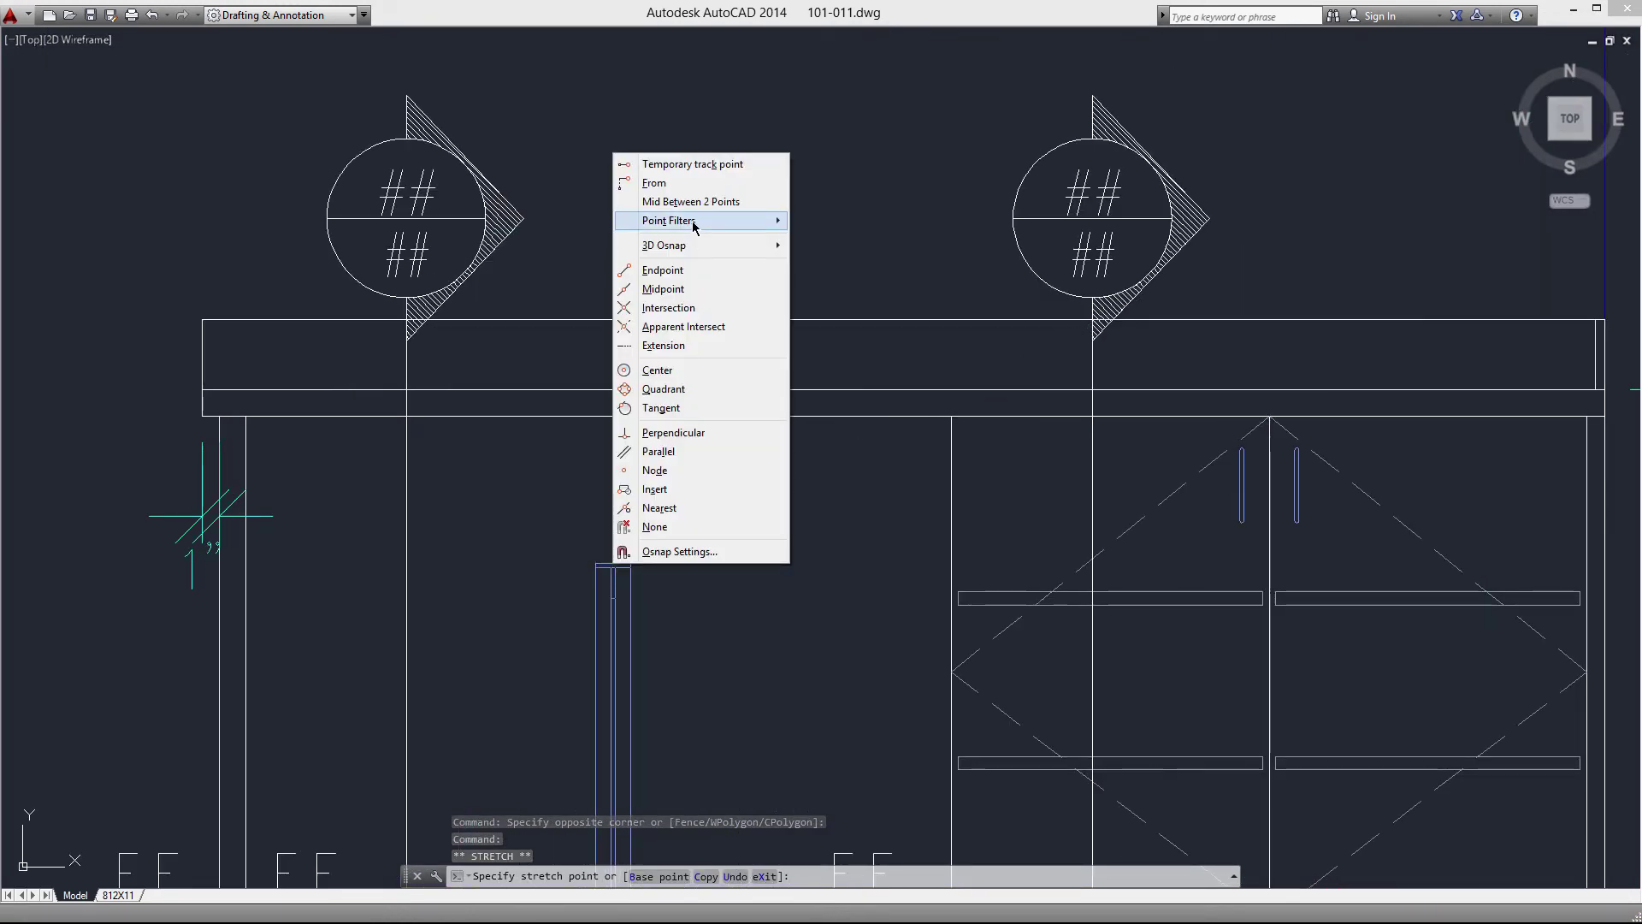
left_click(675, 201)
scroll(283, 359, "up", 4)
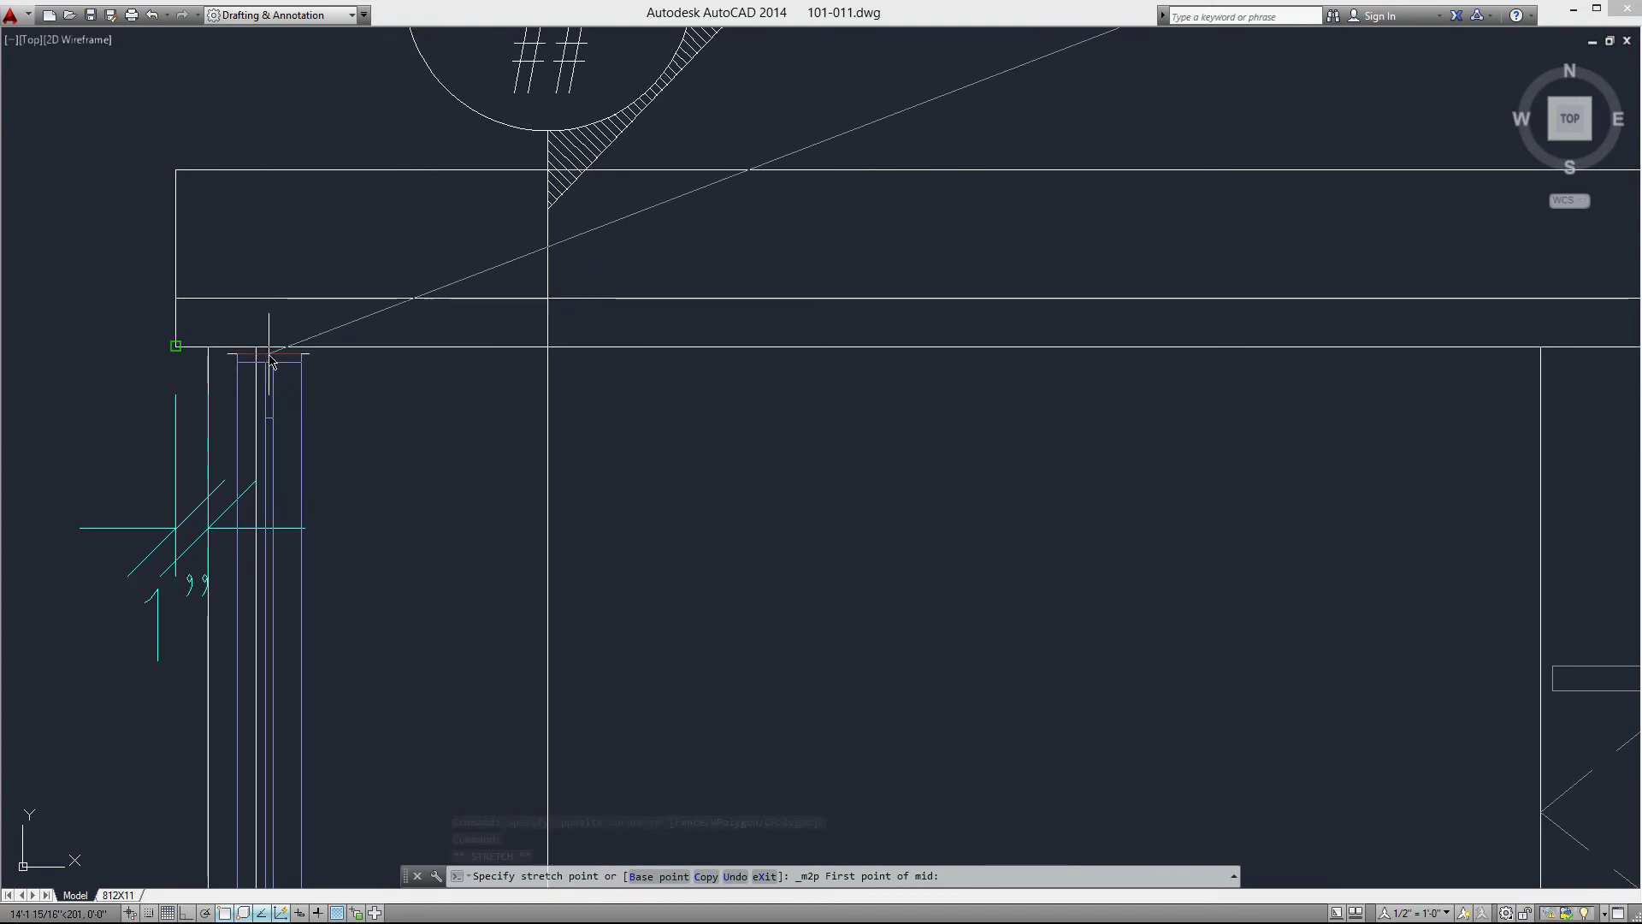
scroll(272, 361, "up", 1)
left_click(256, 347)
scroll(679, 465, "down", 5)
scroll(806, 371, "up", 2)
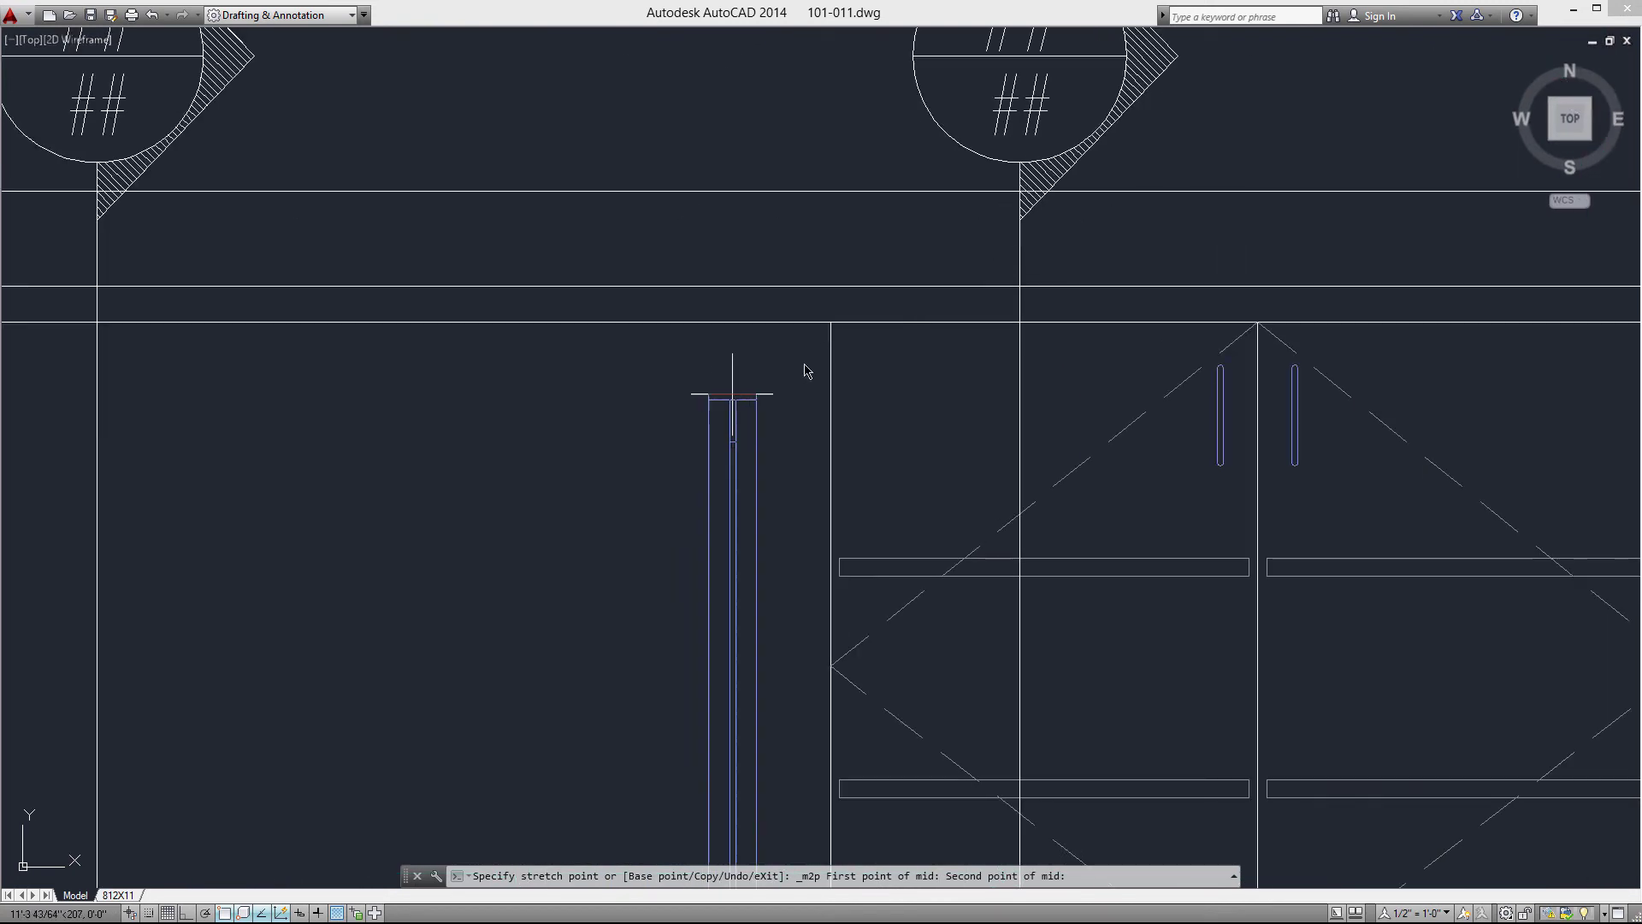
scroll(834, 342, "down", 5)
key("Escape")
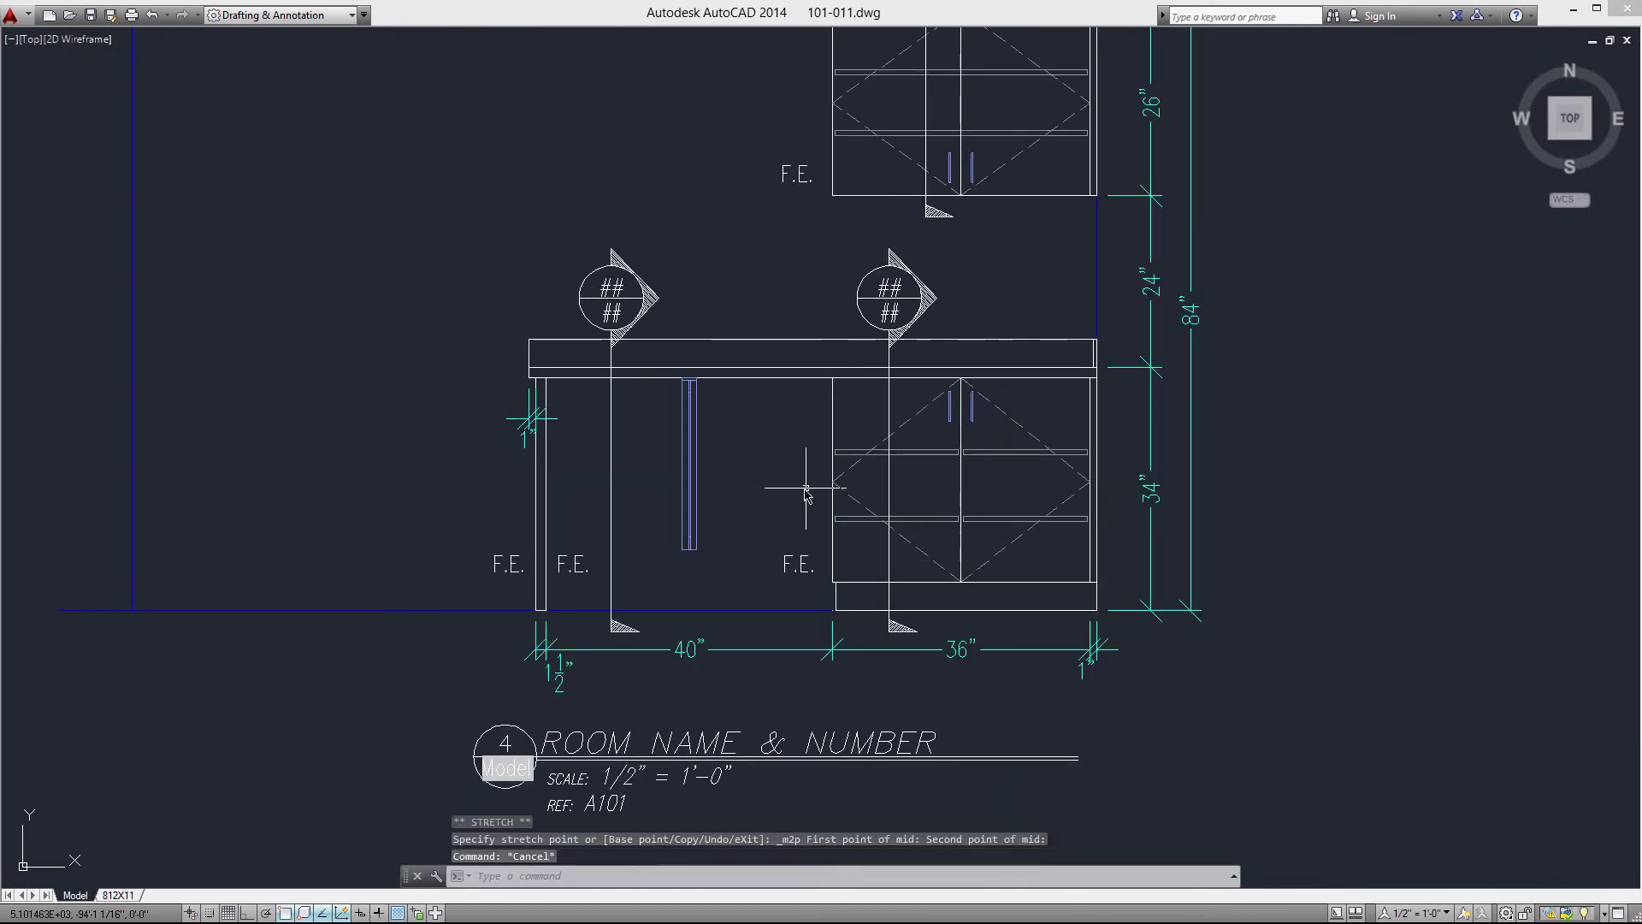
scroll(806, 489, "down", 6)
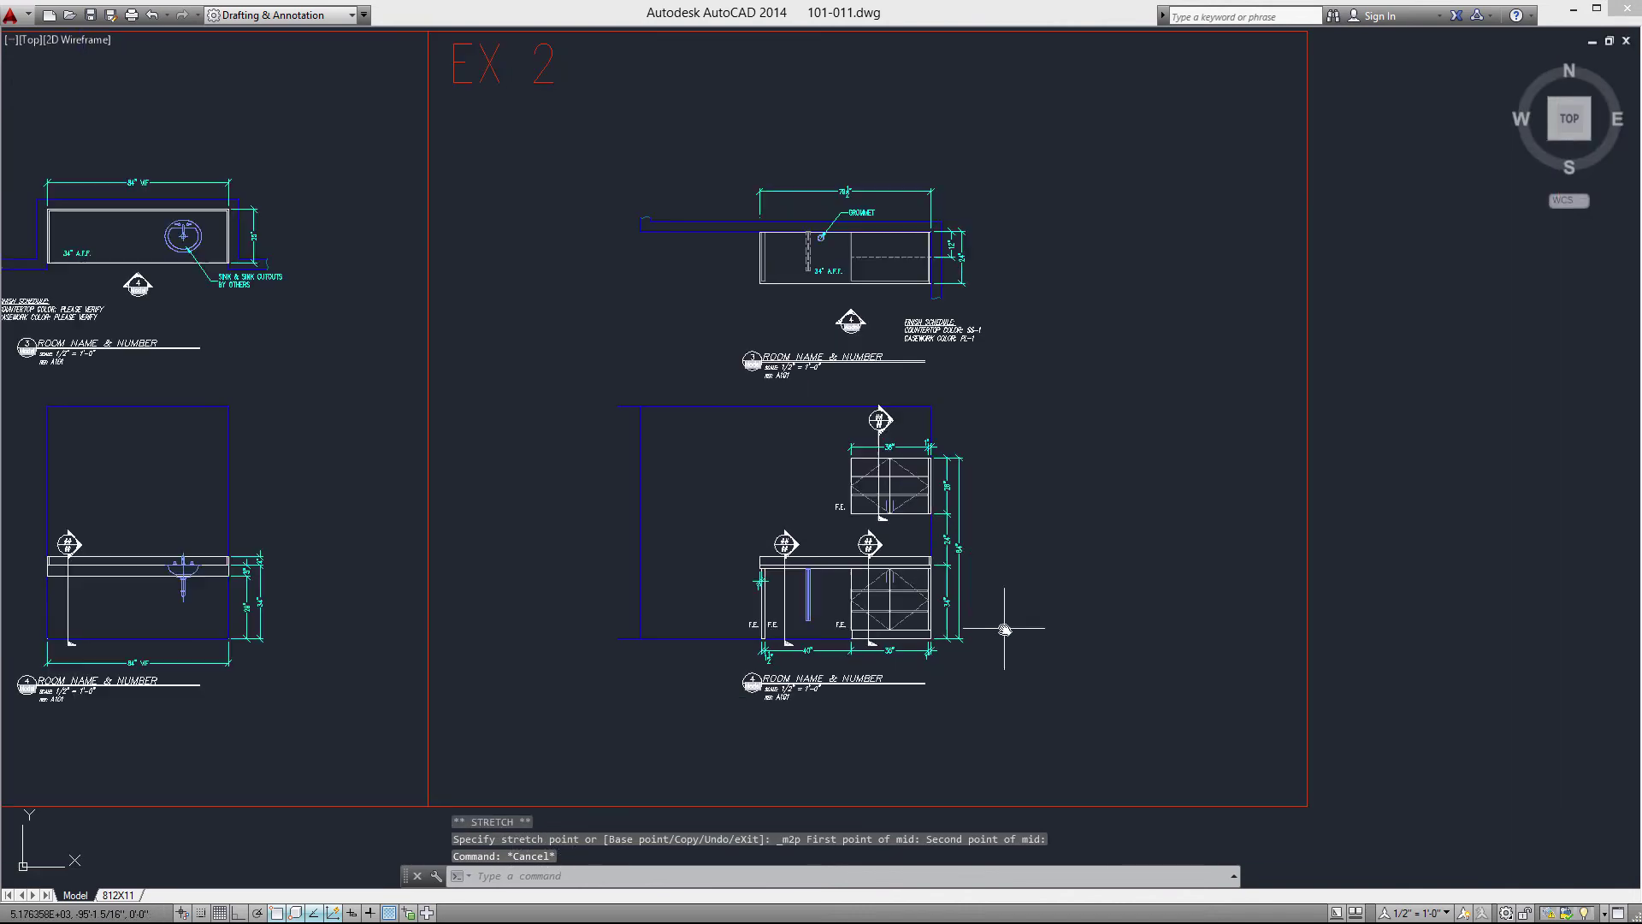
scroll(1001, 561, "up", 3)
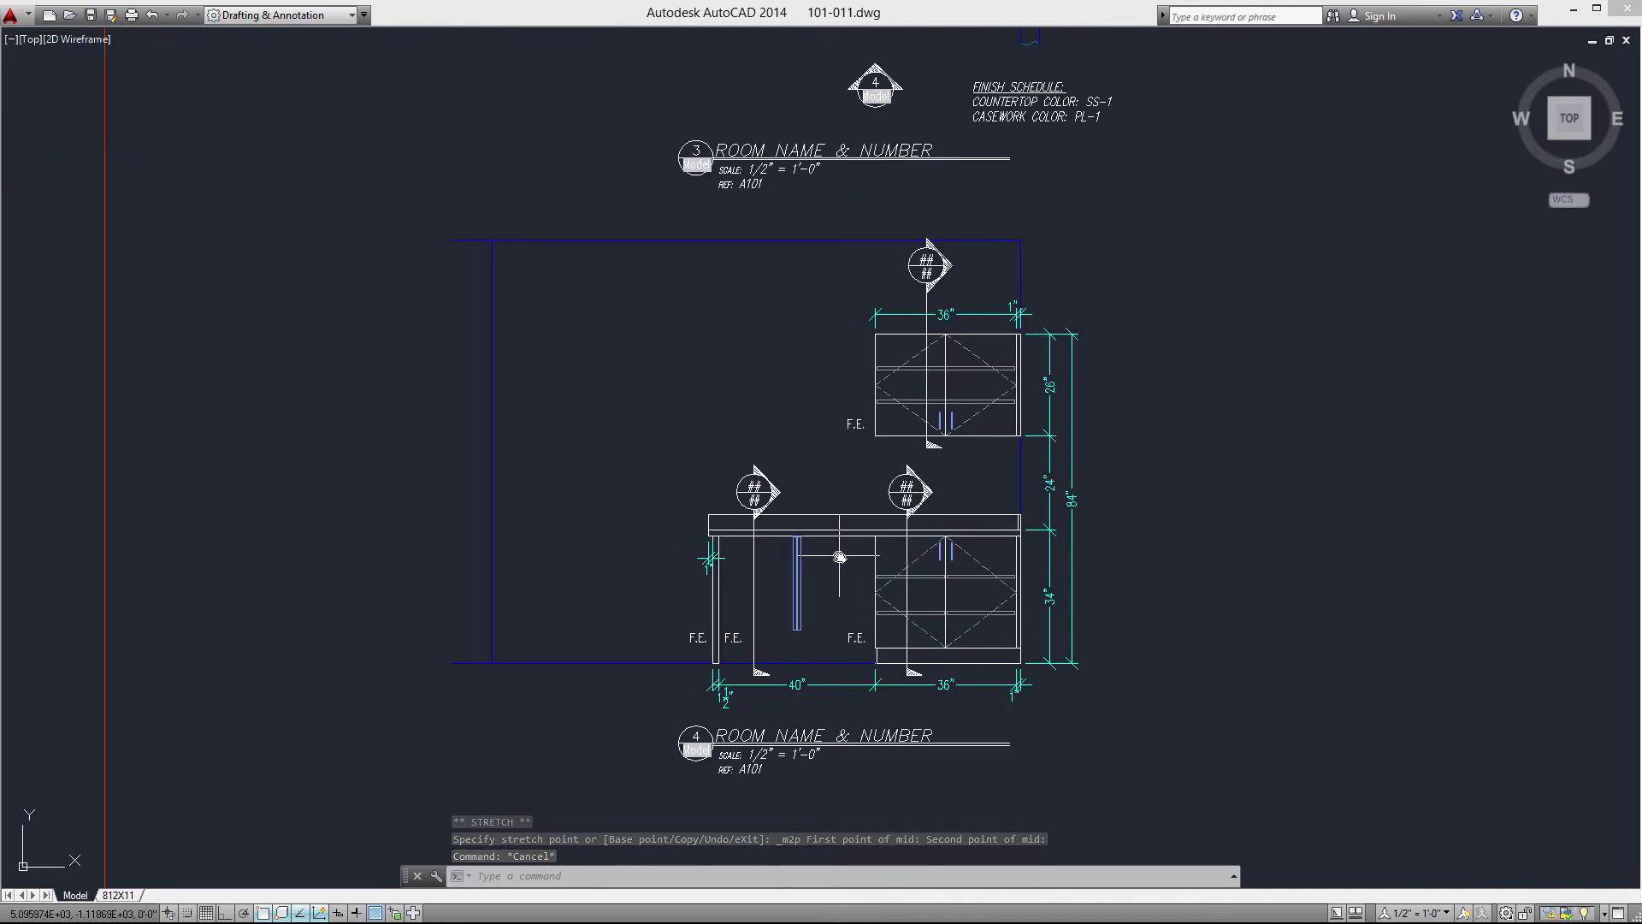
scroll(847, 599, "down", 2)
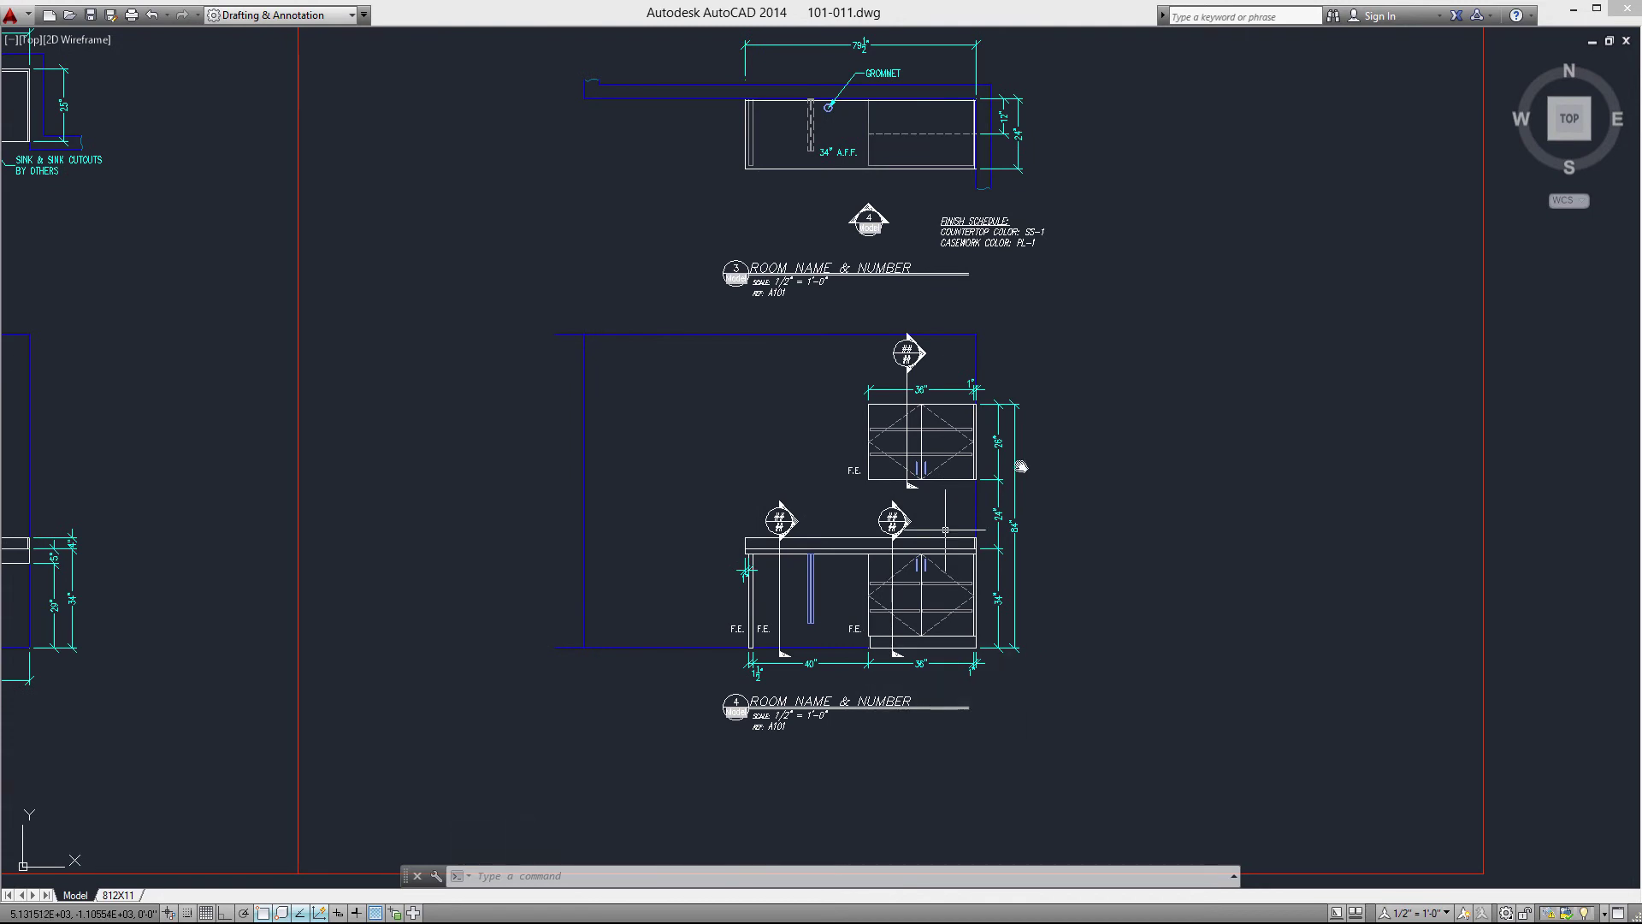
middle_click_drag(1021, 466, 1017, 526)
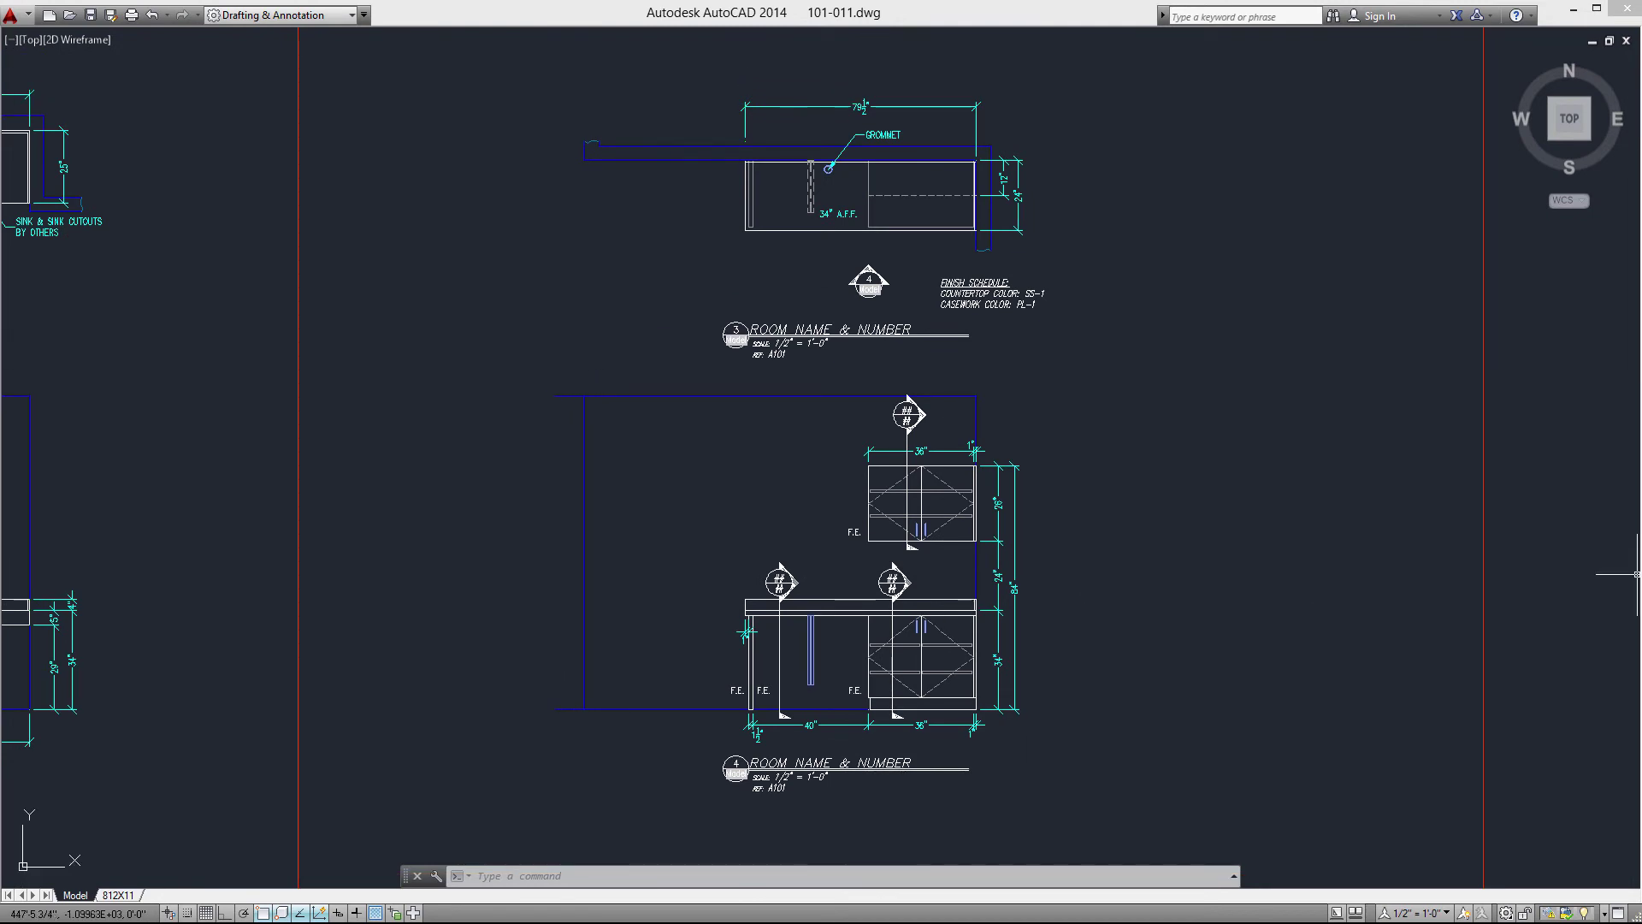